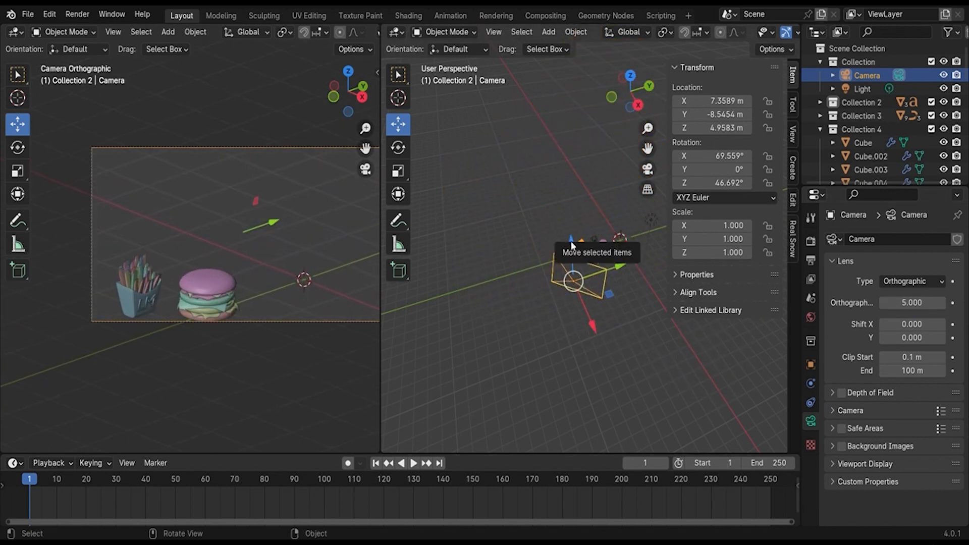
Lower the camera by about 0.97 m along Z and set its Z rotation to 58.692°
{"action": "left_click_drag", "start_coordinate": [571, 241], "coordinate": [572, 249]}
{"action": "left_click", "coordinate": [810, 366]}
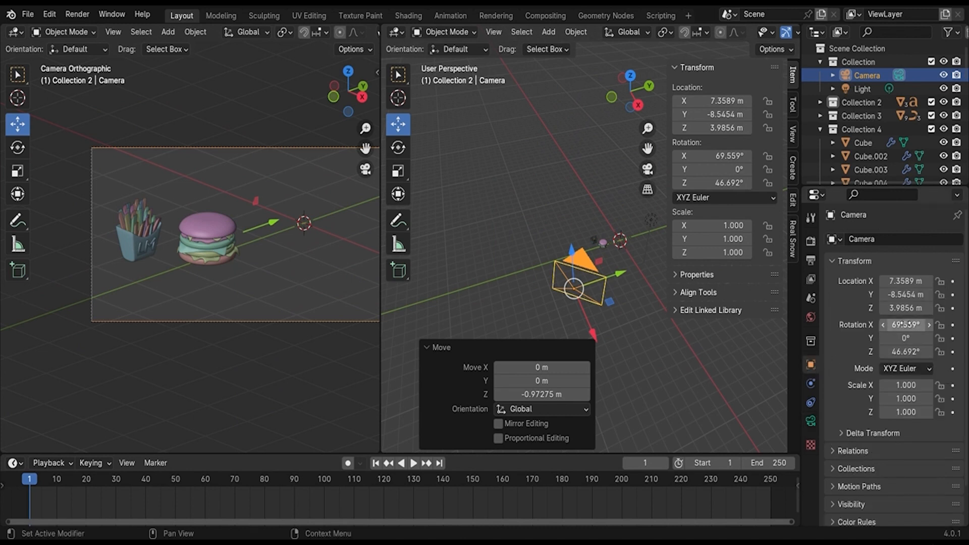
{"action": "left_click_drag", "start_coordinate": [906, 351], "coordinate": [914, 350]}
{"action": "left_click", "coordinate": [884, 352]}
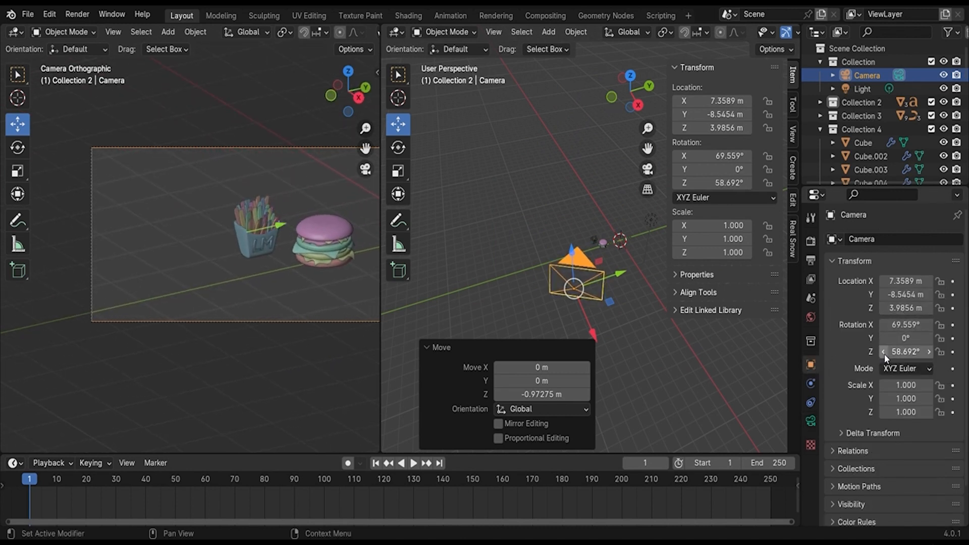
Move the camera about 1.1 m along Y and set its orthographic scale to 3.5
{"action": "mouse_move", "coordinate": [617, 275]}
{"action": "left_mouse_down"}
{"action": "mouse_move", "coordinate": [639, 274]}
{"action": "mouse_move", "coordinate": [630, 271]}
{"action": "left_mouse_up"}
{"action": "left_click", "coordinate": [810, 419]}
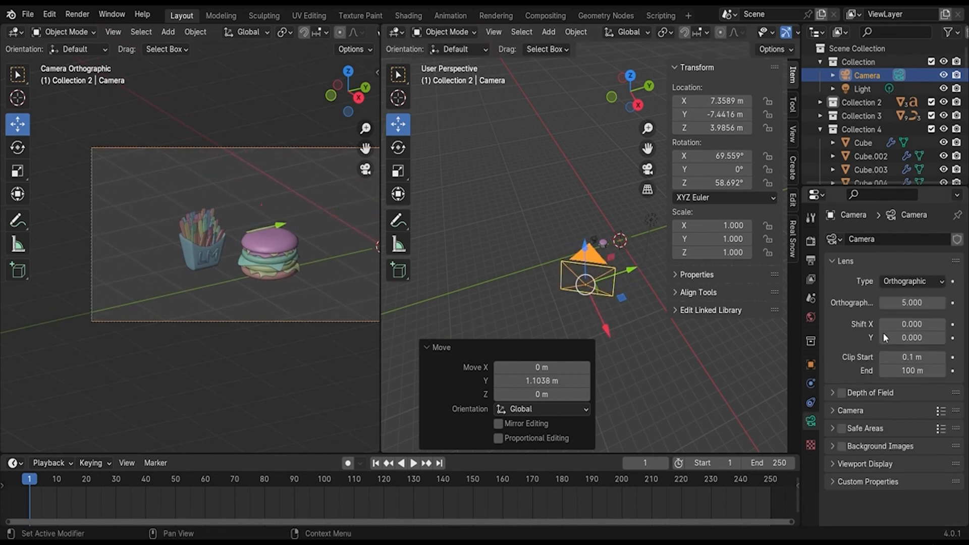
{"action": "mouse_move", "coordinate": [915, 305]}
{"action": "left_mouse_down"}
{"action": "mouse_move", "coordinate": [878, 305]}
{"action": "mouse_move", "coordinate": [904, 306]}
{"action": "left_mouse_up"}
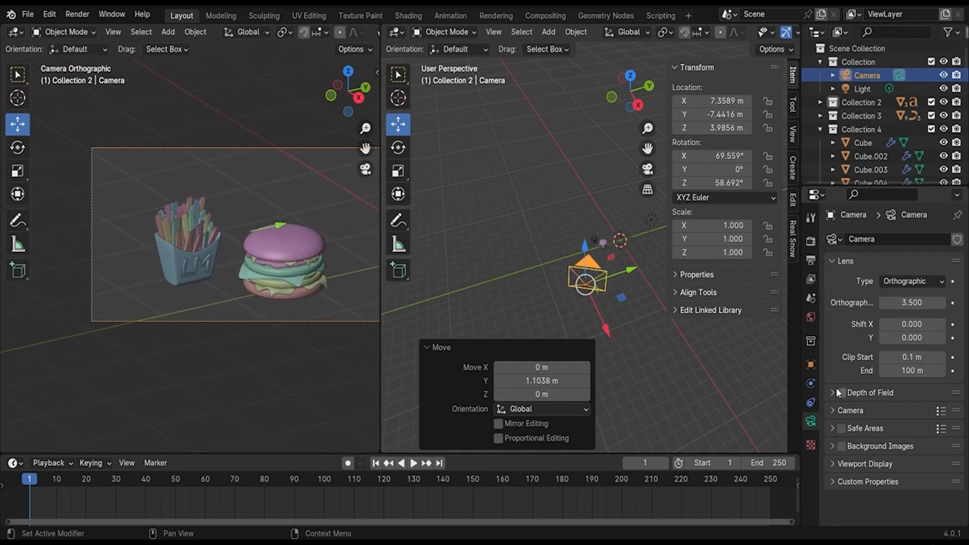
Increase the camera's Z rotation to 62.692°
{"action": "left_click", "coordinate": [810, 366]}
{"action": "left_click", "coordinate": [928, 352]}
{"action": "left_click", "coordinate": [929, 351]}
{"action": "left_click", "coordinate": [929, 351]}
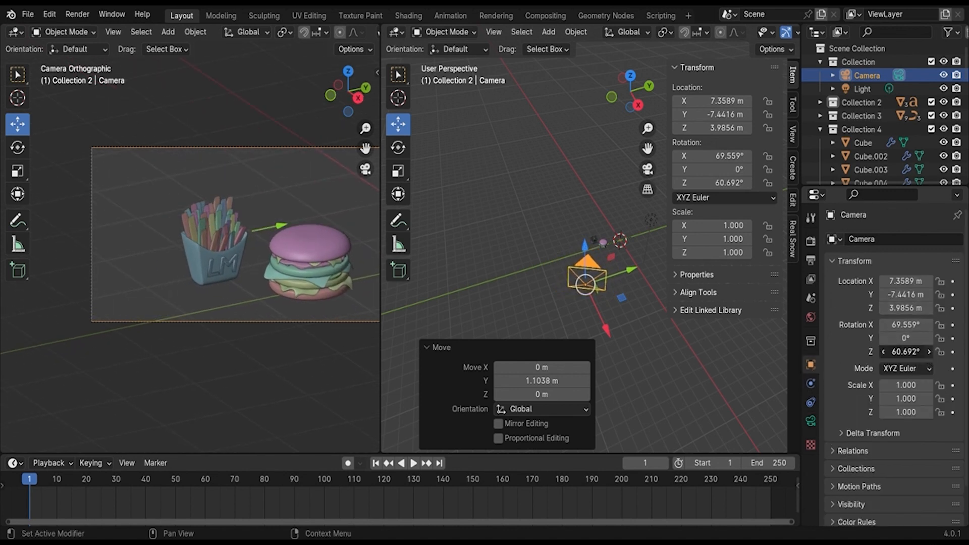
{"action": "left_click", "coordinate": [928, 352]}
Move the camera about 0.89 m along Y and lower it about 0.07 m to frame the fries and burger
{"action": "scroll", "coordinate": [310, 258], "scroll_direction": "down", "scroll_amount": 3}
{"action": "scroll", "coordinate": [310, 258], "scroll_direction": "up", "scroll_amount": 2}
{"action": "middle_click_drag", "start_coordinate": [310, 258], "coordinate": [286, 271], "text": "shift"}
{"action": "scroll", "coordinate": [231, 253], "scroll_direction": "down", "scroll_amount": 1}
{"action": "scroll", "coordinate": [286, 271], "scroll_direction": "up", "scroll_amount": 1}
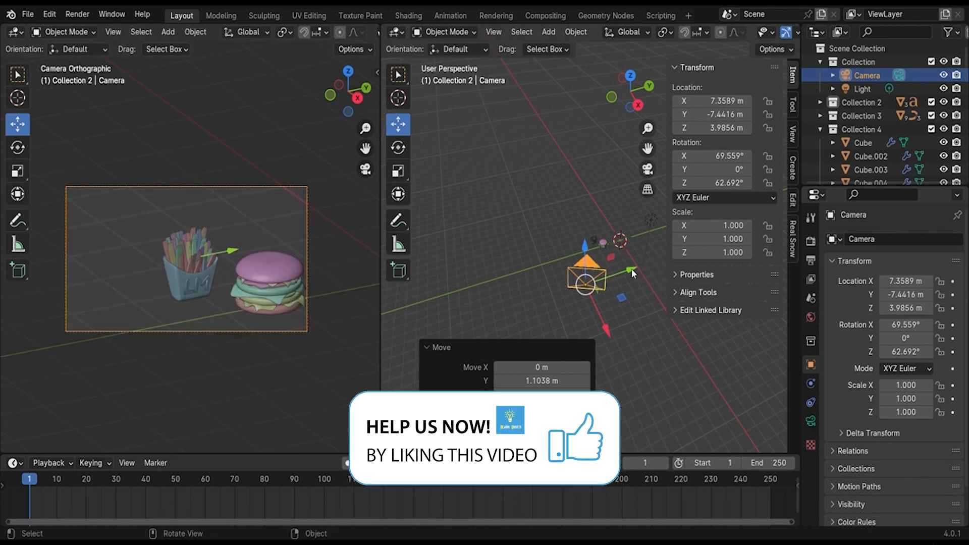
{"action": "left_click_drag", "start_coordinate": [631, 268], "coordinate": [640, 267]}
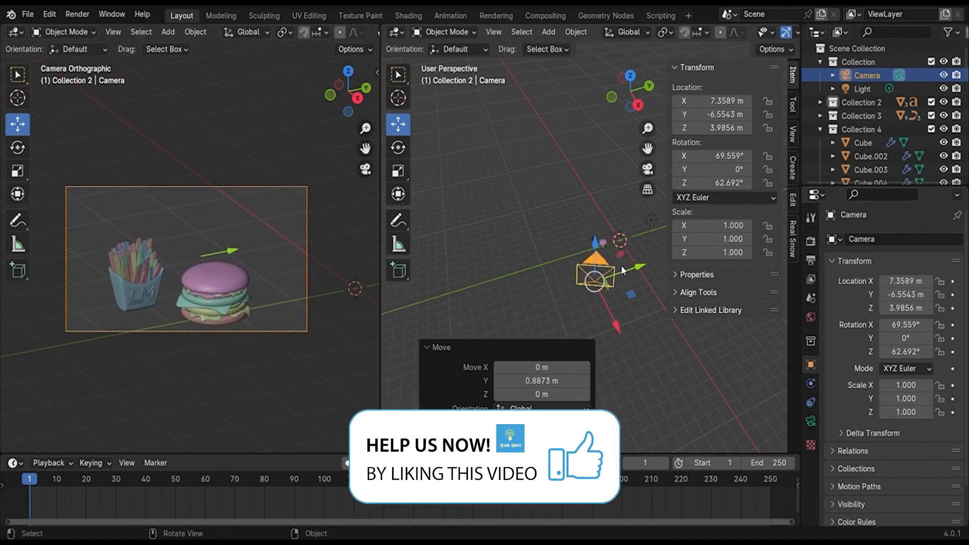
{"action": "left_click_drag", "start_coordinate": [594, 242], "coordinate": [594, 249]}
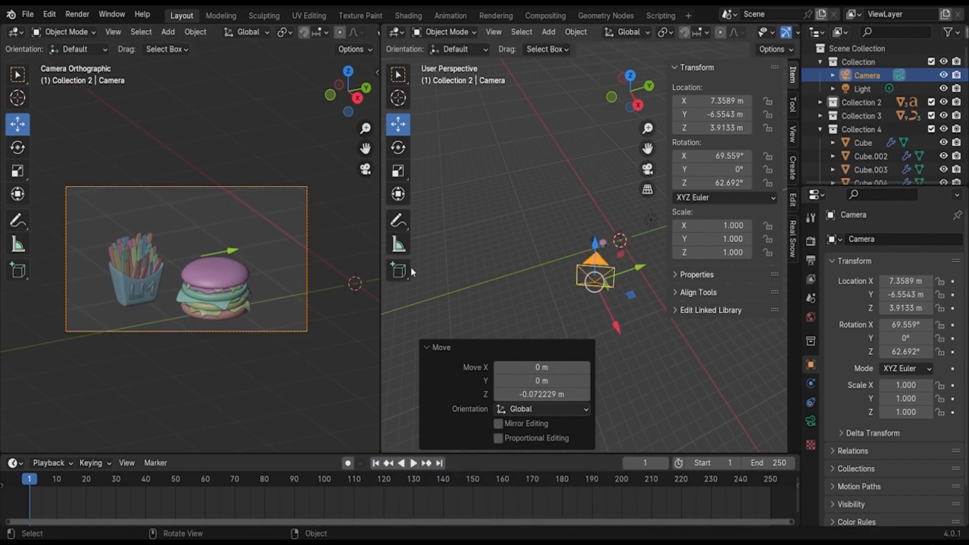
Switch the camera view to Rendered shading and lower the camera by about 0.009 m
{"action": "scroll", "coordinate": [213, 287], "scroll_direction": "up", "scroll_amount": 2}
{"action": "key", "text": "z"}
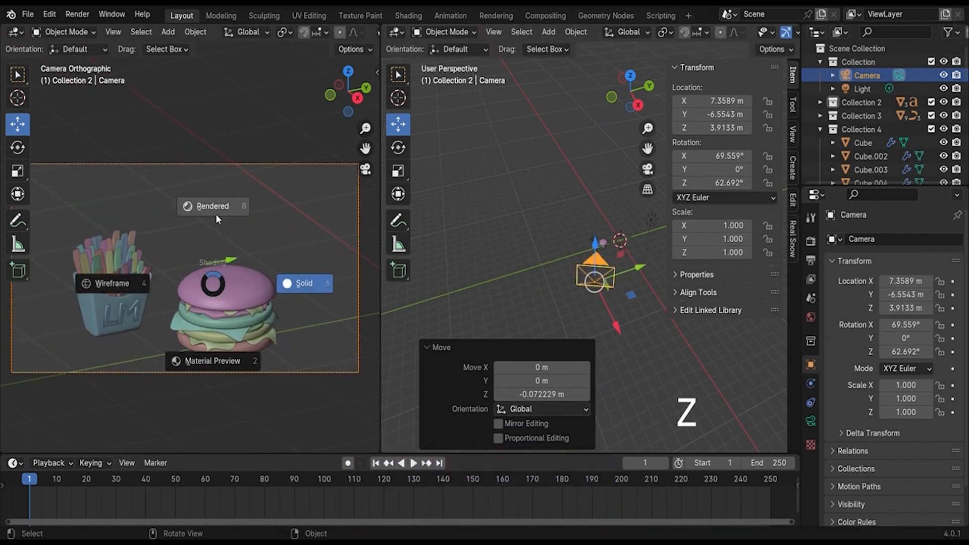
{"action": "left_click", "coordinate": [216, 214]}
{"action": "left_click_drag", "start_coordinate": [597, 250], "coordinate": [595, 249]}
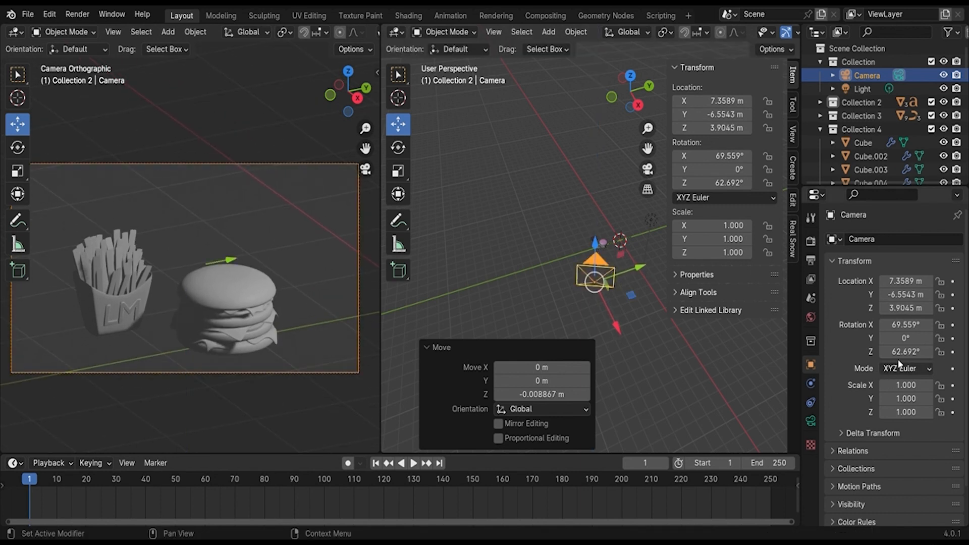
Set the camera's X rotation to 70° and save the file
{"action": "left_click", "coordinate": [883, 325]}
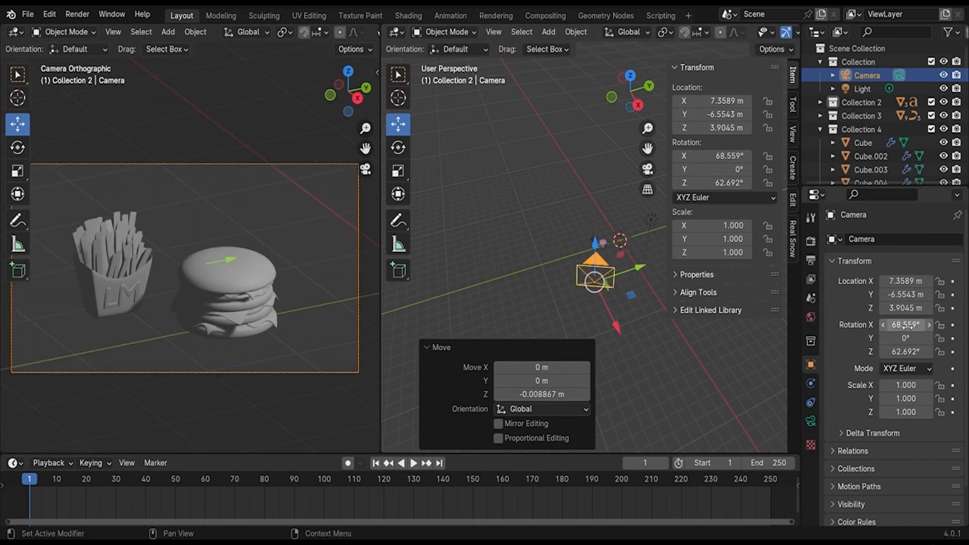
{"action": "type", "text": "0"}
{"action": "key", "text": "Return"}
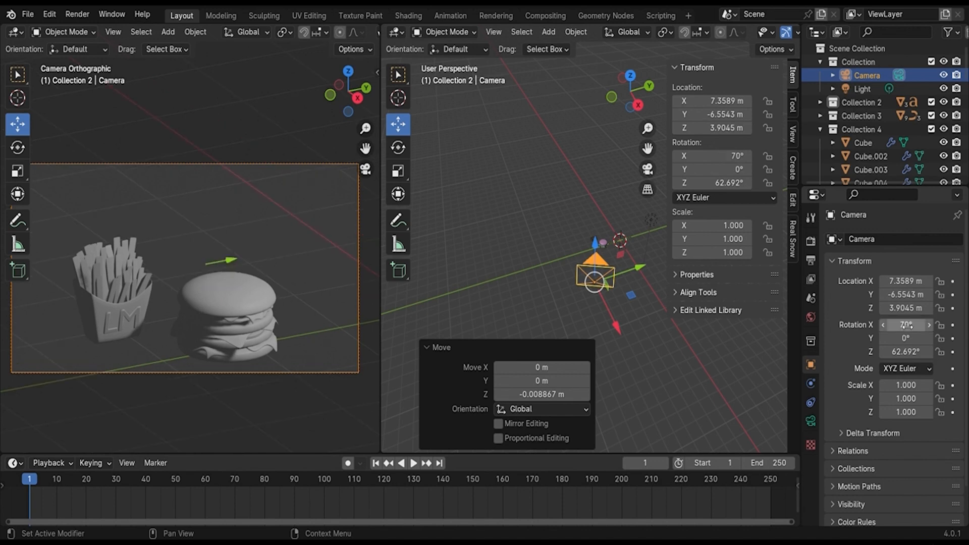
{"action": "key", "text": "ctrl+s"}
Scale two tall fries at the back of the box to 0.853 and lower them about 0.009 m along Z
{"action": "scroll", "coordinate": [111, 305], "scroll_direction": "up", "scroll_amount": 4}
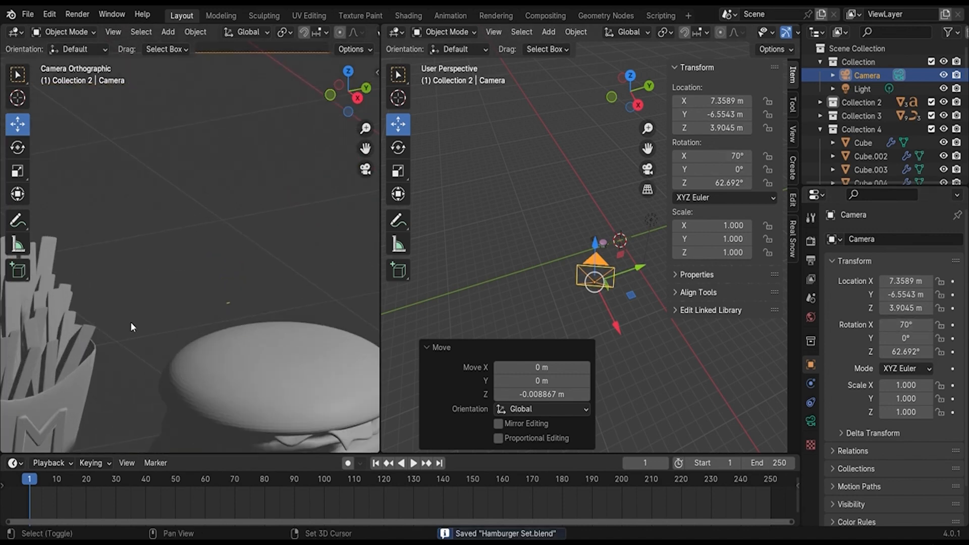
{"action": "scroll", "coordinate": [283, 267], "scroll_direction": "up", "scroll_amount": 2}
{"action": "left_click", "coordinate": [143, 222]}
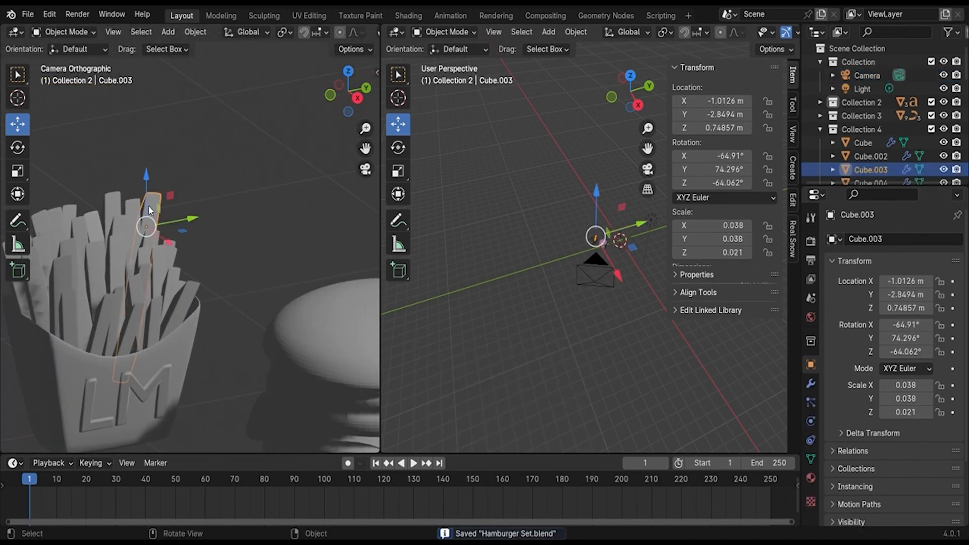
{"action": "left_click", "coordinate": [144, 222]}
{"action": "left_click", "coordinate": [144, 222]}
{"action": "key", "text": "s"}
{"action": "left_click", "coordinate": [130, 192]}
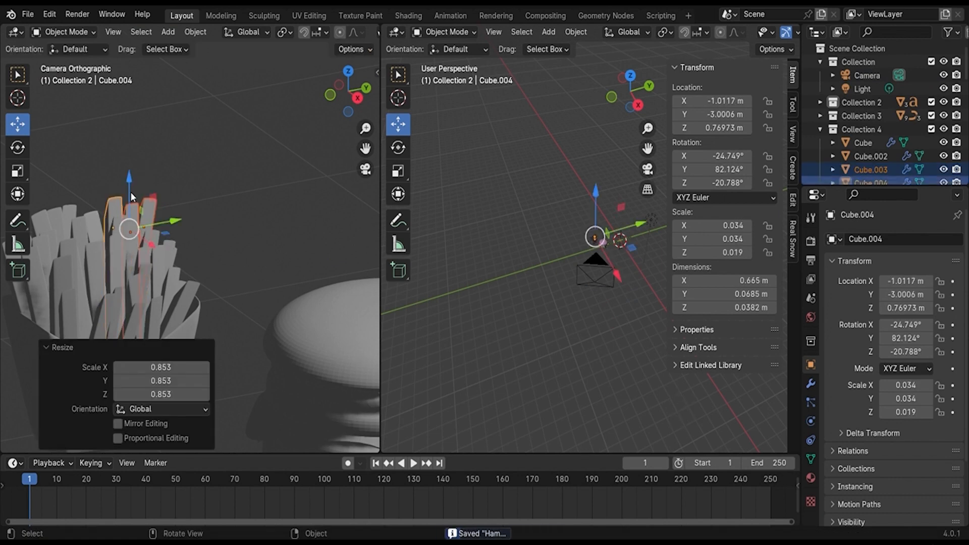
{"action": "key", "text": "g"}
{"action": "key", "text": "z"}
{"action": "left_click", "coordinate": [200, 207]}
{"action": "left_click", "coordinate": [200, 208]}
Join the two 3D viewports into one solid-shaded view
{"action": "scroll", "coordinate": [242, 268], "scroll_direction": "down", "scroll_amount": 4}
{"action": "middle_click_drag", "start_coordinate": [243, 268], "coordinate": [125, 283]}
{"action": "scroll", "coordinate": [202, 267], "scroll_direction": "up", "scroll_amount": 8}
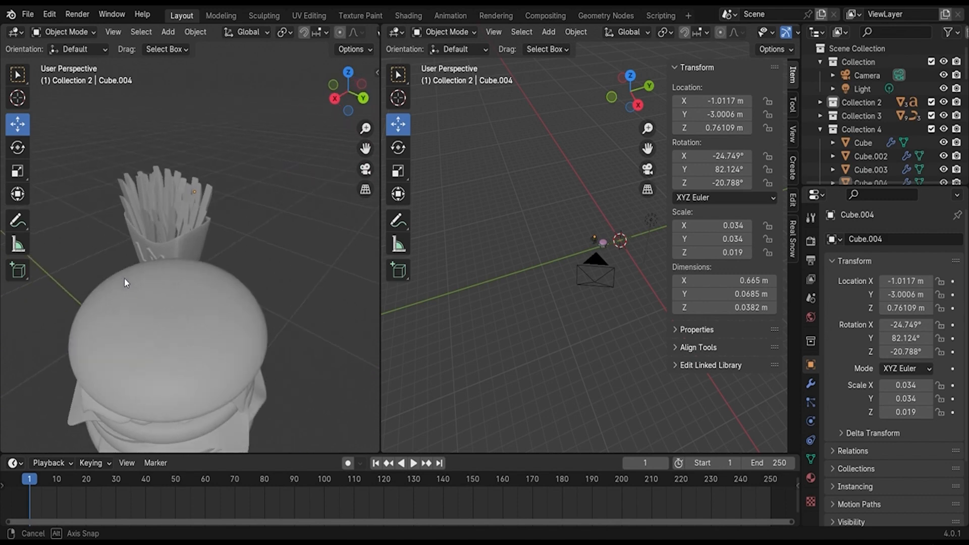
{"action": "key", "text": "z"}
{"action": "mouse_move", "coordinate": [517, 347]}
{"action": "middle_mouse_down"}
{"action": "mouse_move", "coordinate": [583, 326]}
{"action": "mouse_move", "coordinate": [503, 417]}
{"action": "middle_mouse_up"}
{"action": "right_click", "coordinate": [383, 321]}
{"action": "left_click", "coordinate": [453, 231]}
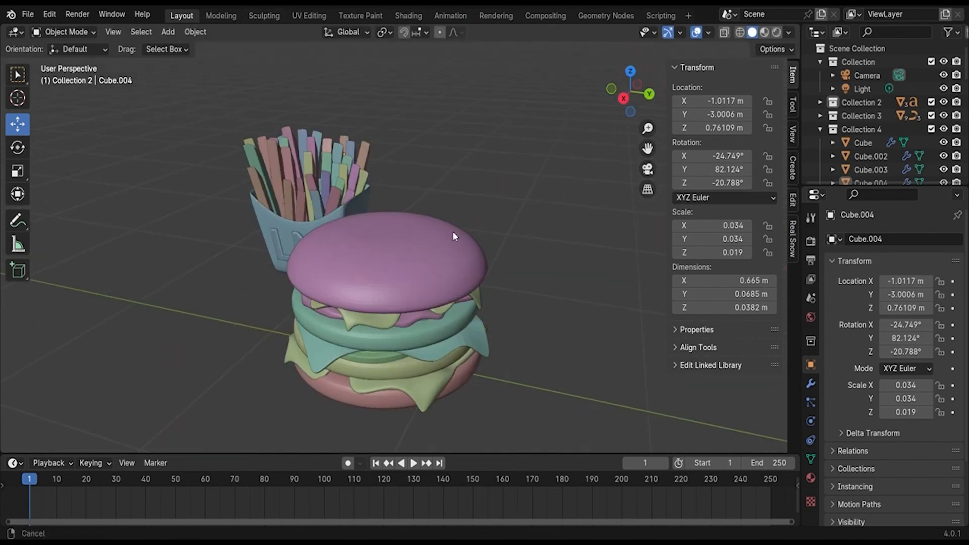
Duplicate a yellow-green fry in the middle of the box and scale the copy to 0.767
{"action": "scroll", "coordinate": [305, 191], "scroll_direction": "up", "scroll_amount": 3}
{"action": "middle_click_drag", "start_coordinate": [305, 192], "coordinate": [370, 181]}
{"action": "left_click", "coordinate": [370, 183]}
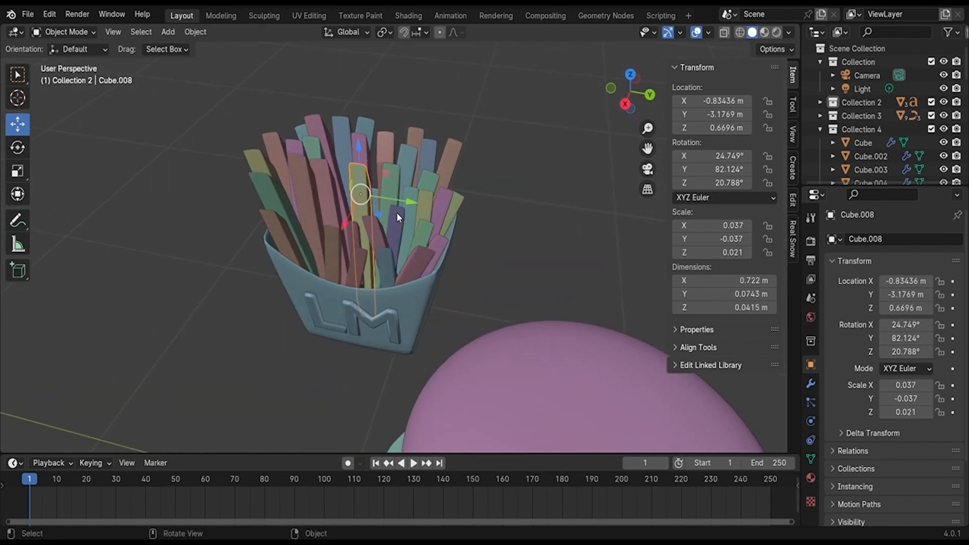
{"action": "key", "text": "shift+d"}
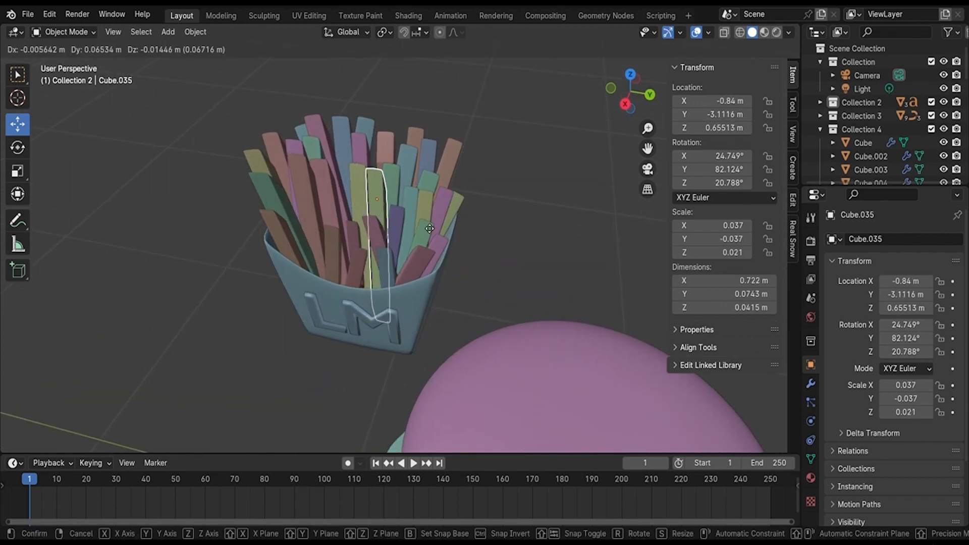
{"action": "right_click", "coordinate": [429, 228]}
{"action": "key", "text": "s"}
{"action": "left_click", "coordinate": [358, 199]}
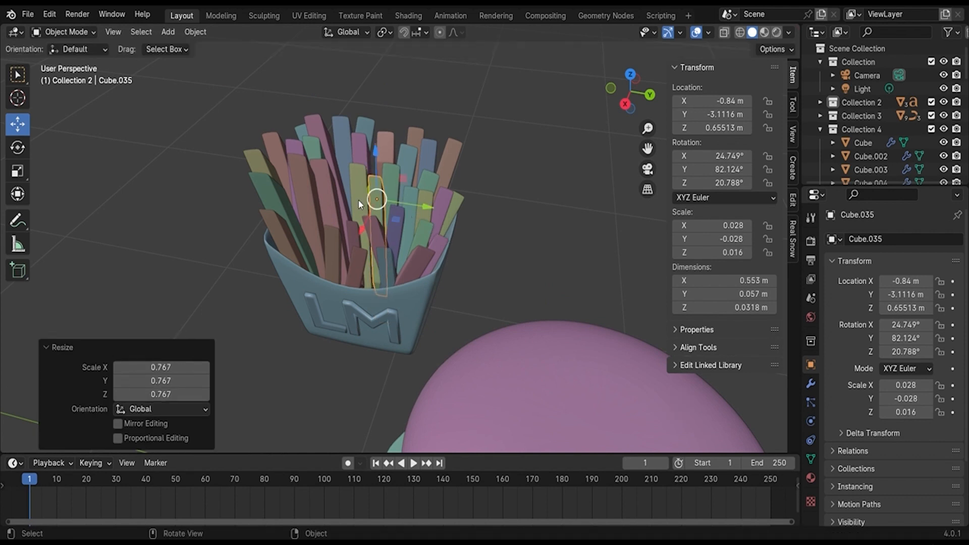
Move the copied yellow-green fry about 0.12 m along X and about -0.058 m along Y
{"action": "key", "text": "g"}
{"action": "key", "text": "x"}
{"action": "left_click", "coordinate": [397, 219]}
{"action": "key", "text": "g"}
{"action": "key", "text": "y"}
{"action": "left_click", "coordinate": [396, 177]}
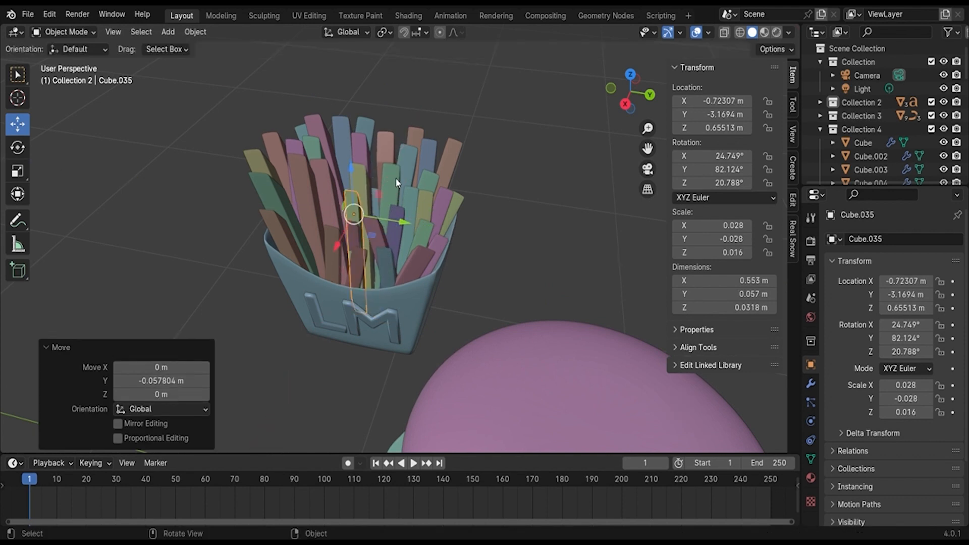
Duplicate the green fry near the middle of the box and scale the copy to 0.825
{"action": "left_click", "coordinate": [395, 177]}
{"action": "key", "text": "shift+d"}
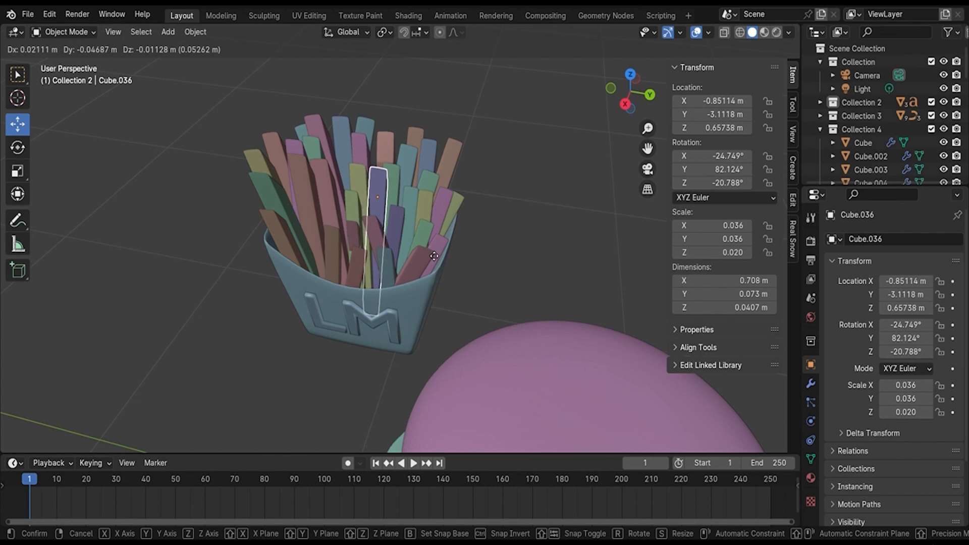
{"action": "left_click", "coordinate": [434, 256]}
{"action": "key", "text": "s"}
{"action": "left_click", "coordinate": [372, 166]}
Lower the new purple fry about 0.054 m along Z and move it about 0.026 m along X
{"action": "key", "text": "g"}
{"action": "key", "text": "z"}
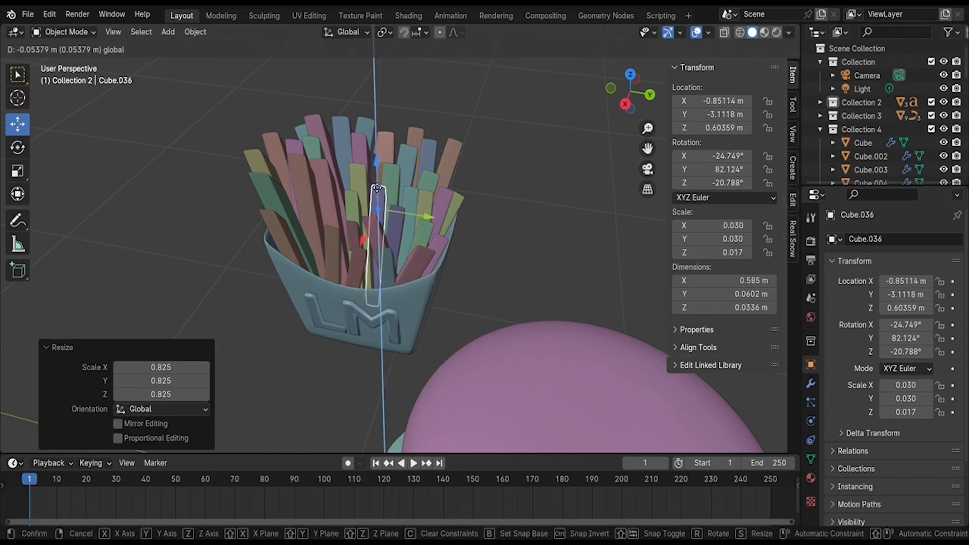
{"action": "left_click", "coordinate": [377, 188]}
{"action": "middle_click_drag", "start_coordinate": [412, 198], "coordinate": [477, 329]}
{"action": "scroll", "coordinate": [298, 238], "scroll_direction": "up", "scroll_amount": 3}
{"action": "key", "text": "g"}
{"action": "key", "text": "x"}
{"action": "left_click", "coordinate": [330, 241]}
Save the file with the added fries
{"action": "scroll", "coordinate": [330, 240], "scroll_direction": "down", "scroll_amount": 4}
{"action": "scroll", "coordinate": [535, 288], "scroll_direction": "down", "scroll_amount": 3}
{"action": "key", "text": "ctrl+s"}
{"action": "scroll", "coordinate": [534, 304], "scroll_direction": "down", "scroll_amount": 2}
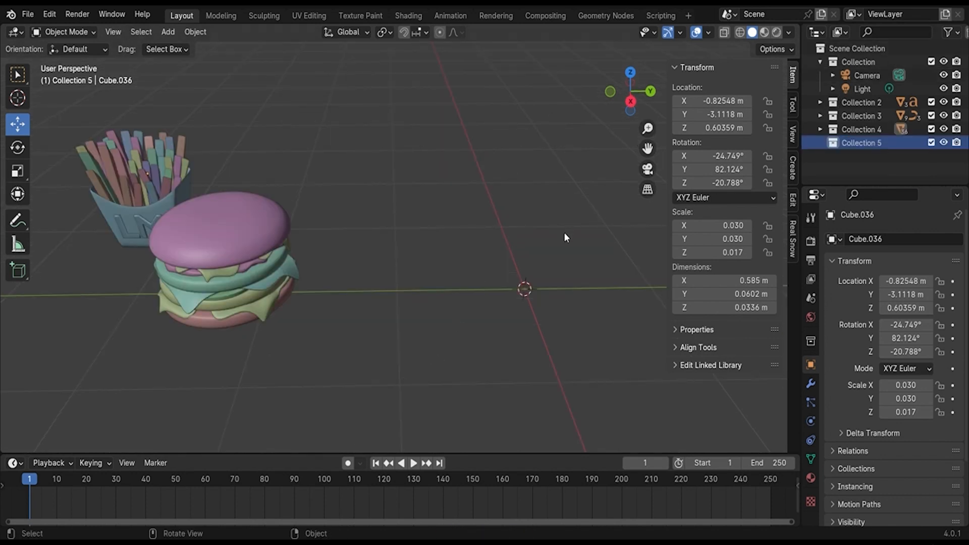
Add a cylinder mesh in Collection 5 and set its X and Y dimensions to 1 m
{"action": "mouse_move", "coordinate": [550, 262]}
{"action": "middle_mouse_down"}
{"action": "mouse_move", "coordinate": [558, 292]}
{"action": "mouse_move", "coordinate": [455, 297]}
{"action": "mouse_move", "coordinate": [547, 281]}
{"action": "middle_mouse_up"}
{"action": "key", "text": "shift+a"}
{"action": "mouse_move", "coordinate": [497, 222]}
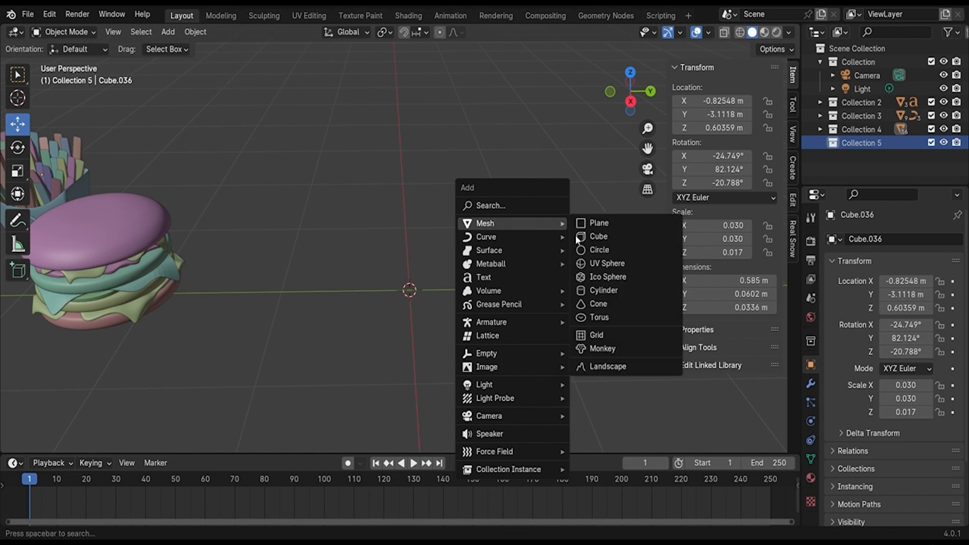
{"action": "left_click", "coordinate": [609, 290]}
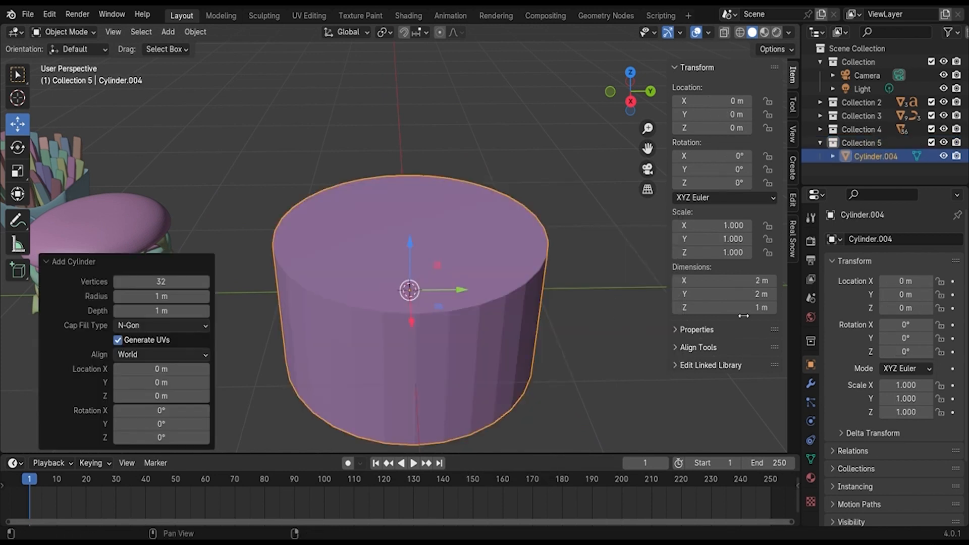
{"action": "left_click", "coordinate": [749, 282]}
{"action": "type", "text": "1"}
{"action": "key", "text": "Return"}
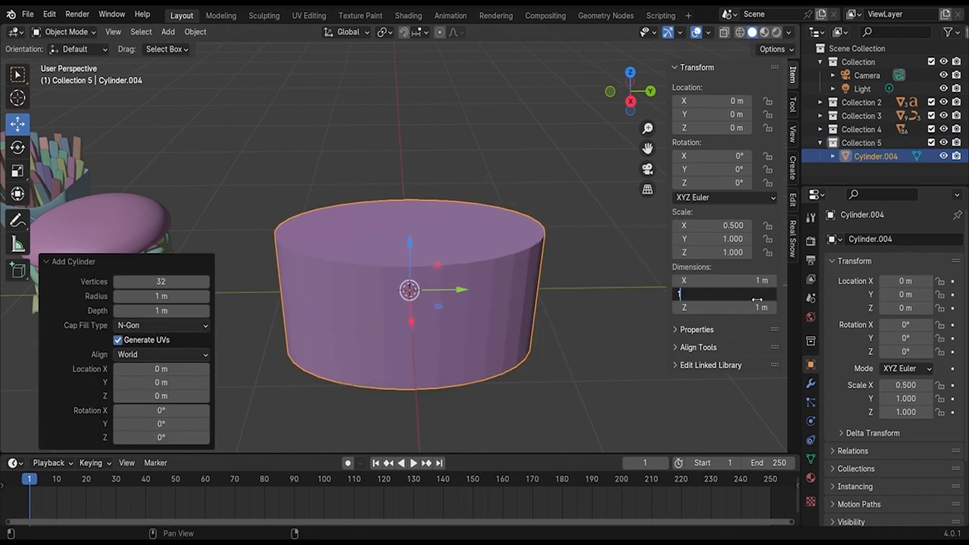
{"action": "left_click", "coordinate": [757, 298]}
{"action": "type", "text": "1"}
{"action": "key", "text": "Return"}
Scale the cylinder's bottom edge loop to 0.518 in right view and raise the object about 0.486 m along Z
{"action": "left_click", "coordinate": [630, 103]}
{"action": "key", "text": "Tab"}
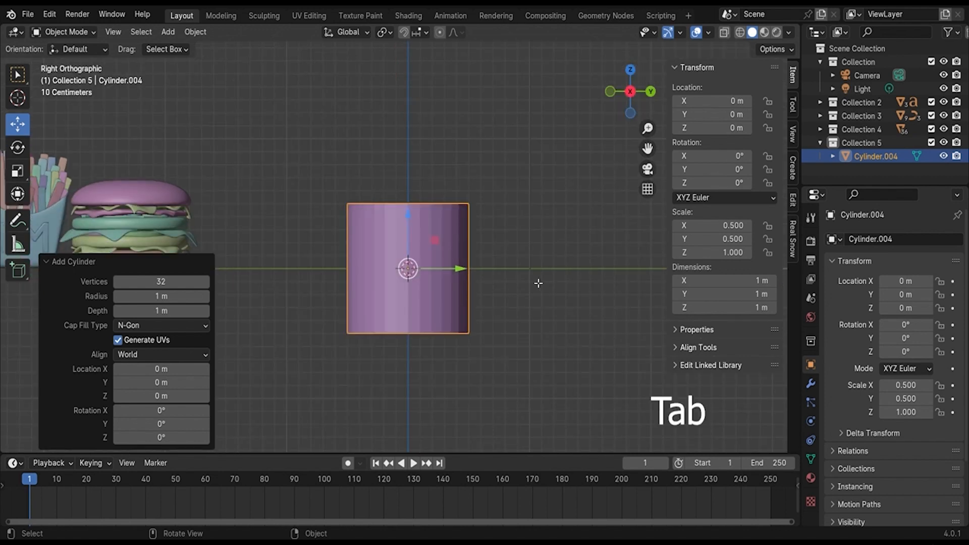
{"action": "left_click_drag", "start_coordinate": [570, 371], "coordinate": [348, 322]}
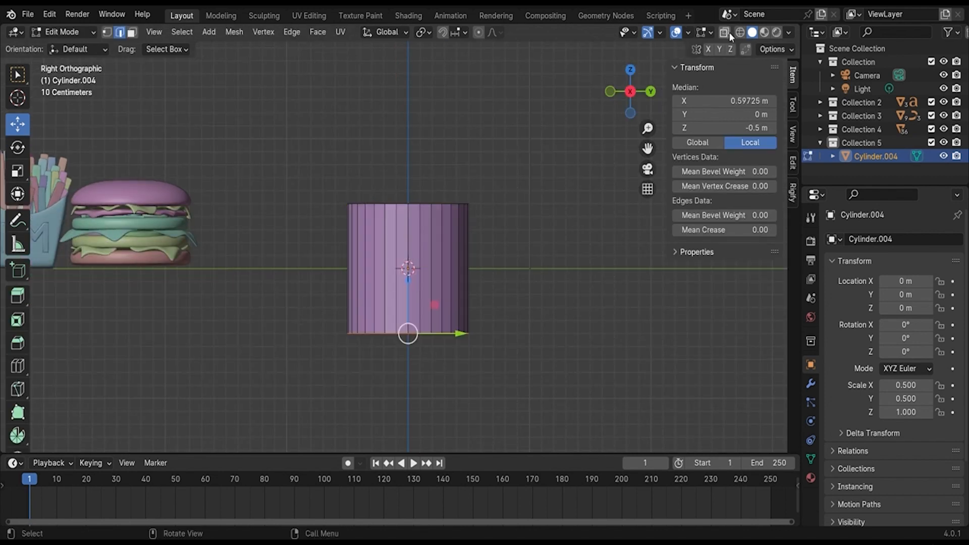
{"action": "left_click", "coordinate": [725, 32]}
{"action": "left_click_drag", "start_coordinate": [555, 389], "coordinate": [231, 298]}
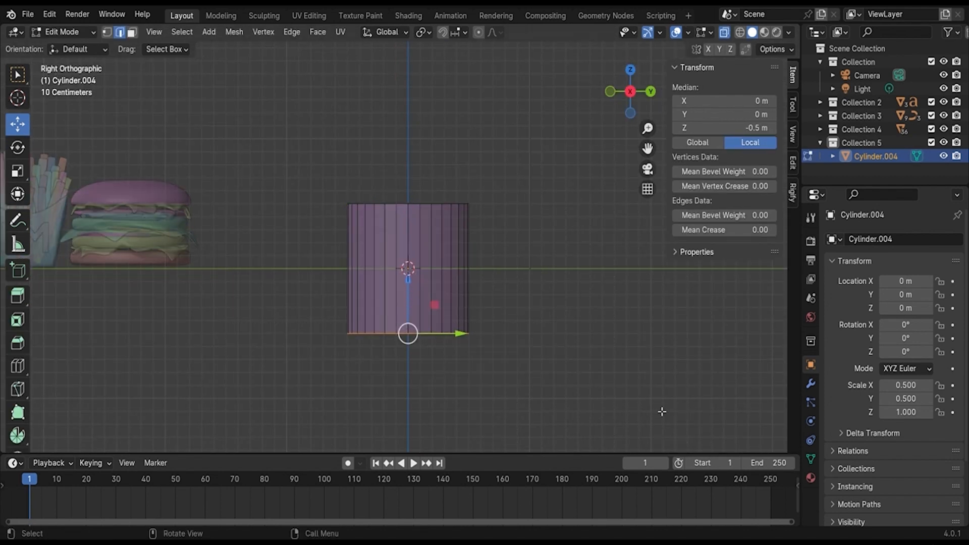
{"action": "key", "text": "s"}
{"action": "left_click", "coordinate": [530, 389]}
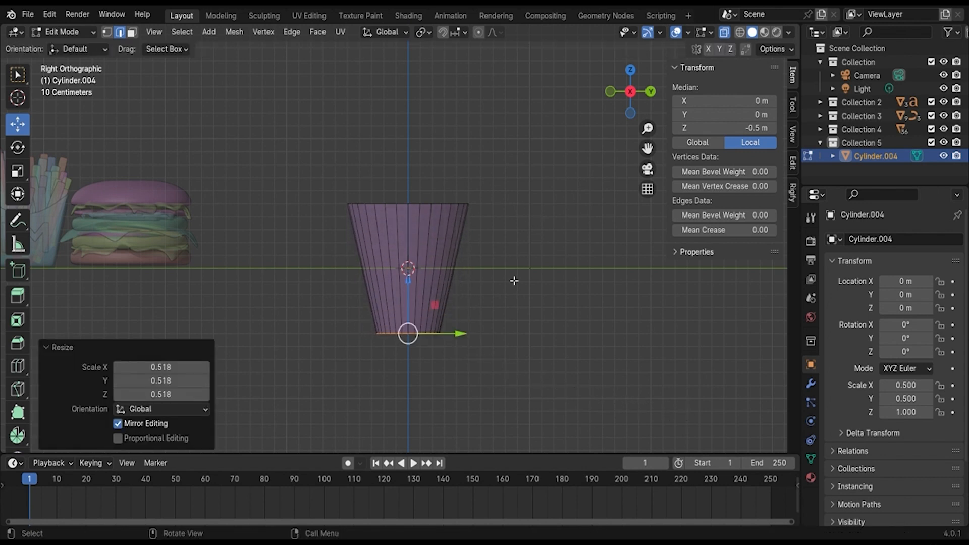
{"action": "key", "text": "Tab"}
{"action": "left_click_drag", "start_coordinate": [403, 236], "coordinate": [403, 173]}
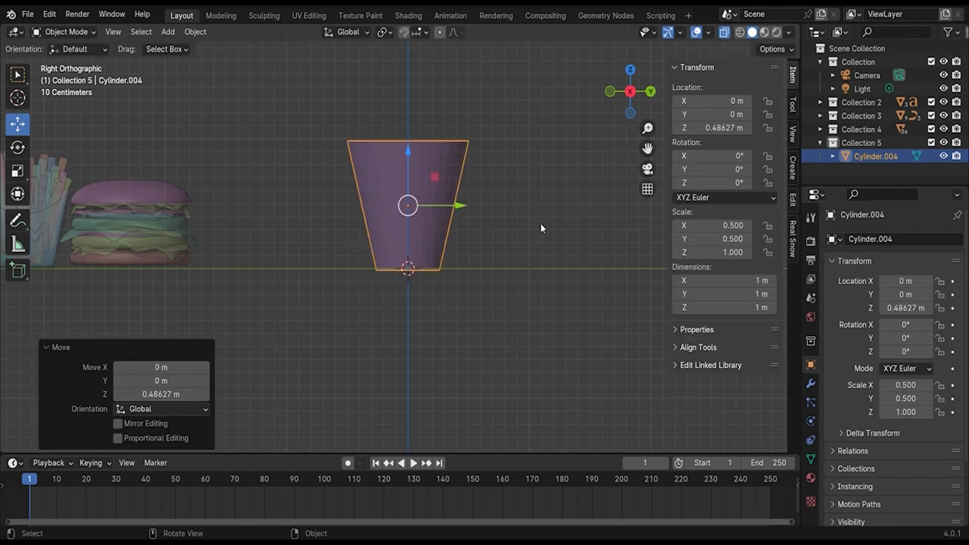
Narrow the cup by scaling its top edge loop to about 0.79 and its bottom loop to about 0.82
{"action": "key", "text": "Tab"}
{"action": "left_click_drag", "start_coordinate": [538, 178], "coordinate": [343, 132]}
{"action": "key", "text": "s"}
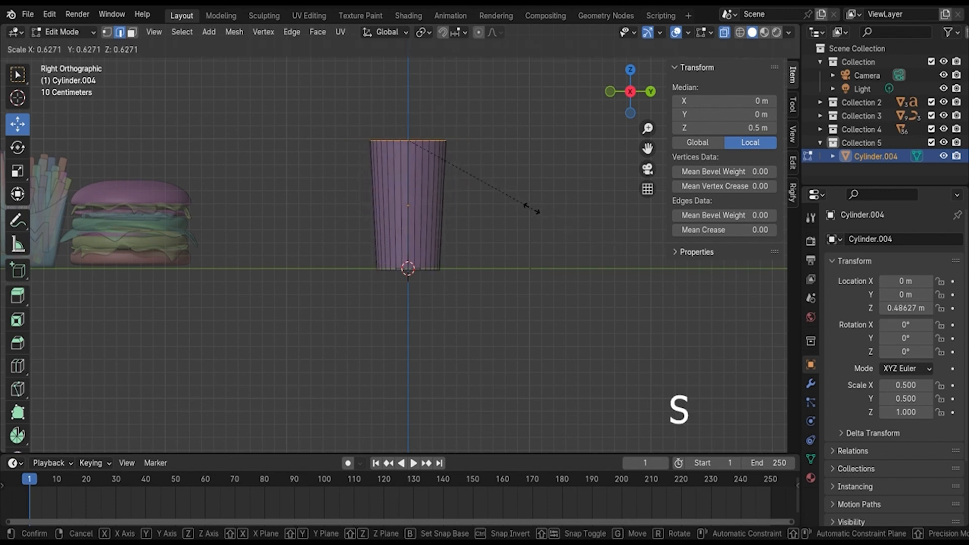
{"action": "left_click", "coordinate": [570, 228]}
{"action": "left_click_drag", "start_coordinate": [528, 291], "coordinate": [347, 249]}
{"action": "key", "text": "s"}
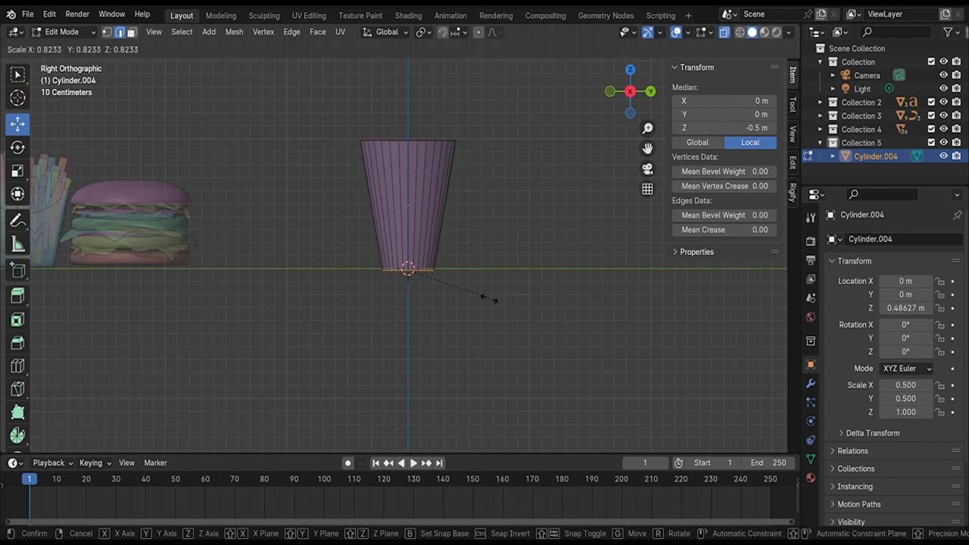
{"action": "left_click", "coordinate": [485, 301]}
{"action": "key", "text": "Tab"}
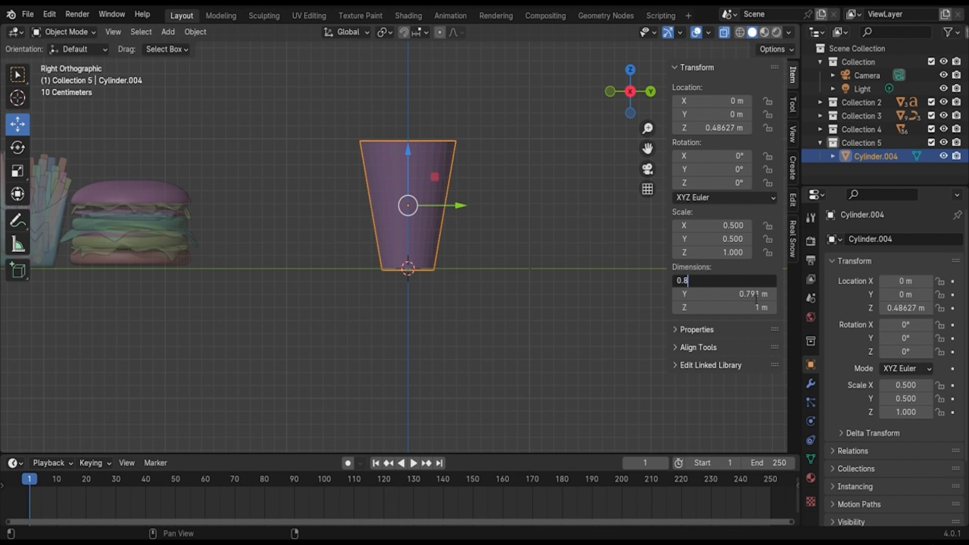
Set the cup's X and Y dimensions to 0.8 m
{"action": "type", "text": "0.8"}
{"action": "key", "text": "Return"}
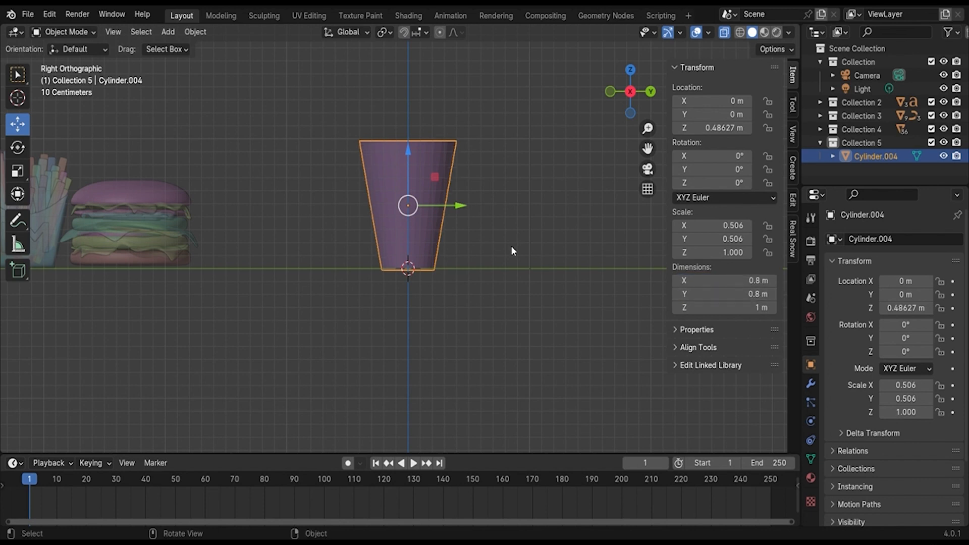
{"action": "left_click", "coordinate": [511, 246]}
{"action": "left_click", "coordinate": [427, 174]}
{"action": "right_click", "coordinate": [435, 199]}
{"action": "mouse_move", "coordinate": [435, 199]}
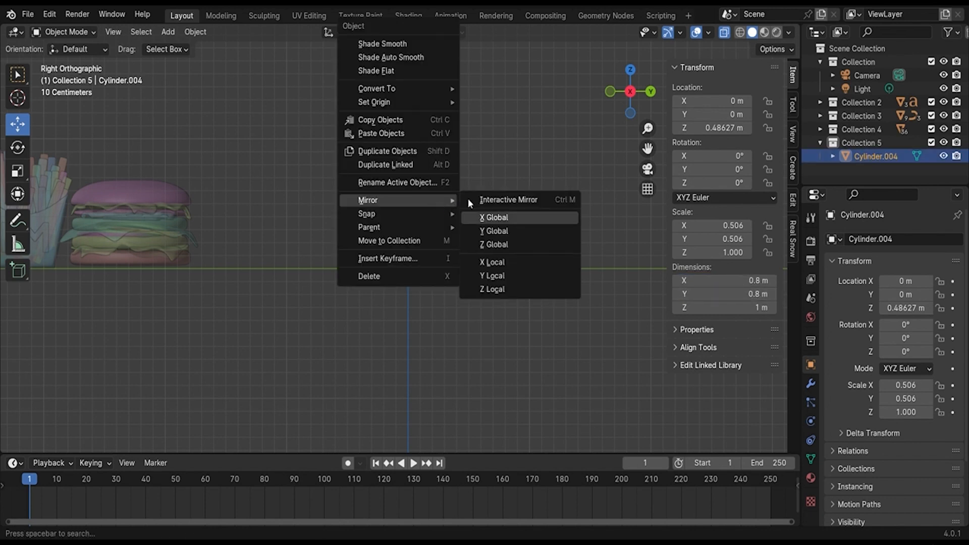
Try to move the cup about 1.35 m along negative Y toward the burger
{"action": "middle_click_drag", "start_coordinate": [511, 189], "coordinate": [492, 237]}
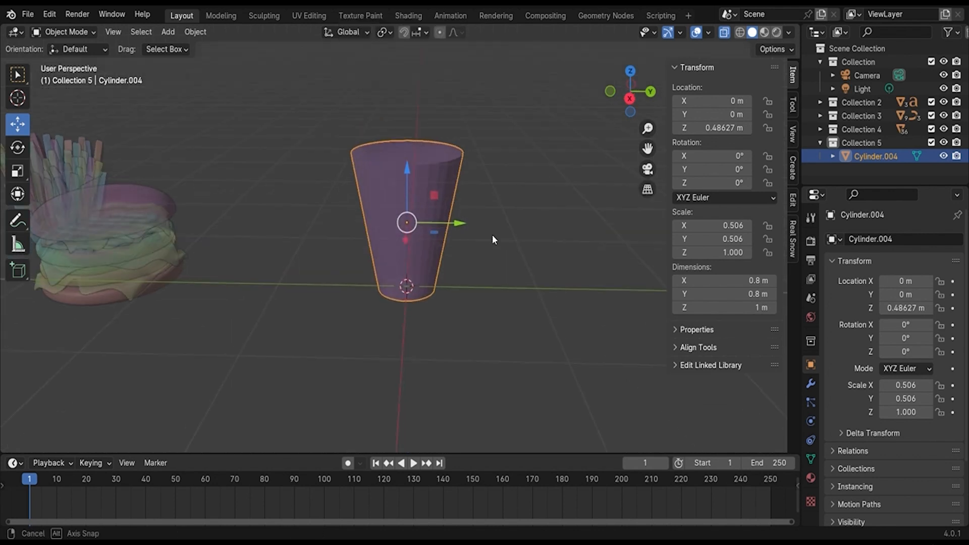
{"action": "left_click_drag", "start_coordinate": [457, 222], "coordinate": [281, 220]}
{"action": "left_click", "coordinate": [629, 98]}
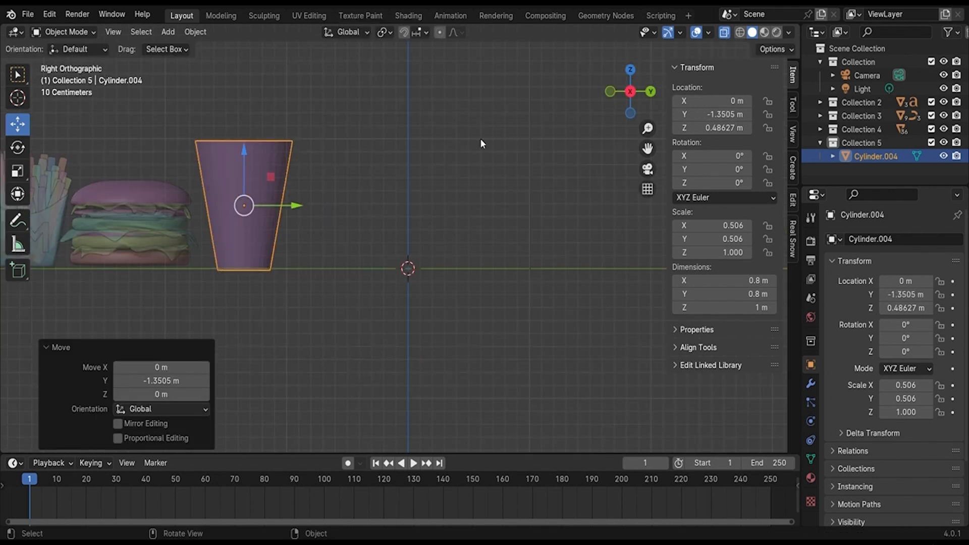
{"action": "key", "text": "ctrl+z"}
Widen the cup's base by scaling up its bottom edge loop in Edit Mode
{"action": "key", "text": "Tab"}
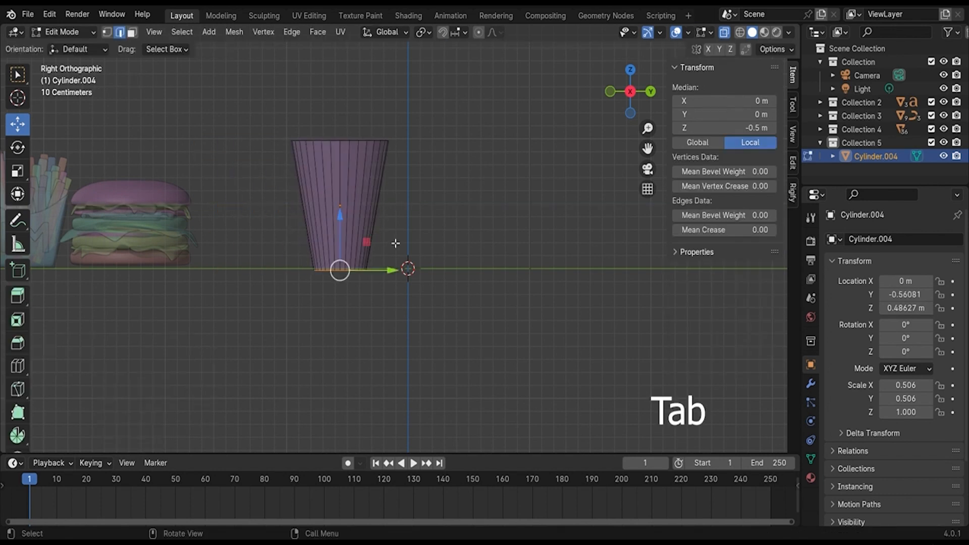
{"action": "left_click_drag", "start_coordinate": [429, 308], "coordinate": [244, 227]}
{"action": "key", "text": "s"}
{"action": "left_click", "coordinate": [571, 325]}
{"action": "key", "text": "Tab"}
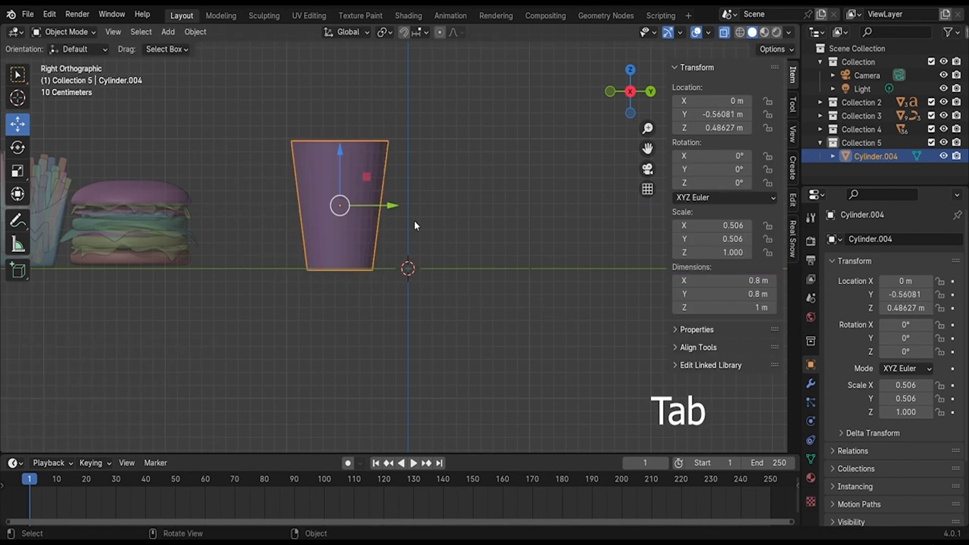
Scale the whole cup to about 0.712 and lower it to about 0.362 m in Z so it rests on the ground
{"action": "key", "text": "s"}
{"action": "left_click", "coordinate": [497, 245]}
{"action": "left_click_drag", "start_coordinate": [349, 166], "coordinate": [344, 182]}
{"action": "left_click", "coordinate": [464, 217]}
{"action": "scroll", "coordinate": [397, 199], "scroll_direction": "down", "scroll_amount": 1}
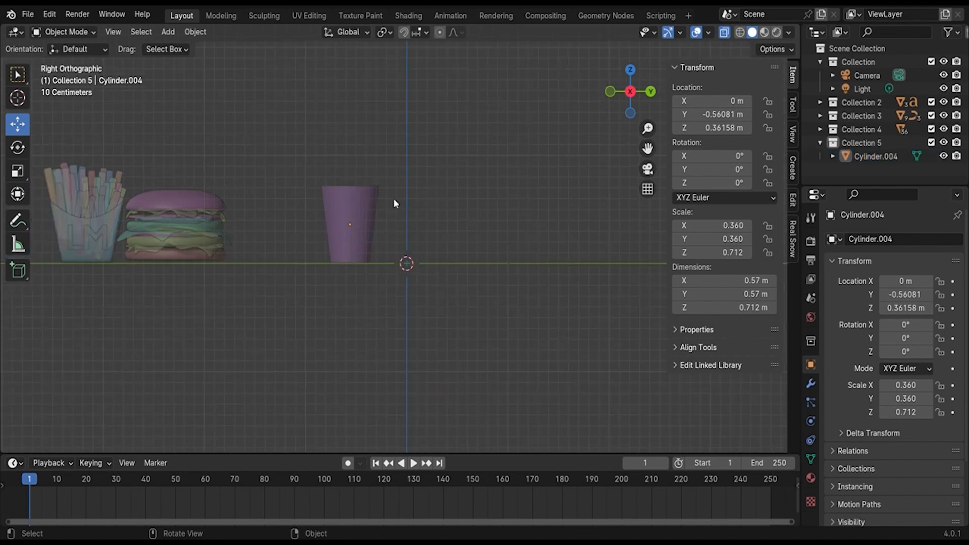
Move the cup about 0.524 m along Y, back near the world origin
{"action": "left_click", "coordinate": [360, 229]}
{"action": "left_click_drag", "start_coordinate": [396, 232], "coordinate": [455, 235]}
{"action": "scroll", "coordinate": [474, 224], "scroll_direction": "up", "scroll_amount": 3}
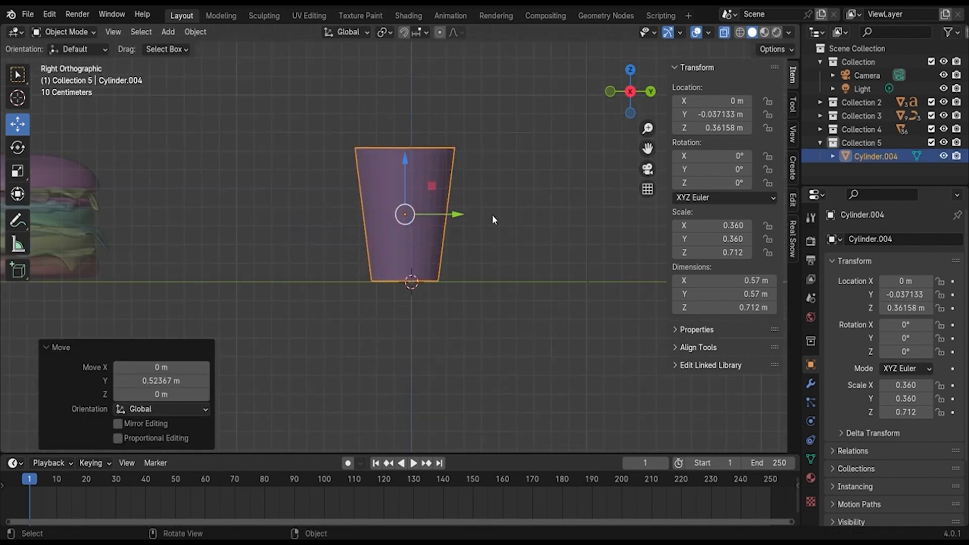
{"action": "middle_click_drag", "start_coordinate": [492, 214], "coordinate": [533, 247]}
{"action": "left_click", "coordinate": [535, 228]}
{"action": "left_click", "coordinate": [453, 201]}
{"action": "left_click", "coordinate": [556, 252]}
{"action": "left_click", "coordinate": [454, 207]}
{"action": "key", "text": "Tab"}
{"action": "key", "text": "Tab"}
Add a cylinder mesh for the lid, scale it to about 0.28 and raise it about 0.817 m along Z
{"action": "key", "text": "shift+a"}
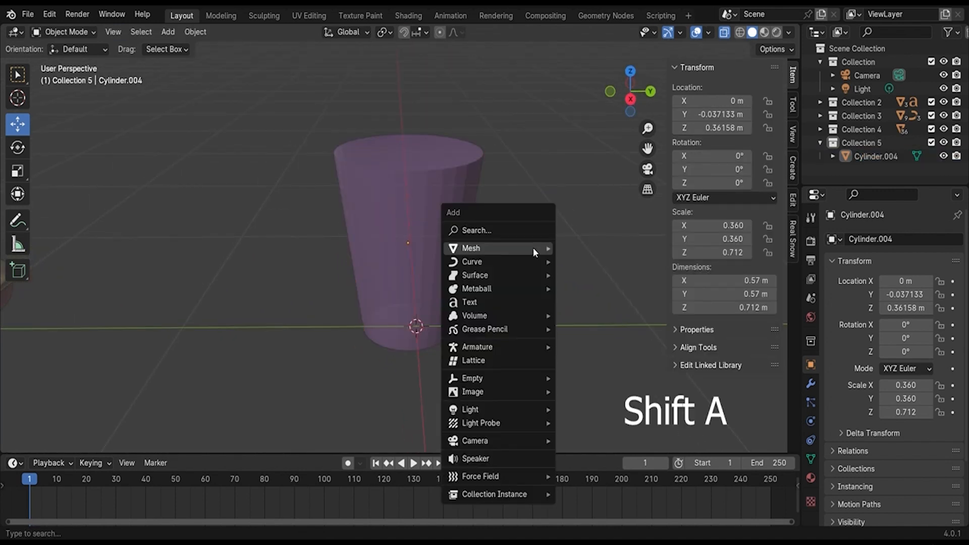
{"action": "mouse_move", "coordinate": [533, 247]}
{"action": "left_click", "coordinate": [590, 315]}
{"action": "key", "text": "s"}
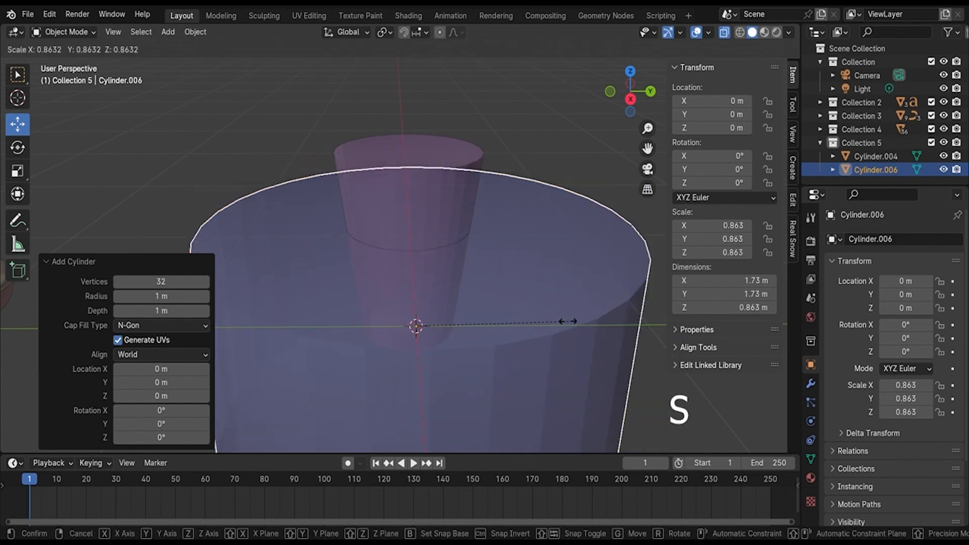
{"action": "left_click", "coordinate": [465, 329]}
{"action": "key", "text": "g"}
{"action": "key", "text": "z"}
{"action": "left_click", "coordinate": [418, 122]}
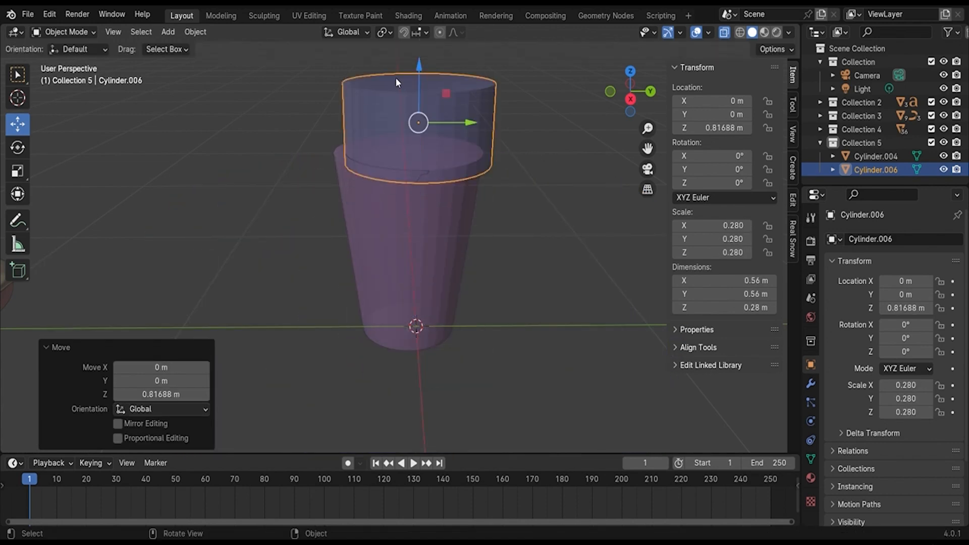
Flatten the lid cylinder to about 0.608 × 0.608 × 0.031 m and place it above the cup at Y -0.03 m, Z 0.939 m
{"action": "left_click", "coordinate": [631, 100]}
{"action": "scroll", "coordinate": [569, 266], "scroll_direction": "down", "scroll_amount": 1}
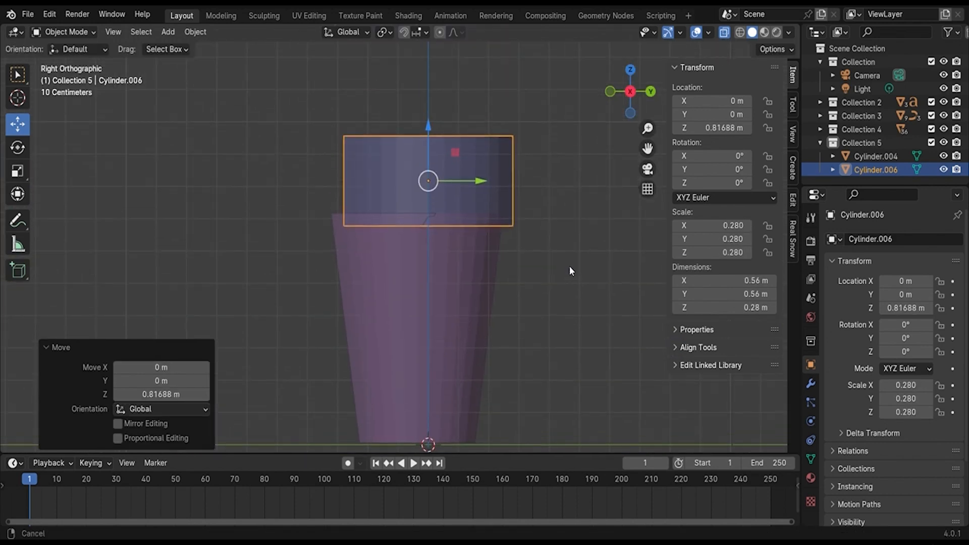
{"action": "key", "text": "s"}
{"action": "left_click", "coordinate": [538, 247]}
{"action": "left_click_drag", "start_coordinate": [462, 184], "coordinate": [452, 184]}
{"action": "mouse_move", "coordinate": [415, 147]}
{"action": "left_mouse_down"}
{"action": "mouse_move", "coordinate": [419, 94]}
{"action": "mouse_move", "coordinate": [422, 138]}
{"action": "left_mouse_up"}
{"action": "left_click", "coordinate": [18, 171]}
{"action": "left_click", "coordinate": [547, 195]}
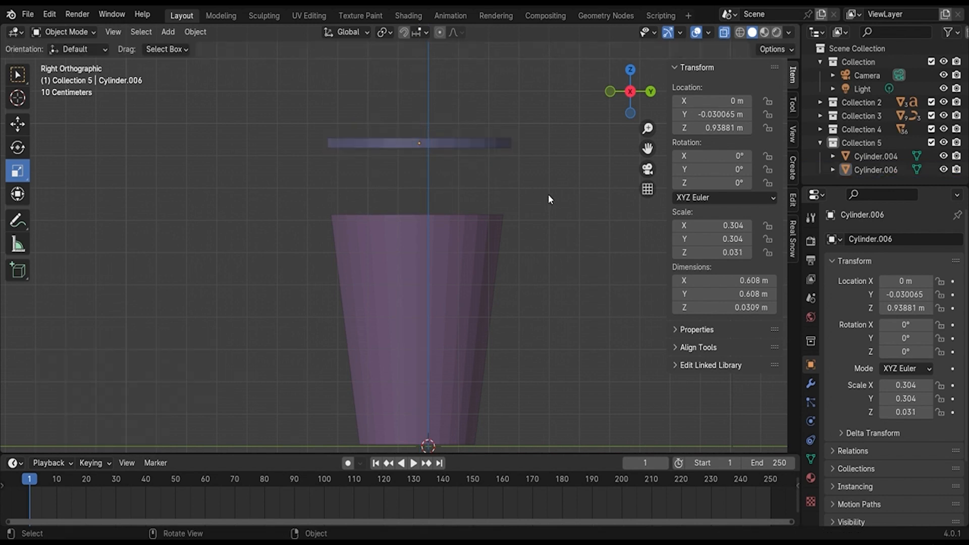
Lower the lid onto the cup's rim at about Z 0.722 m and resize it to about 0.589 m across
{"action": "left_click_drag", "start_coordinate": [613, 105], "coordinate": [617, 95]}
{"action": "left_click", "coordinate": [617, 95]}
{"action": "left_click", "coordinate": [374, 143]}
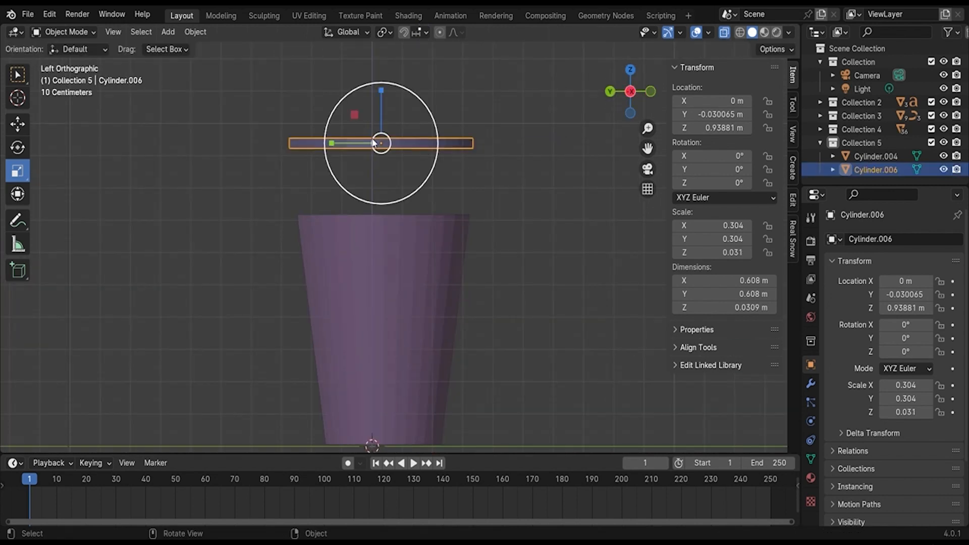
{"action": "left_click", "coordinate": [17, 123]}
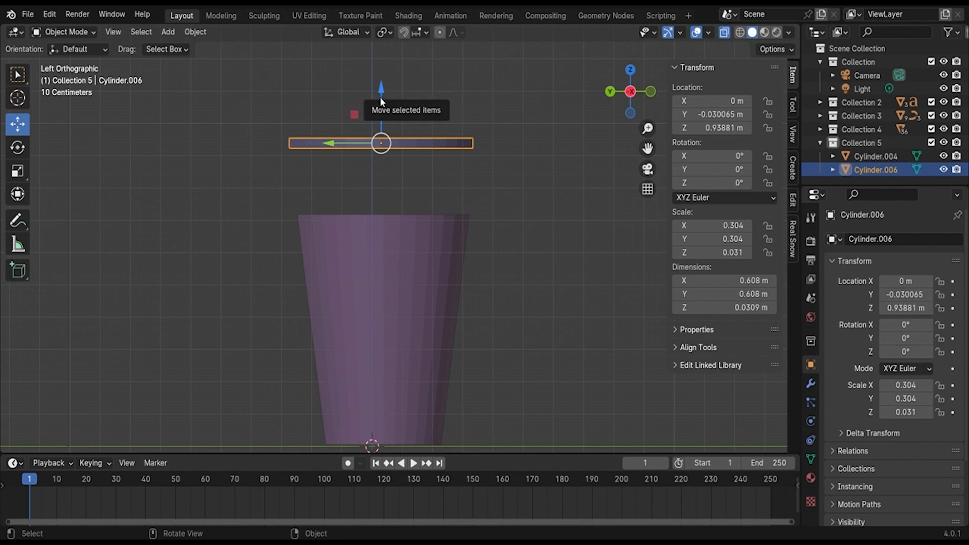
{"action": "left_click_drag", "start_coordinate": [380, 97], "coordinate": [383, 169]}
{"action": "scroll", "coordinate": [377, 187], "scroll_direction": "up", "scroll_amount": 4}
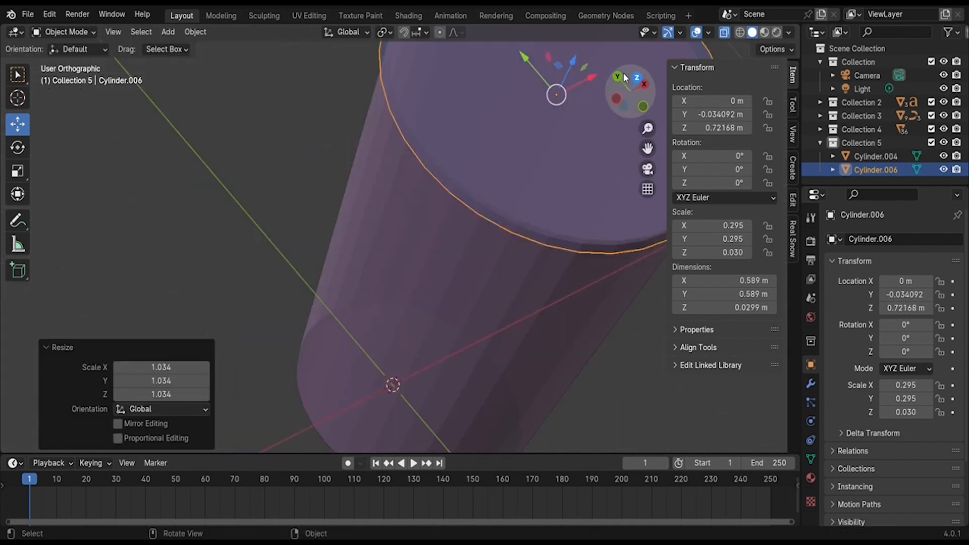
Center the lid over the cup in top view by shifting it about -0.003 m along Y
{"action": "left_click", "coordinate": [622, 72]}
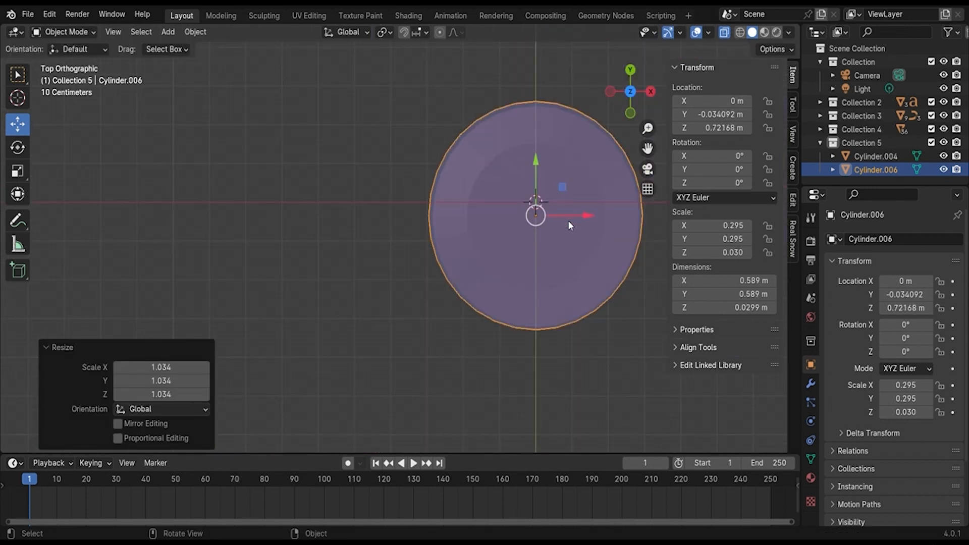
{"action": "scroll", "coordinate": [386, 186], "scroll_direction": "down", "scroll_amount": 1}
{"action": "middle_click_drag", "start_coordinate": [582, 227], "coordinate": [469, 232], "text": "shift"}
{"action": "scroll", "coordinate": [386, 186], "scroll_direction": "up", "scroll_amount": 3}
{"action": "left_click_drag", "start_coordinate": [379, 147], "coordinate": [382, 153]}
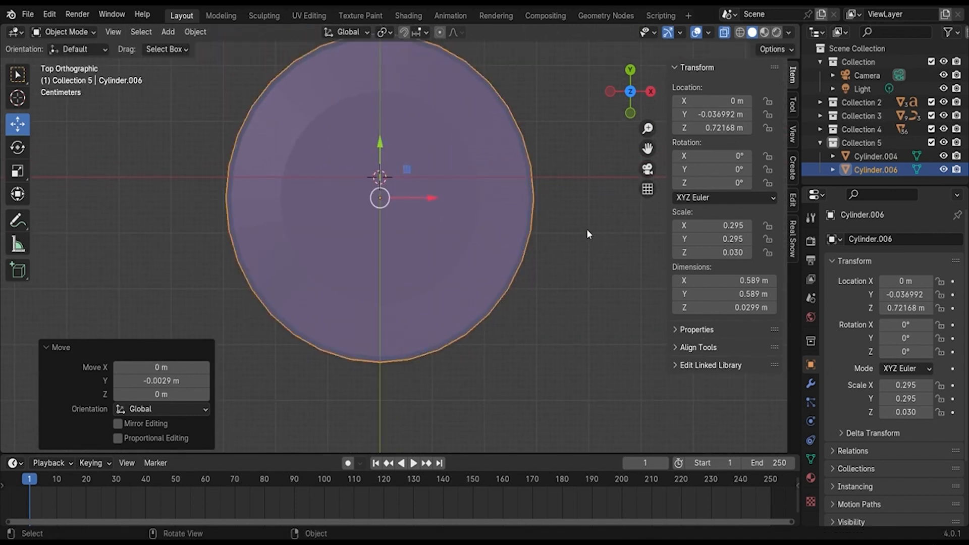
Turn off X-ray in Edit Mode and inset the lid's top face by about 0.084 m
{"action": "middle_click_drag", "start_coordinate": [586, 228], "coordinate": [519, 215]}
{"action": "key", "text": "Tab"}
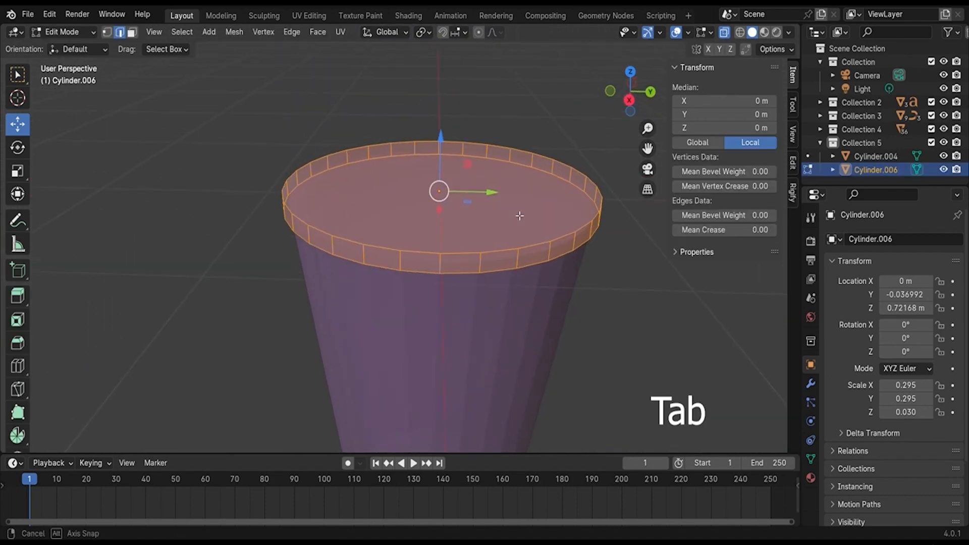
{"action": "left_click", "coordinate": [725, 33]}
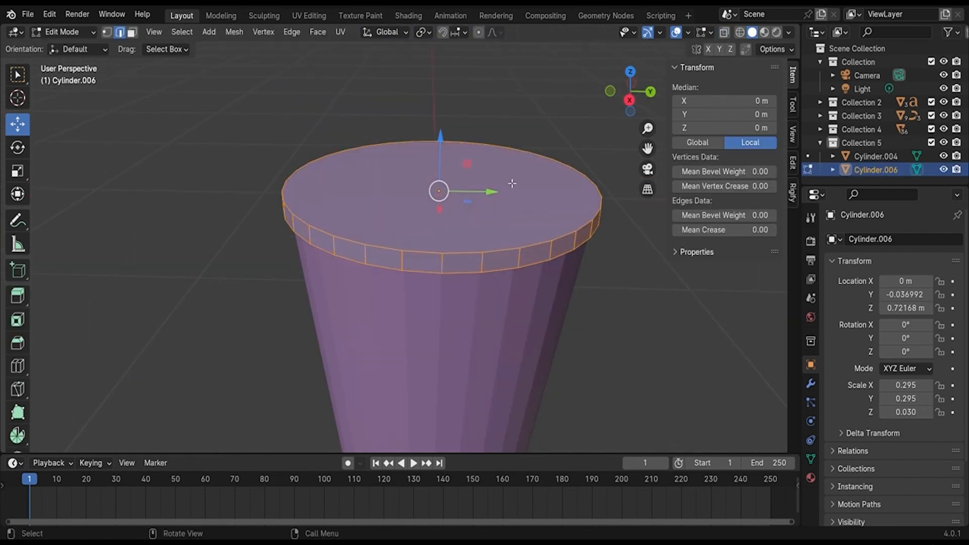
{"action": "left_click", "coordinate": [499, 195]}
{"action": "key", "text": "3"}
{"action": "left_click", "coordinate": [487, 200]}
{"action": "middle_click_drag", "start_coordinate": [543, 227], "coordinate": [495, 305]}
{"action": "key", "text": "i"}
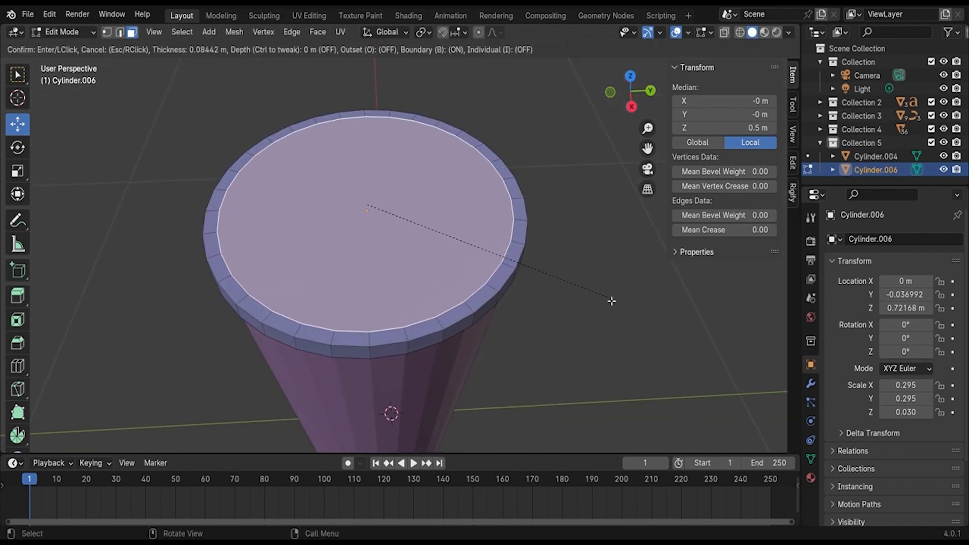
{"action": "left_click", "coordinate": [611, 302]}
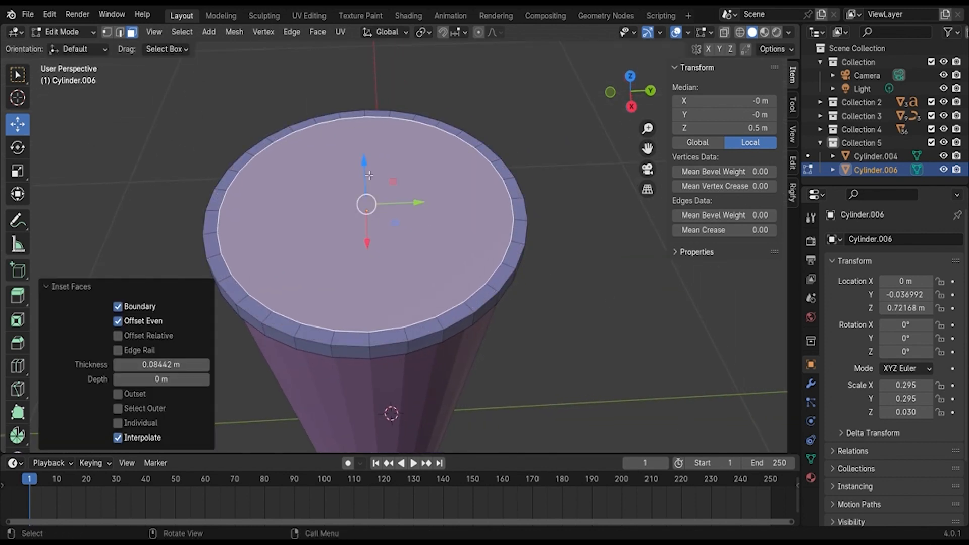
Sink the inset face about 0.005 m along Z and inset it again by about 0.02 m
{"action": "left_click_drag", "start_coordinate": [371, 176], "coordinate": [370, 185]}
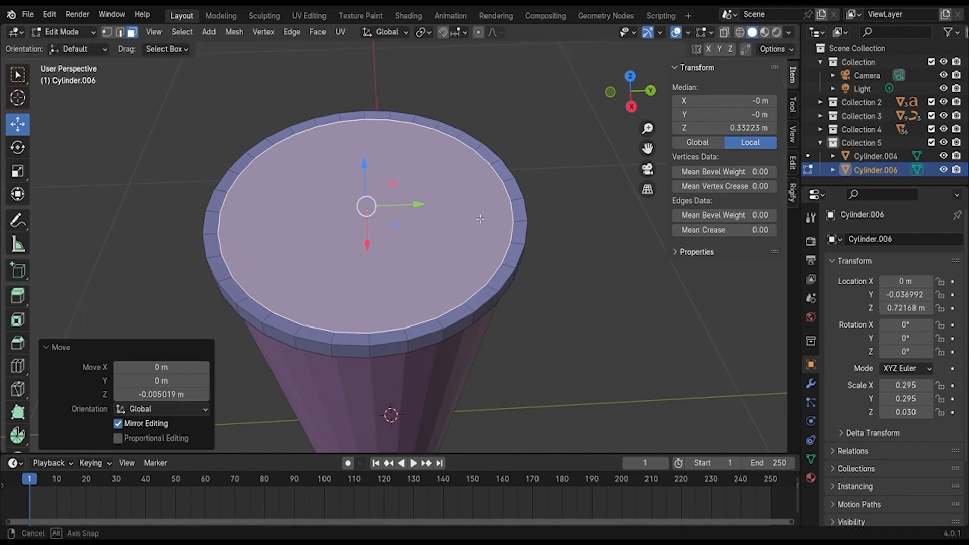
{"action": "middle_click_drag", "start_coordinate": [454, 227], "coordinate": [468, 178]}
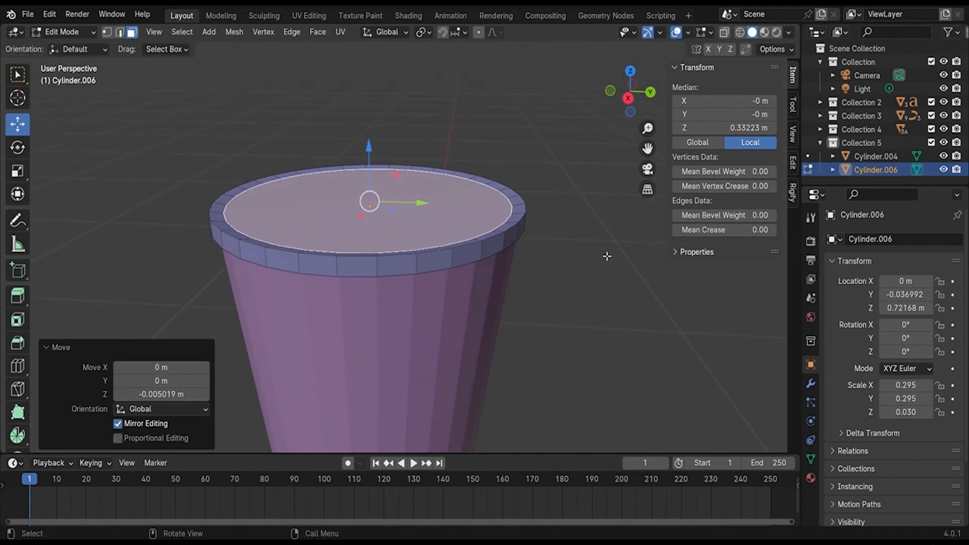
{"action": "key", "text": "i"}
{"action": "left_click", "coordinate": [456, 211]}
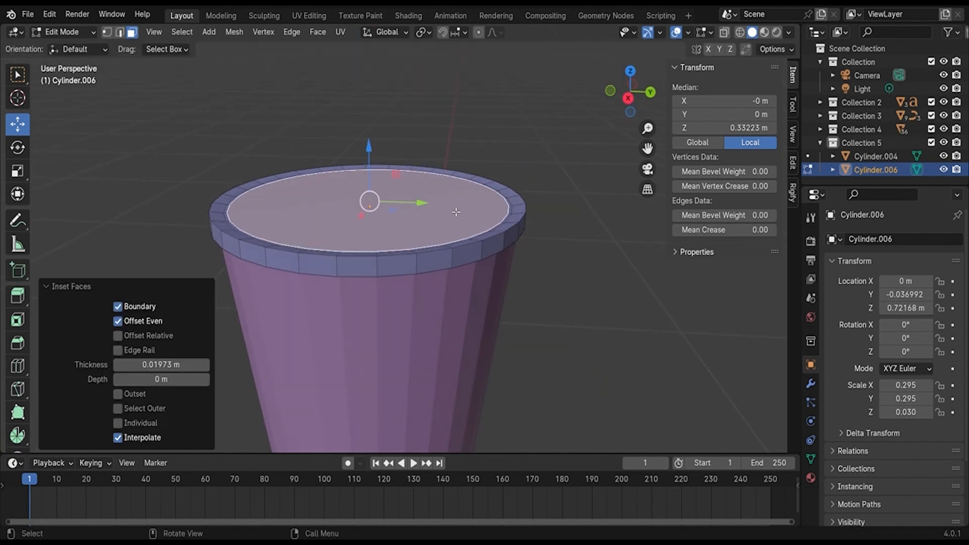
{"action": "scroll", "coordinate": [278, 215], "scroll_direction": "up", "scroll_amount": 3}
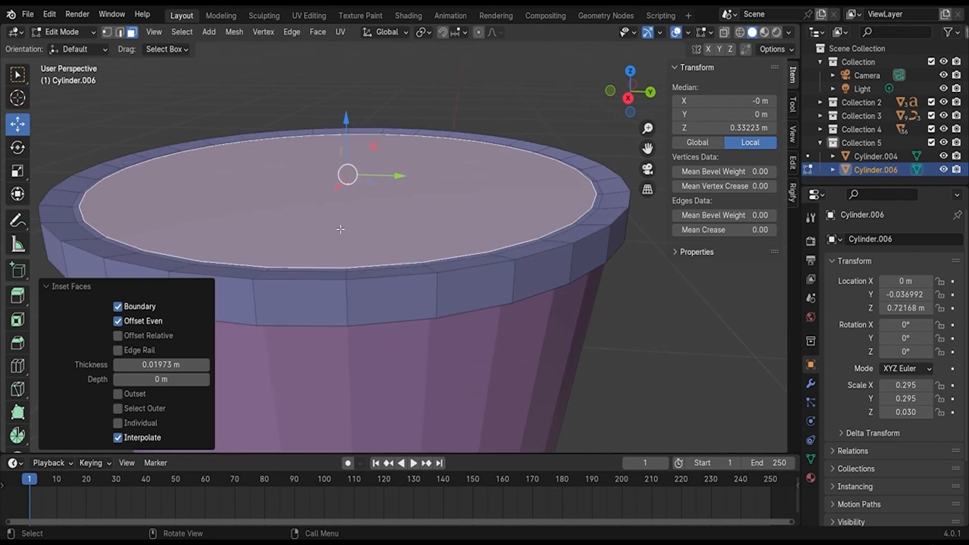
Select the narrow face ring inside the lid's rim and extrude it upward by about 0.005 m
{"action": "left_click", "coordinate": [442, 304]}
{"action": "left_click", "coordinate": [526, 281], "text": "alt+shift"}
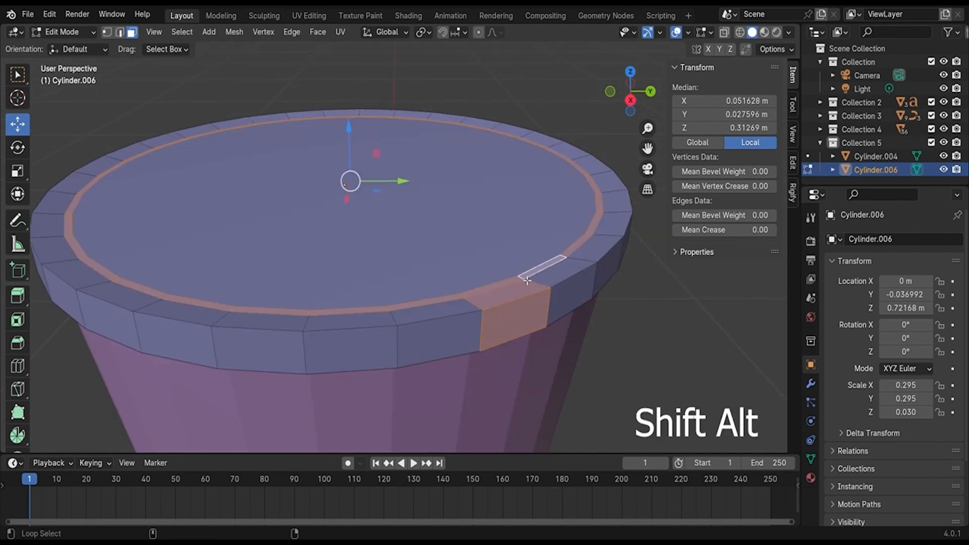
{"action": "left_click", "coordinate": [530, 317], "text": "alt+shift"}
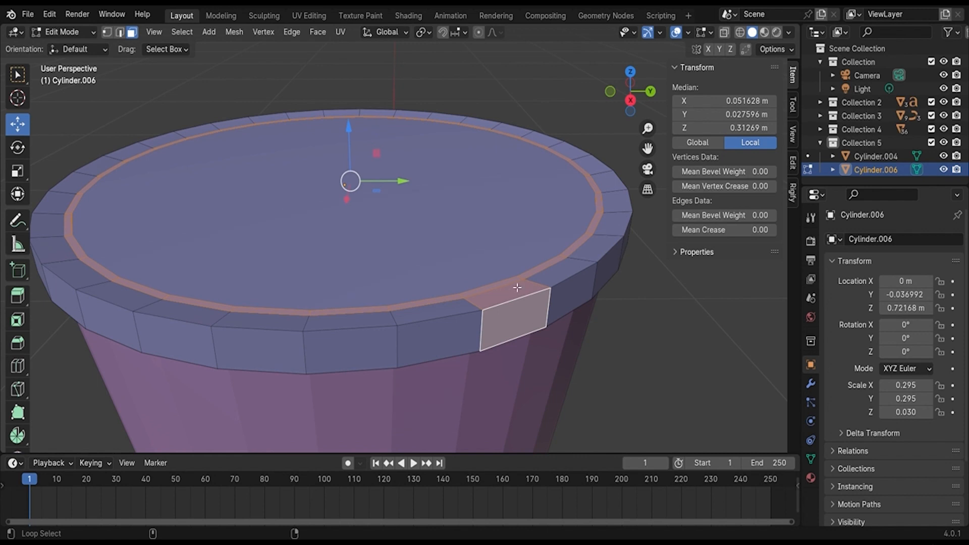
{"action": "left_click", "coordinate": [528, 295], "text": "shift"}
{"action": "middle_click_drag", "start_coordinate": [527, 295], "coordinate": [567, 289]}
{"action": "key", "text": "e"}
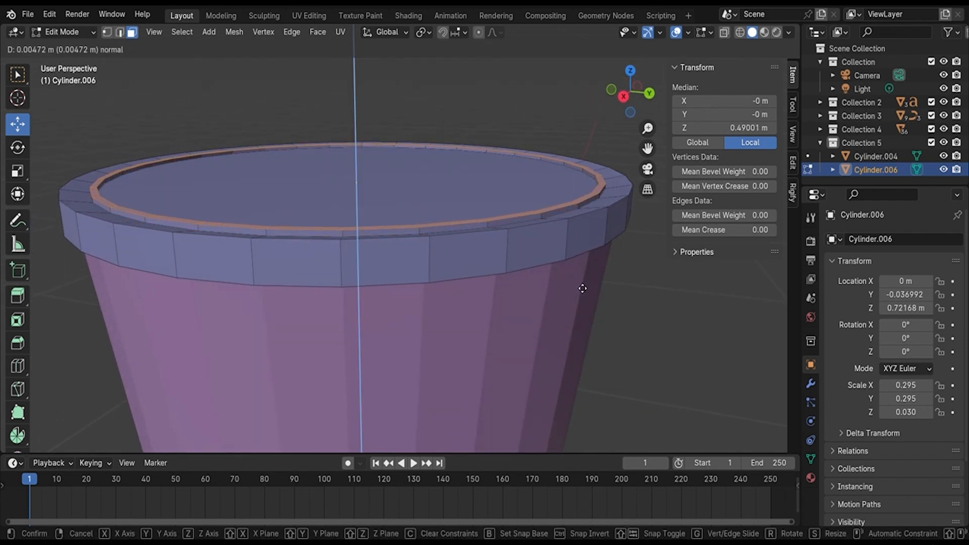
{"action": "left_click", "coordinate": [584, 286]}
{"action": "left_click", "coordinate": [664, 320]}
Inset the lid's central face by about 0.213 m and raise it to about 0.559 m in local Z
{"action": "left_click", "coordinate": [415, 199]}
{"action": "middle_click_drag", "start_coordinate": [515, 262], "coordinate": [530, 305]}
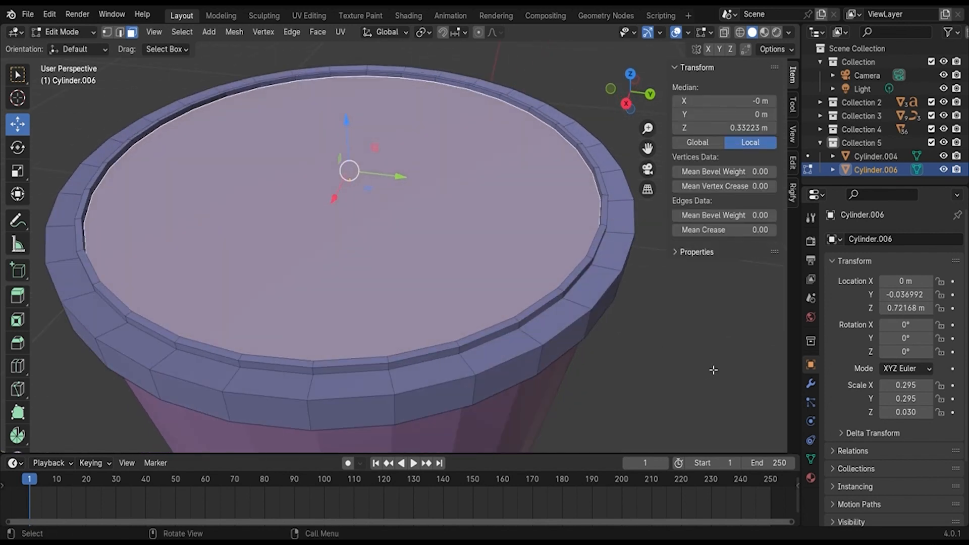
{"action": "key", "text": "i"}
{"action": "left_click", "coordinate": [665, 350]}
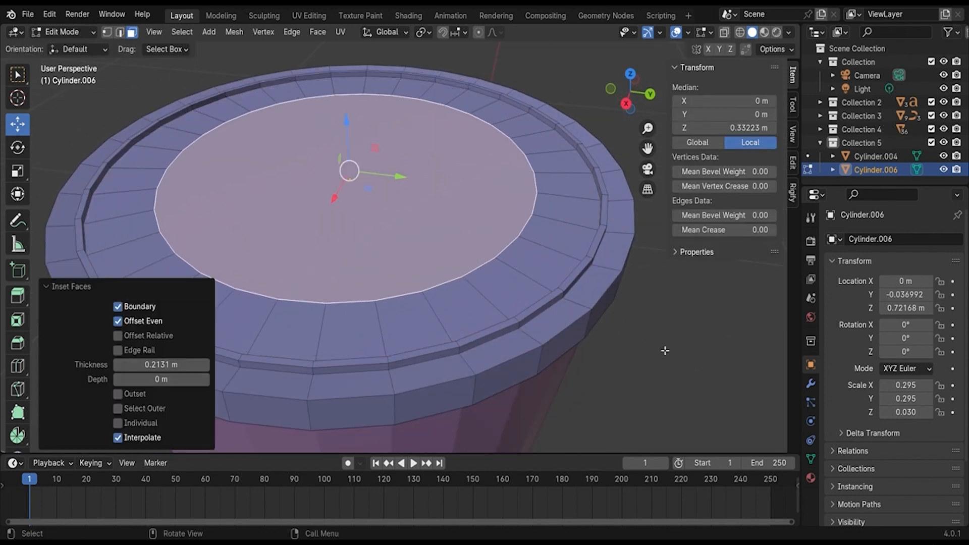
{"action": "left_click_drag", "start_coordinate": [349, 153], "coordinate": [353, 148]}
{"action": "middle_click_drag", "start_coordinate": [388, 206], "coordinate": [389, 156]}
{"action": "left_click_drag", "start_coordinate": [360, 130], "coordinate": [361, 125]}
{"action": "middle_click_drag", "start_coordinate": [486, 216], "coordinate": [647, 335]}
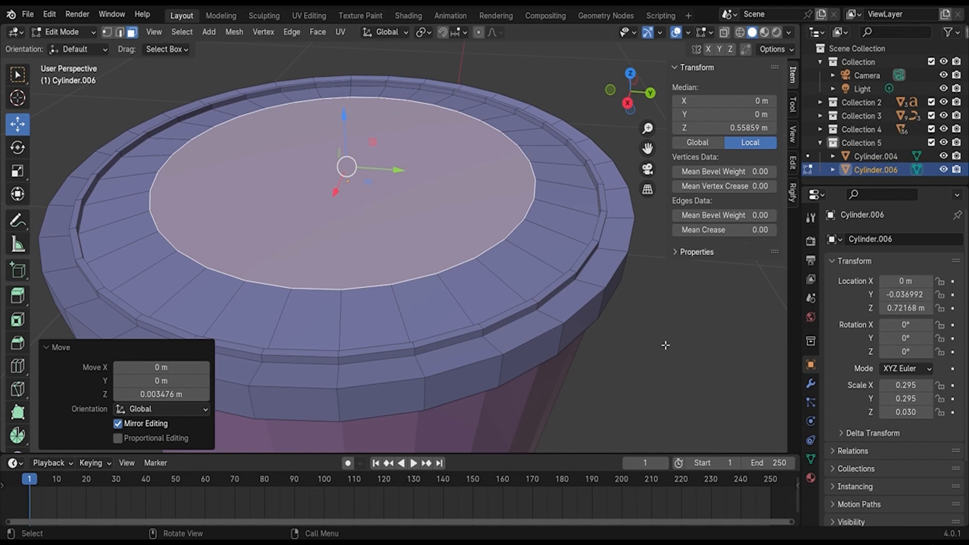
Inset the raised central face to a small circle, adding a second narrow inset about 0.04 m thick
{"action": "key", "text": "i"}
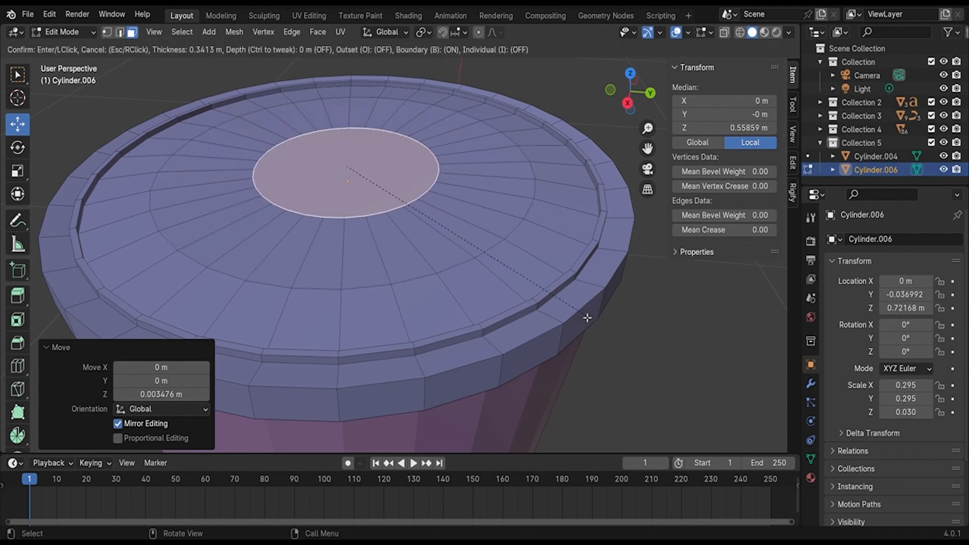
{"action": "left_click", "coordinate": [648, 332]}
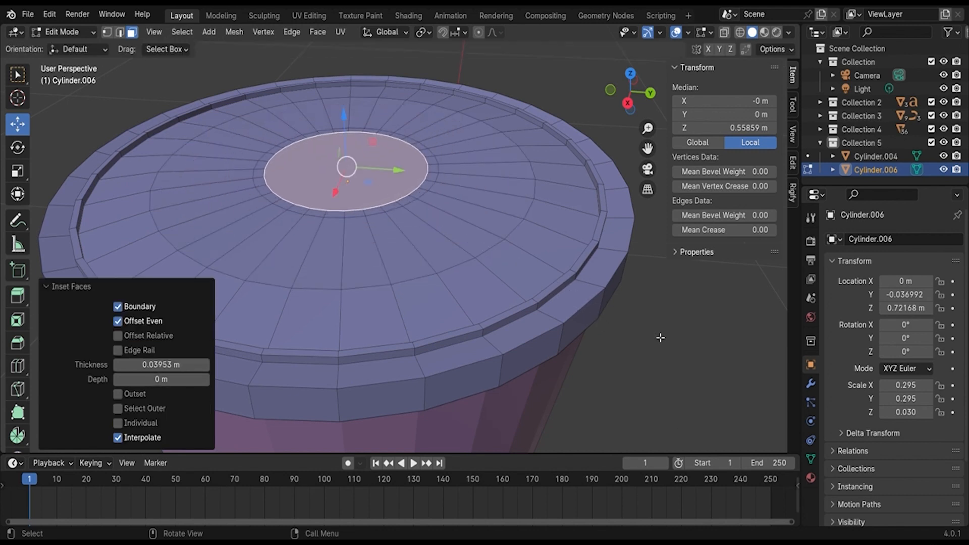
{"action": "middle_click_drag", "start_coordinate": [647, 332], "coordinate": [646, 332]}
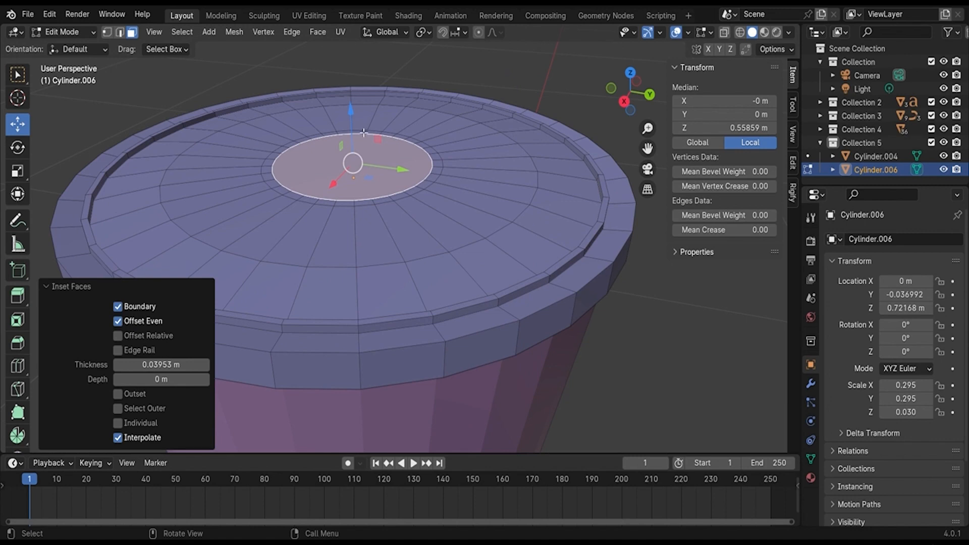
Extrude the lid's small central face downward by about 0.022 m to form a recessed hole
{"action": "key", "text": "e"}
{"action": "left_click", "coordinate": [365, 153]}
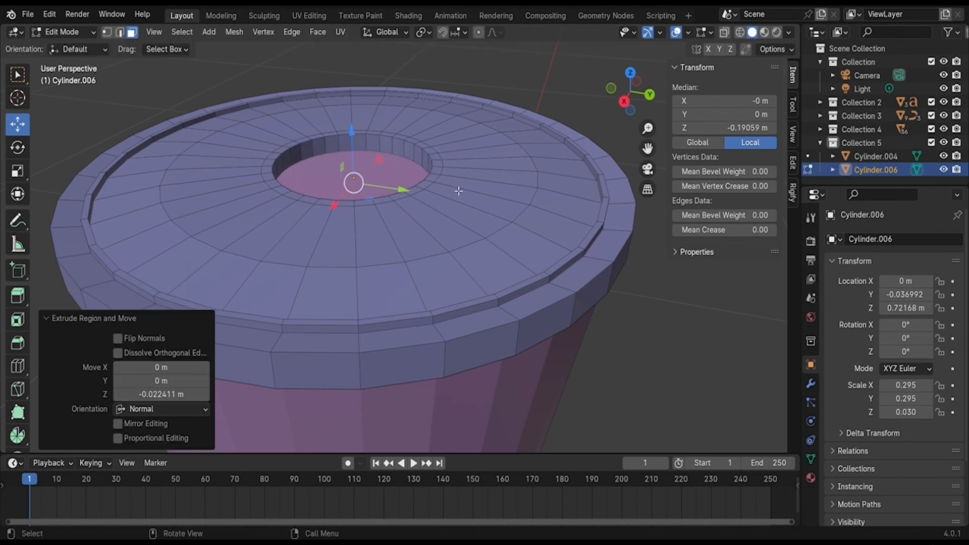
{"action": "left_click", "coordinate": [459, 191]}
{"action": "scroll", "coordinate": [441, 184], "scroll_direction": "up", "scroll_amount": 3}
{"action": "left_click", "coordinate": [444, 142], "text": "alt"}
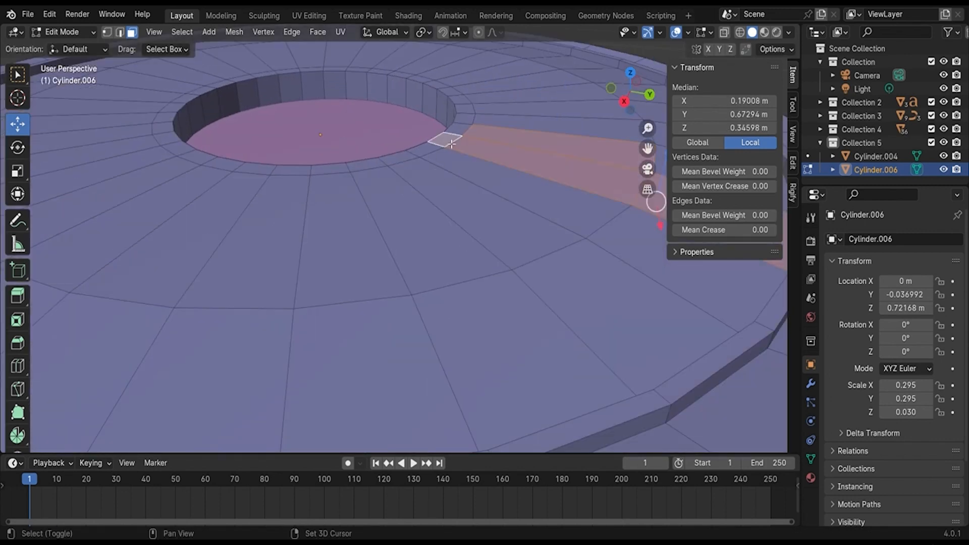
{"action": "left_click", "coordinate": [462, 130], "text": "alt+shift"}
{"action": "left_click", "coordinate": [467, 140], "text": "alt+shift"}
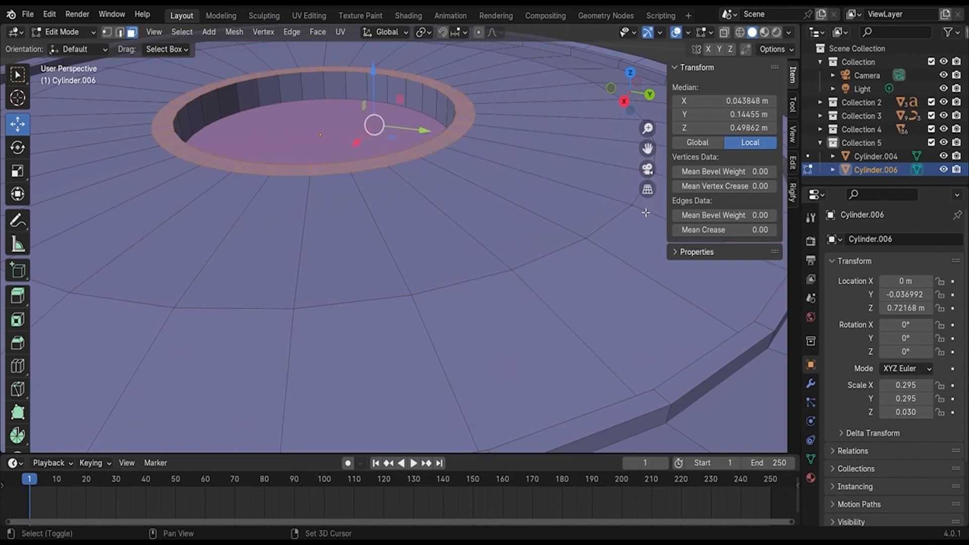
{"action": "scroll", "coordinate": [574, 210], "scroll_direction": "down", "scroll_amount": 6}
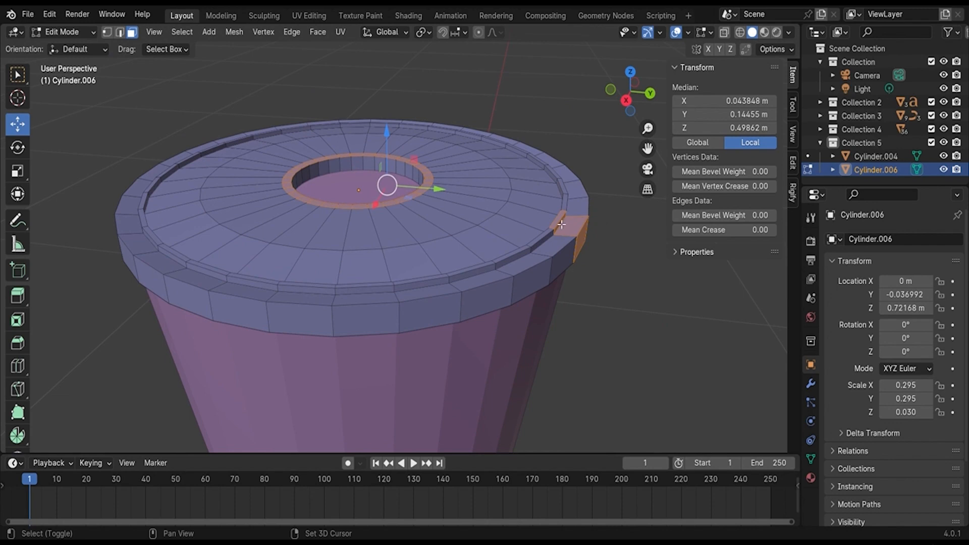
{"action": "left_click", "coordinate": [624, 252]}
Select only the narrow face ring around the lid's central hole, extrude it slightly upward, and return to Object Mode
{"action": "scroll", "coordinate": [457, 167], "scroll_direction": "up", "scroll_amount": 5}
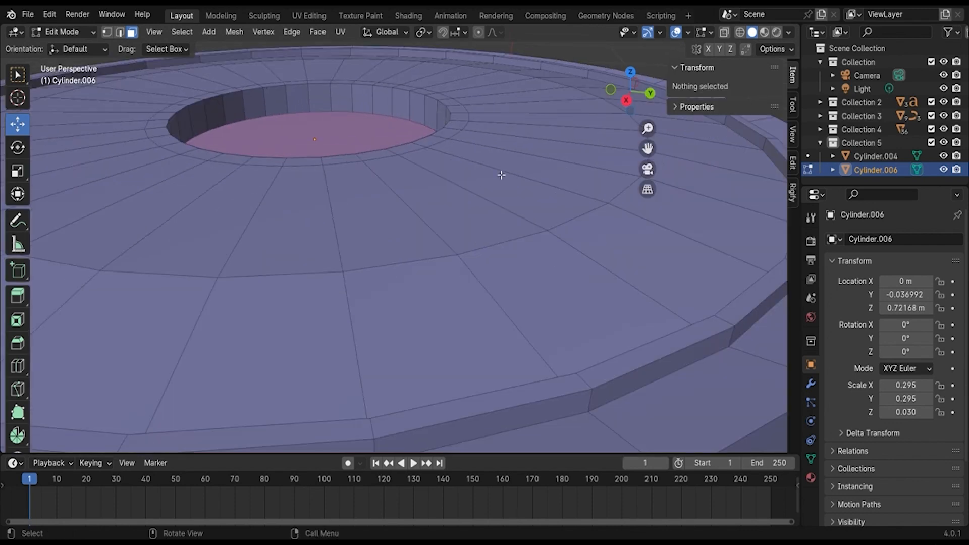
{"action": "left_click", "coordinate": [436, 158], "text": "alt"}
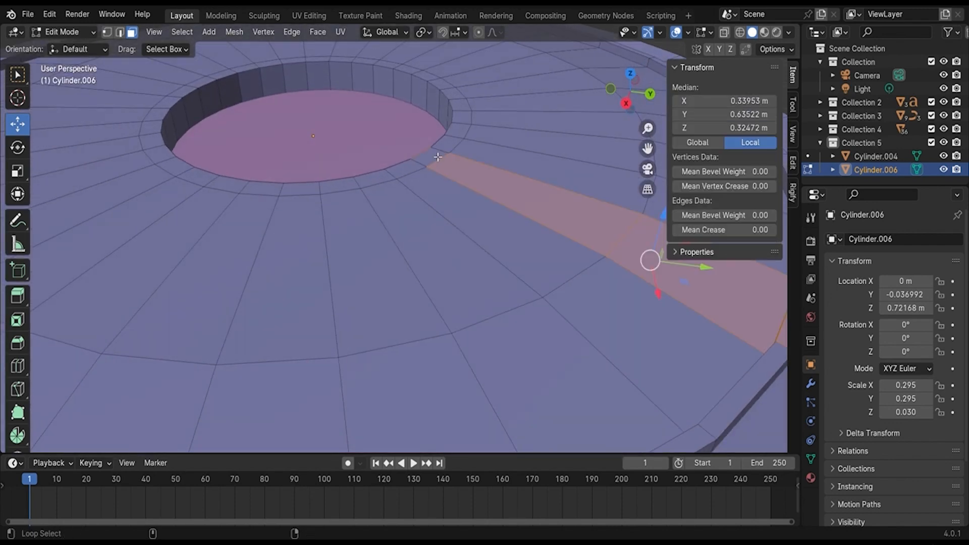
{"action": "left_click", "coordinate": [437, 157], "text": "alt+shift"}
{"action": "scroll", "coordinate": [613, 246], "scroll_direction": "down", "scroll_amount": 5}
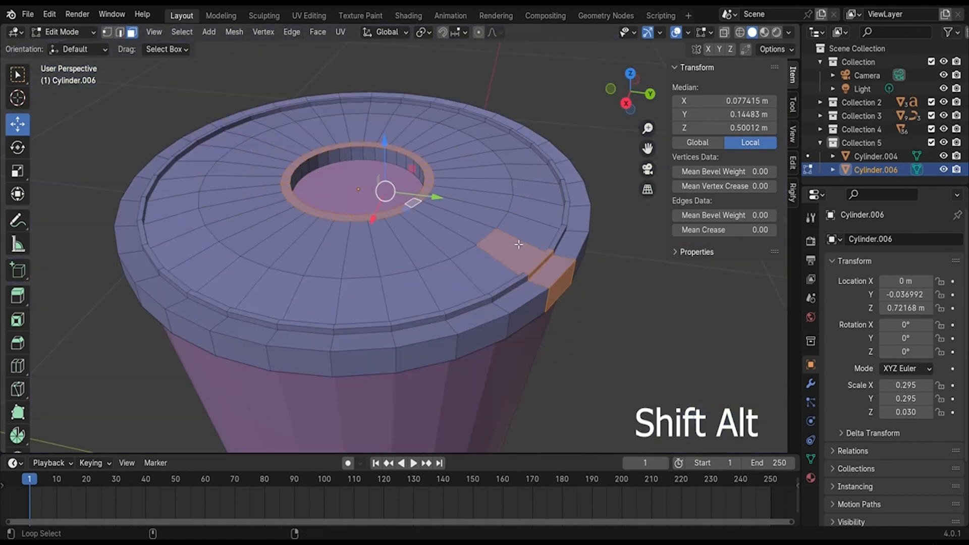
{"action": "left_click", "coordinate": [547, 264], "text": "alt+shift"}
{"action": "scroll", "coordinate": [496, 245], "scroll_direction": "up", "scroll_amount": 4}
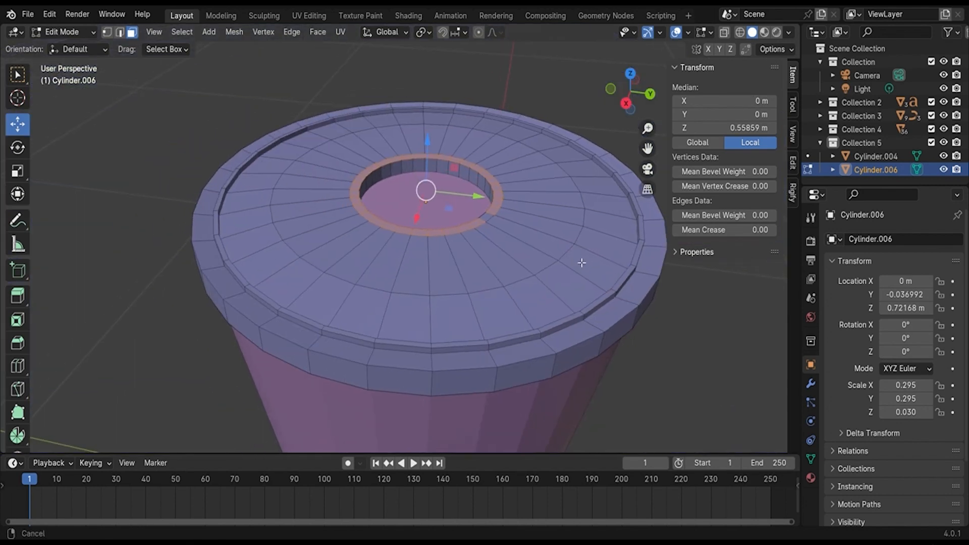
{"action": "middle_click_drag", "start_coordinate": [565, 203], "coordinate": [573, 192]}
{"action": "key", "text": "e"}
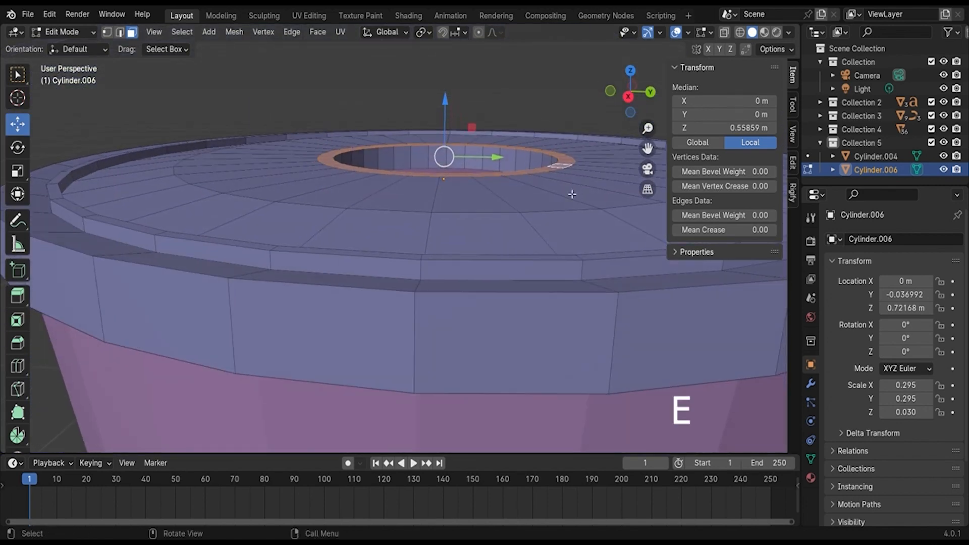
{"action": "left_click", "coordinate": [573, 186]}
{"action": "key", "text": "Tab"}
{"action": "scroll", "coordinate": [555, 227], "scroll_direction": "down", "scroll_amount": 4}
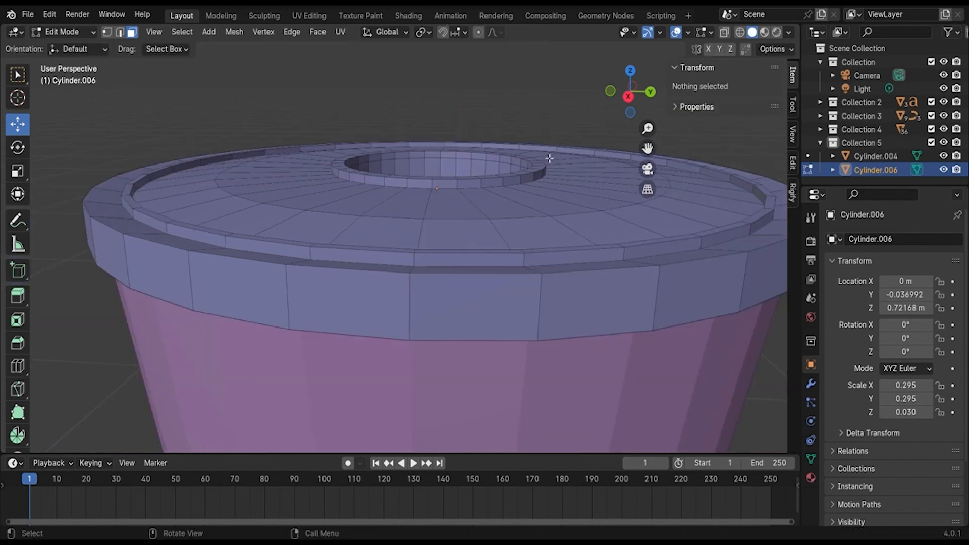
{"action": "left_click", "coordinate": [553, 234]}
{"action": "scroll", "coordinate": [531, 239], "scroll_direction": "down", "scroll_amount": 3}
{"action": "left_click", "coordinate": [561, 270]}
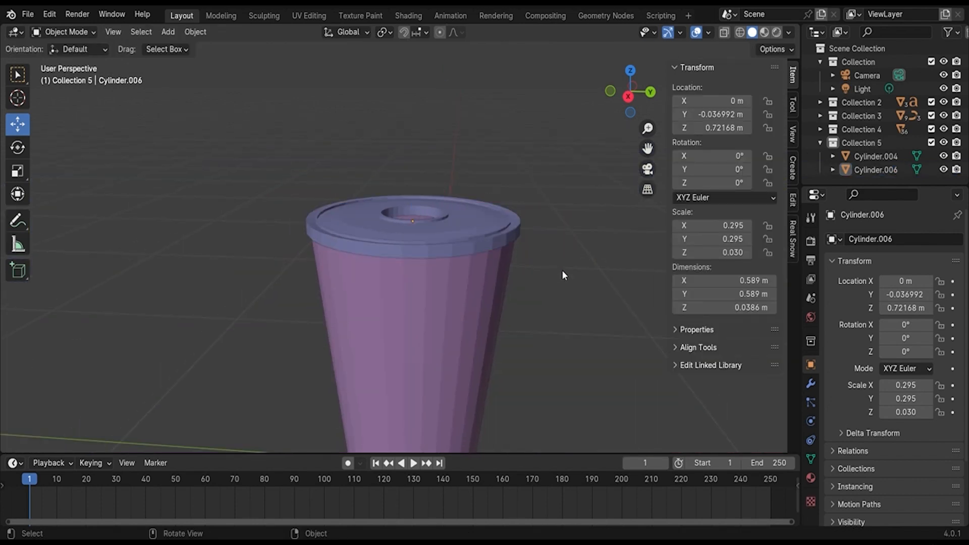
Add Bevel and Subdivision Surface modifiers to the cup body
{"action": "left_click", "coordinate": [448, 270]}
{"action": "left_click", "coordinate": [811, 384]}
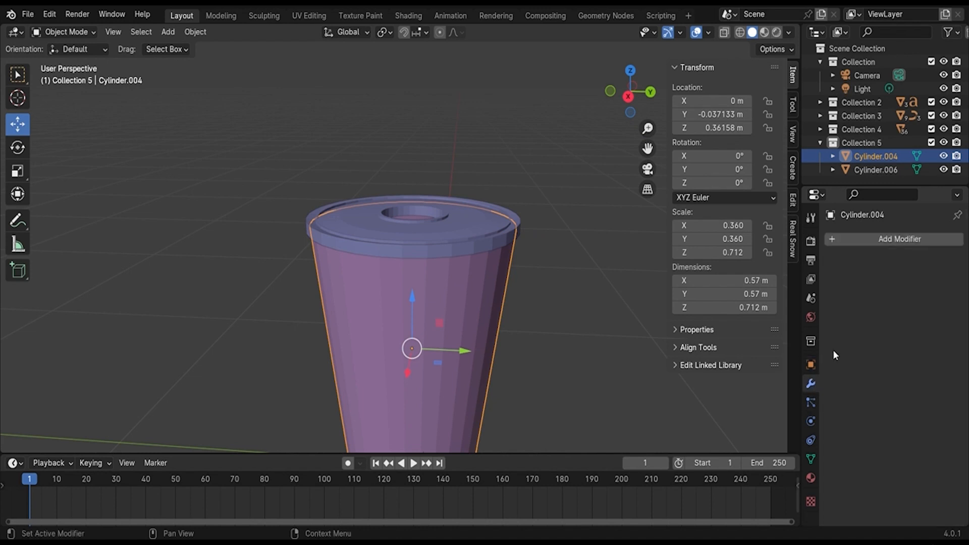
{"action": "left_click", "coordinate": [875, 243]}
{"action": "mouse_move", "coordinate": [850, 244]}
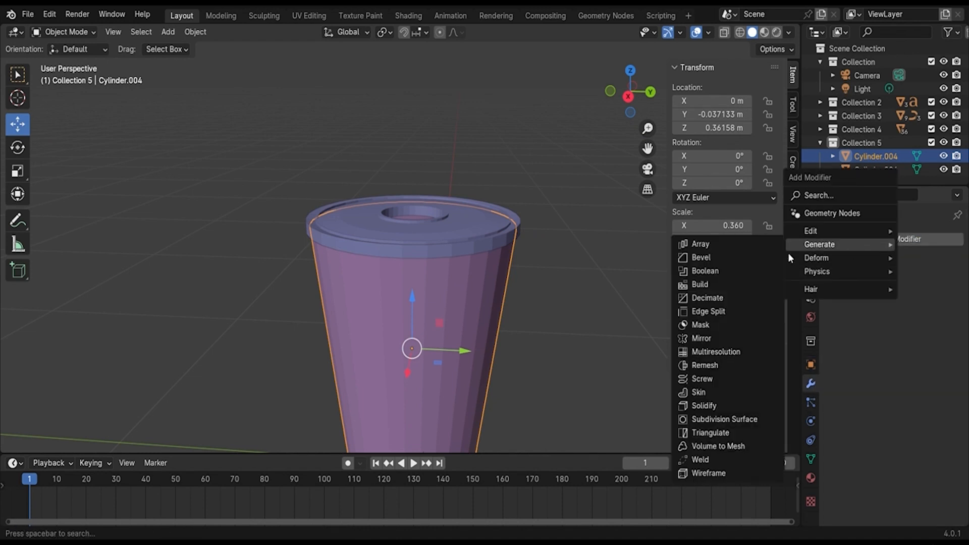
{"action": "left_click", "coordinate": [766, 254]}
{"action": "left_click", "coordinate": [879, 240]}
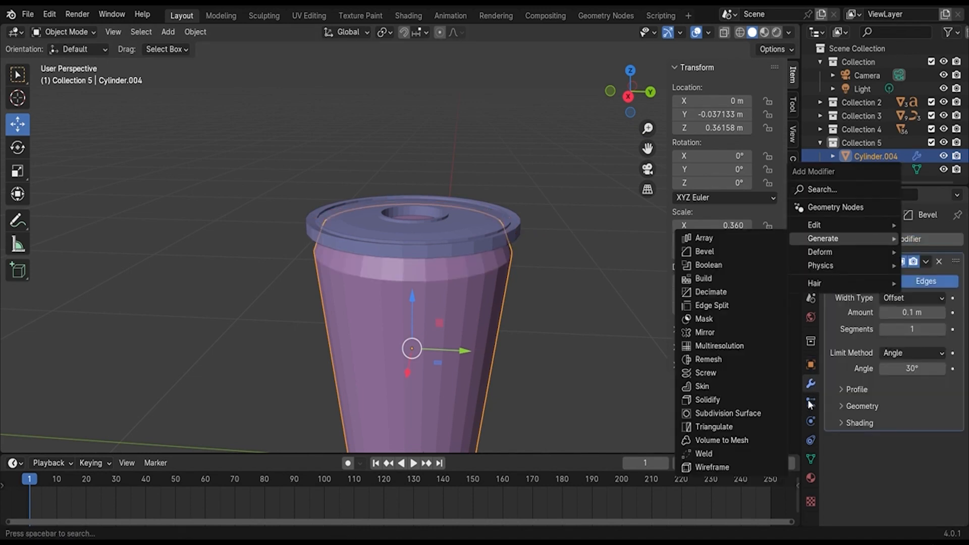
{"action": "left_click", "coordinate": [758, 415]}
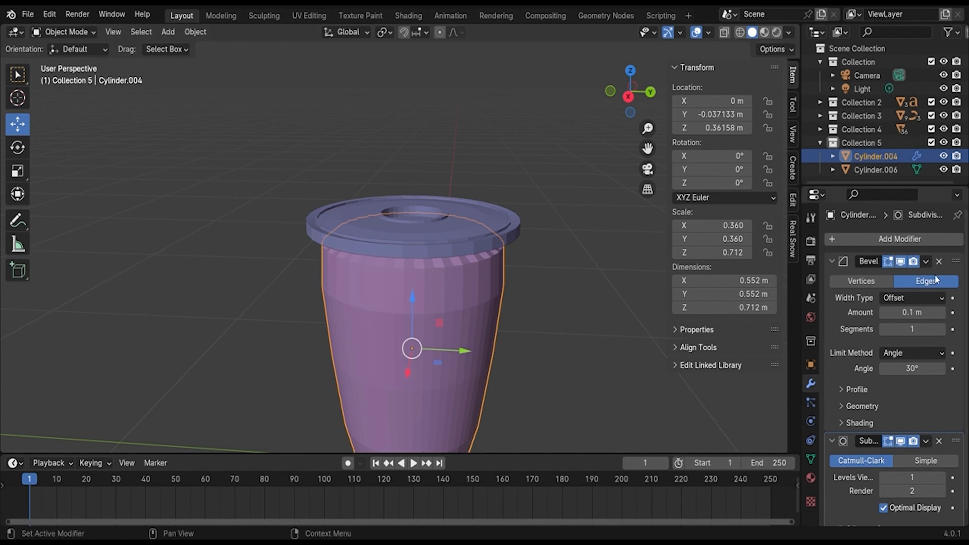
Set the cup's bevel amount to 0.12 m with 3 segments and its viewport subdivision level to 2
{"action": "left_click", "coordinate": [942, 313]}
{"action": "left_click", "coordinate": [938, 329]}
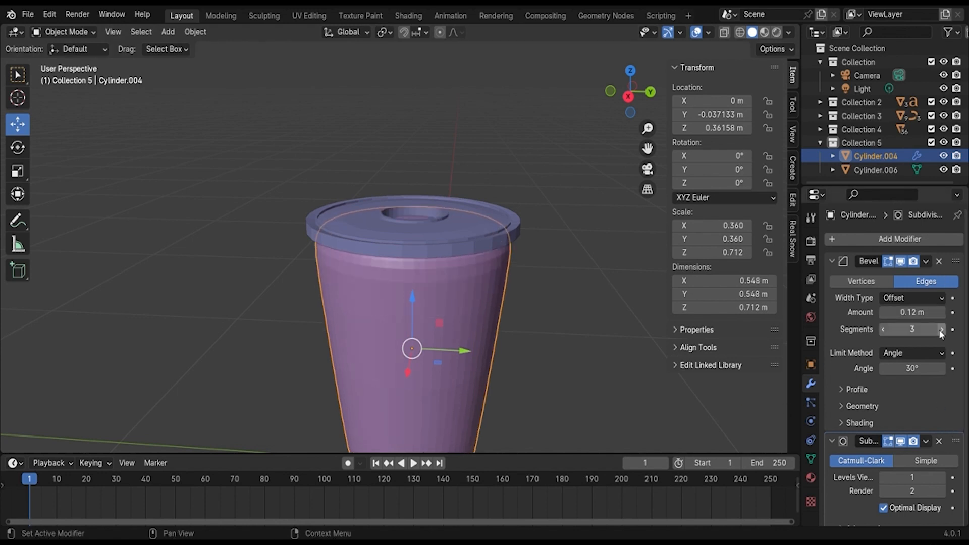
{"action": "left_click", "coordinate": [939, 329]}
{"action": "middle_click_drag", "start_coordinate": [579, 334], "coordinate": [572, 290]}
{"action": "scroll", "coordinate": [553, 337], "scroll_direction": "down", "scroll_amount": 3}
{"action": "scroll", "coordinate": [553, 339], "scroll_direction": "up", "scroll_amount": 2}
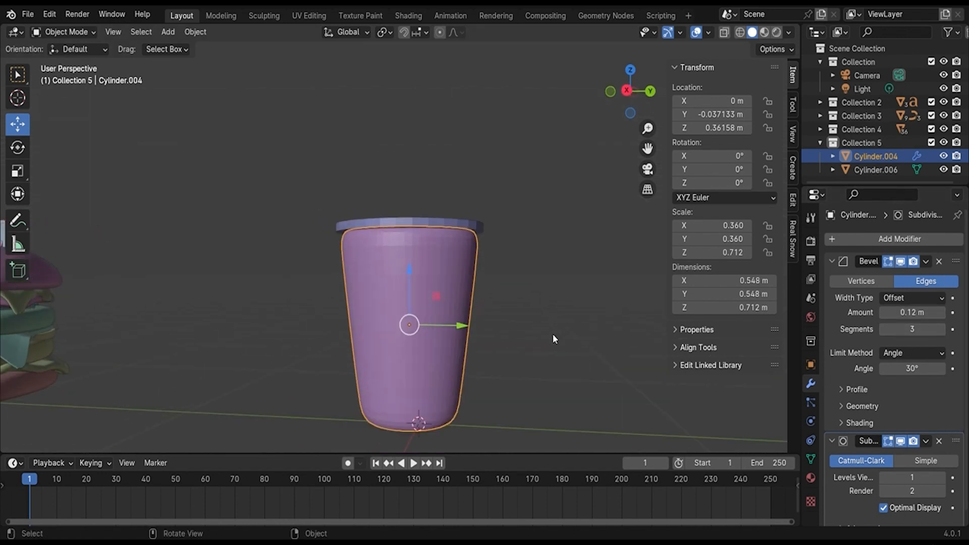
{"action": "left_click", "coordinate": [942, 478]}
Add a horizontal loop cut to the cup body and slide it up close to the top rim
{"action": "key", "text": "Tab"}
{"action": "scroll", "coordinate": [475, 351], "scroll_direction": "up", "scroll_amount": 3}
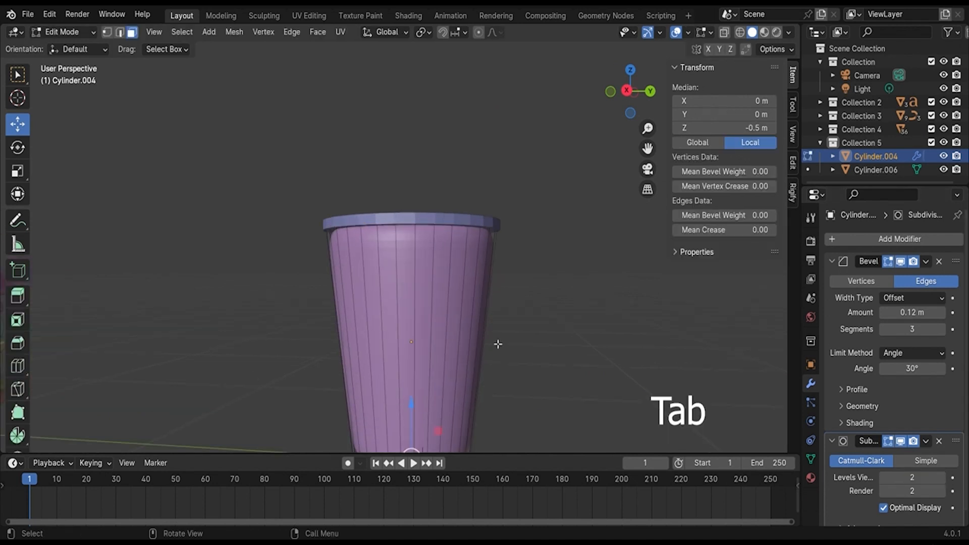
{"action": "key", "text": "ctrl+r"}
{"action": "left_click", "coordinate": [506, 309]}
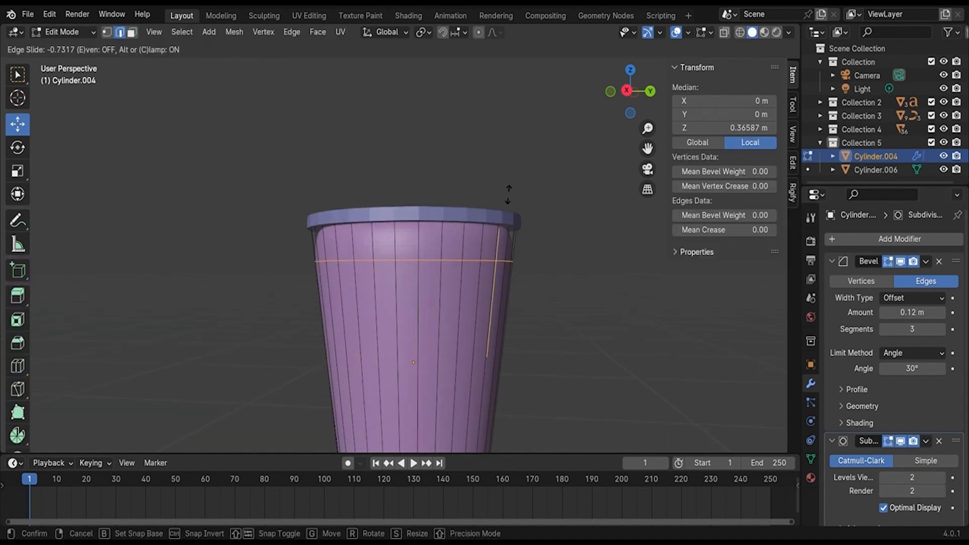
{"action": "left_click", "coordinate": [500, 163]}
{"action": "left_click", "coordinate": [616, 340]}
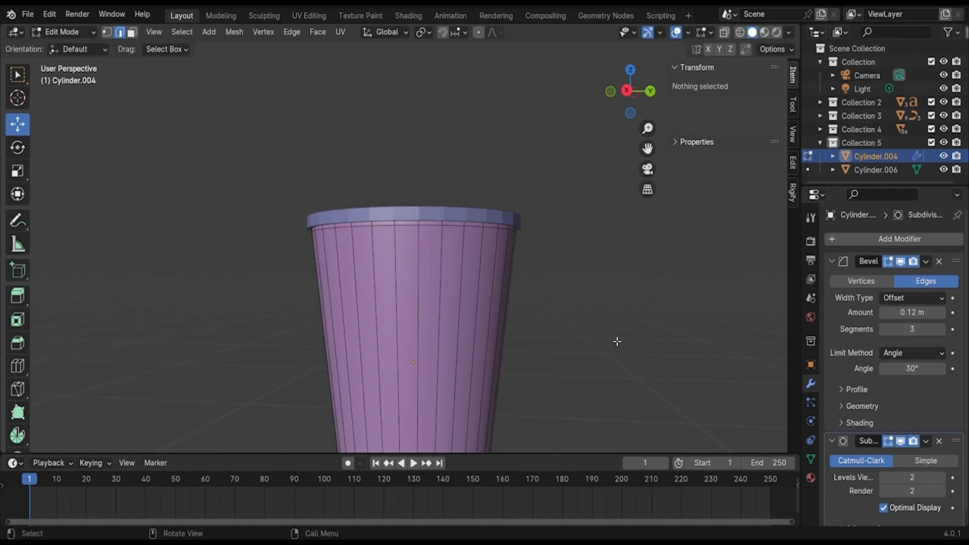
{"action": "middle_click_drag", "start_coordinate": [616, 340], "coordinate": [480, 358]}
{"action": "scroll", "coordinate": [541, 356], "scroll_direction": "down", "scroll_amount": 3}
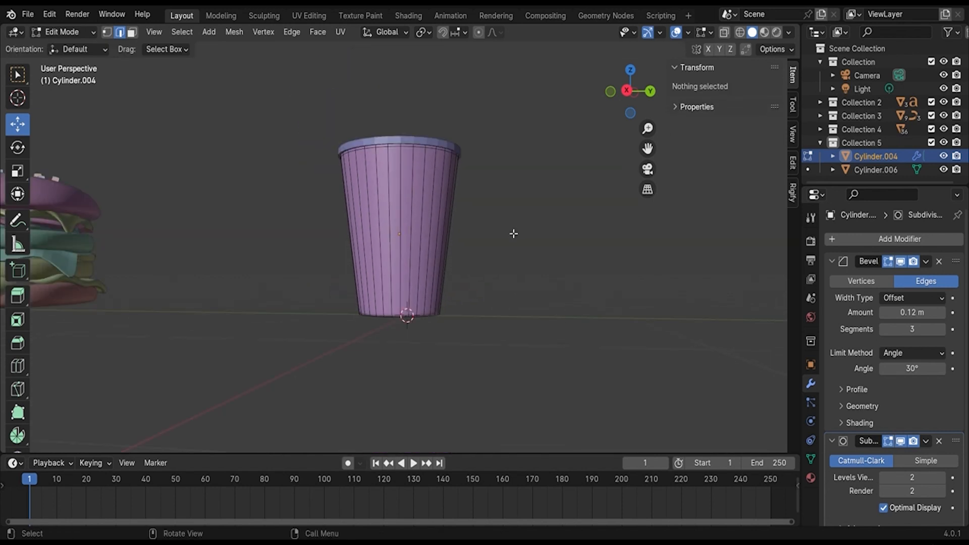
{"action": "key", "text": "Tab"}
Add Bevel and Subdivision Surface modifiers to the cup lid
{"action": "middle_click_drag", "start_coordinate": [513, 232], "coordinate": [515, 325]}
{"action": "left_click", "coordinate": [440, 204]}
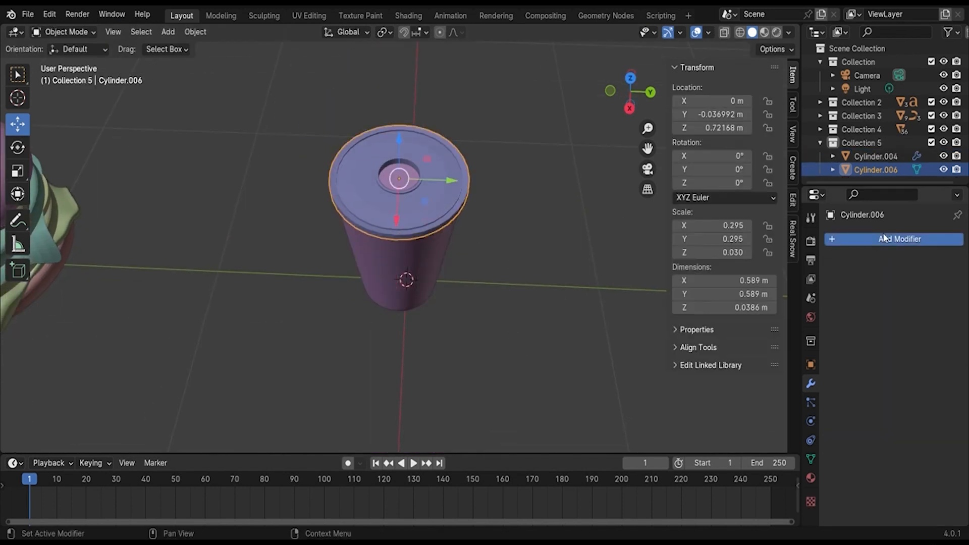
{"action": "left_click", "coordinate": [834, 239]}
{"action": "mouse_move", "coordinate": [833, 235]}
{"action": "left_click", "coordinate": [722, 247]}
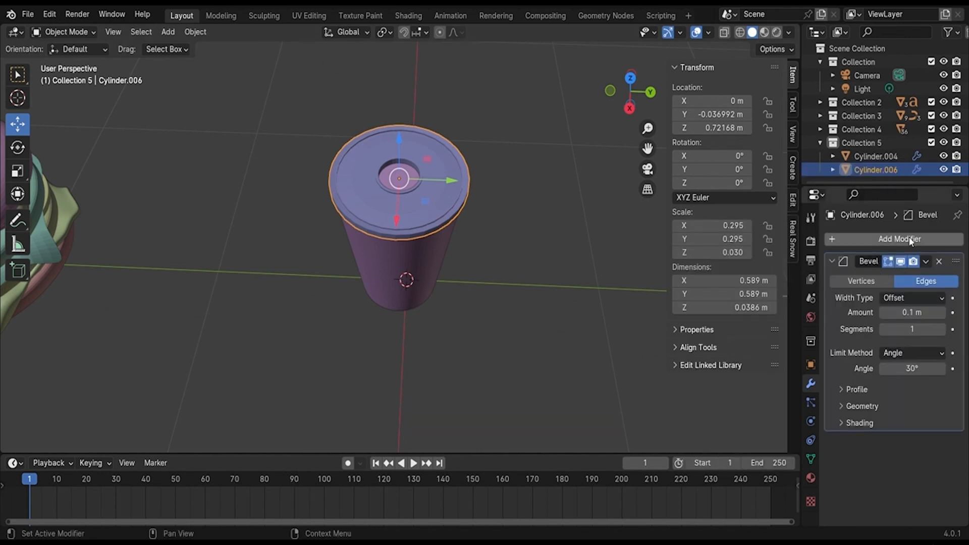
{"action": "left_click", "coordinate": [868, 239]}
{"action": "mouse_move", "coordinate": [878, 236]}
{"action": "left_click", "coordinate": [782, 411]}
Set the lid's bevel amount to 0.2 m with 2 segments and its viewport subdivision level to 2
{"action": "middle_click_drag", "start_coordinate": [600, 383], "coordinate": [637, 317]}
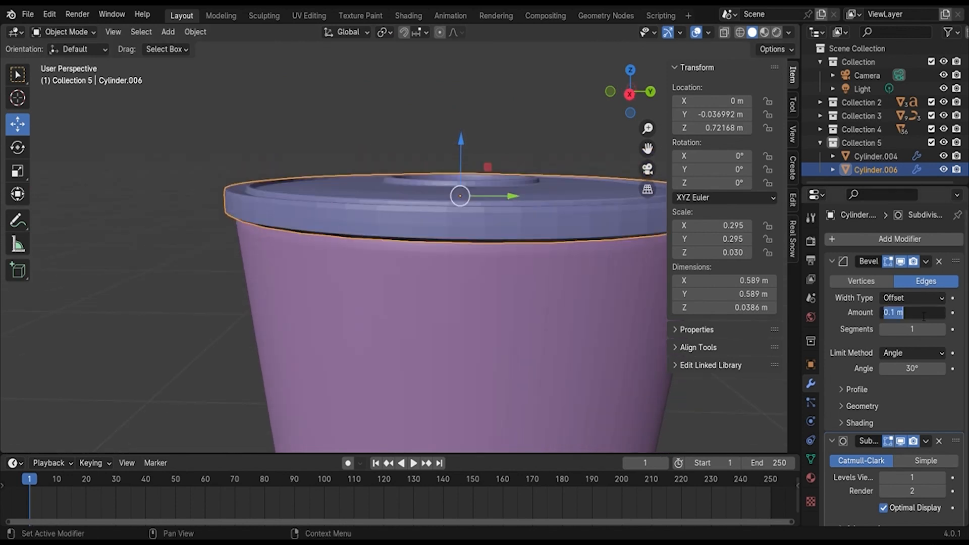
{"action": "key", "text": "Return"}
{"action": "left_click", "coordinate": [941, 329]}
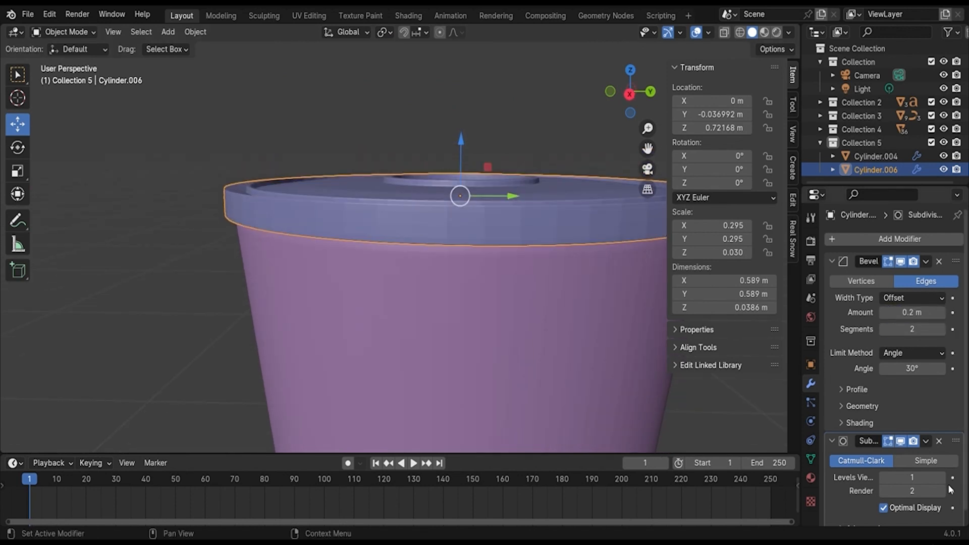
{"action": "left_click", "coordinate": [942, 477]}
{"action": "scroll", "coordinate": [561, 360], "scroll_direction": "down", "scroll_amount": 3}
{"action": "left_click", "coordinate": [617, 286]}
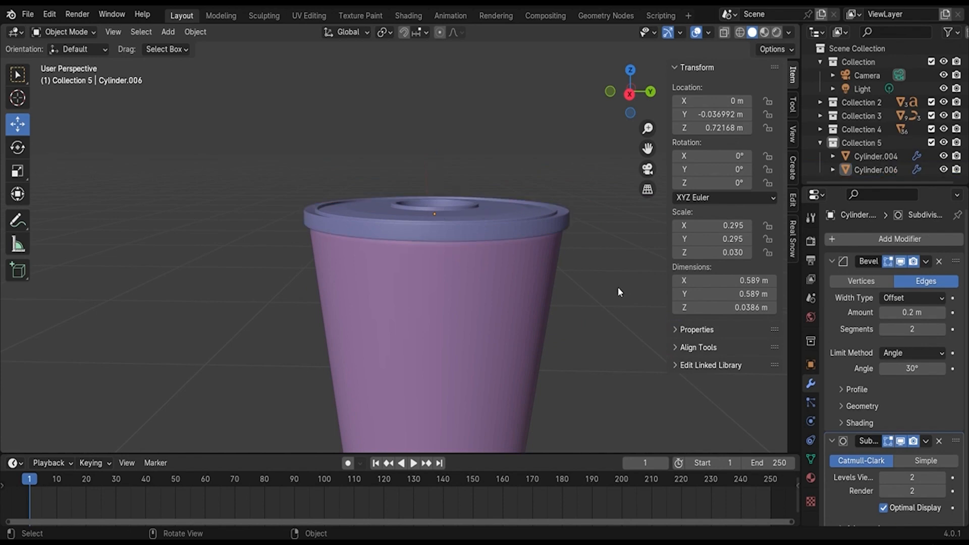
Save the Hamburger Set.blend file
{"action": "middle_click_drag", "start_coordinate": [617, 287], "coordinate": [550, 350]}
{"action": "scroll", "coordinate": [551, 351], "scroll_direction": "up", "scroll_amount": 3}
{"action": "key", "text": "ctrl+s"}
{"action": "scroll", "coordinate": [546, 354], "scroll_direction": "down", "scroll_amount": 2}
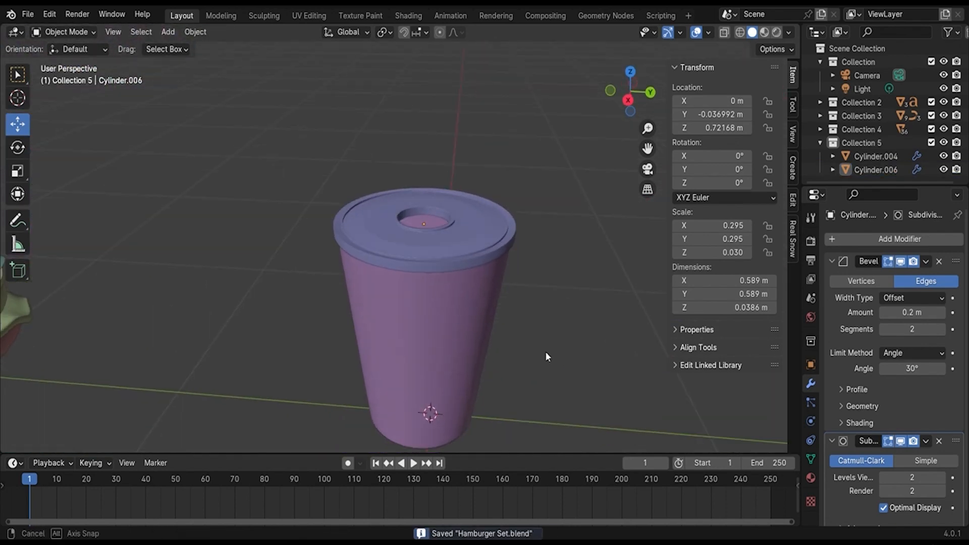
Delete the unneeded object, then add a mesh cylinder and scale it down to about 0.234 m in diameter
{"action": "key", "text": "Delete"}
{"action": "scroll", "coordinate": [446, 210], "scroll_direction": "up", "scroll_amount": 5}
{"action": "scroll", "coordinate": [446, 210], "scroll_direction": "down", "scroll_amount": 1}
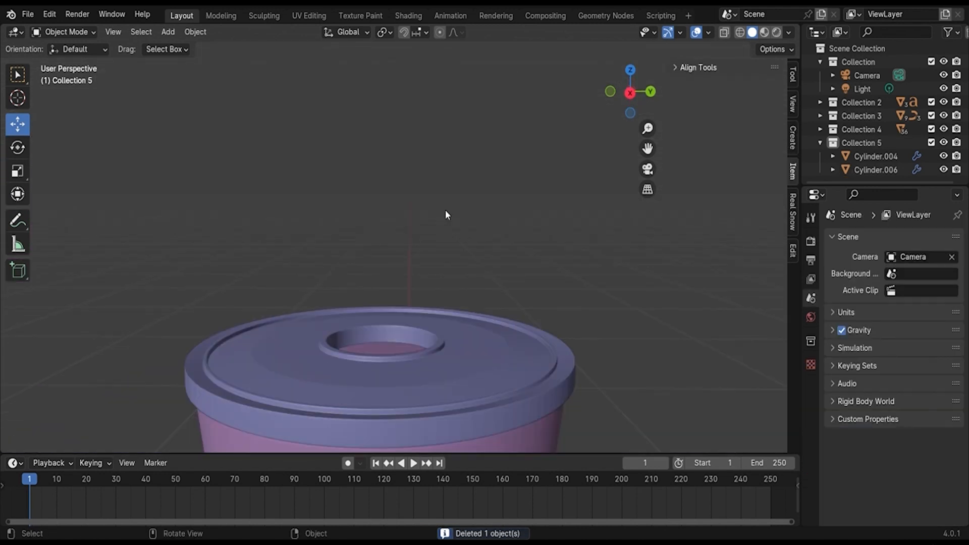
{"action": "key", "text": "shift+a"}
{"action": "mouse_move", "coordinate": [446, 210]}
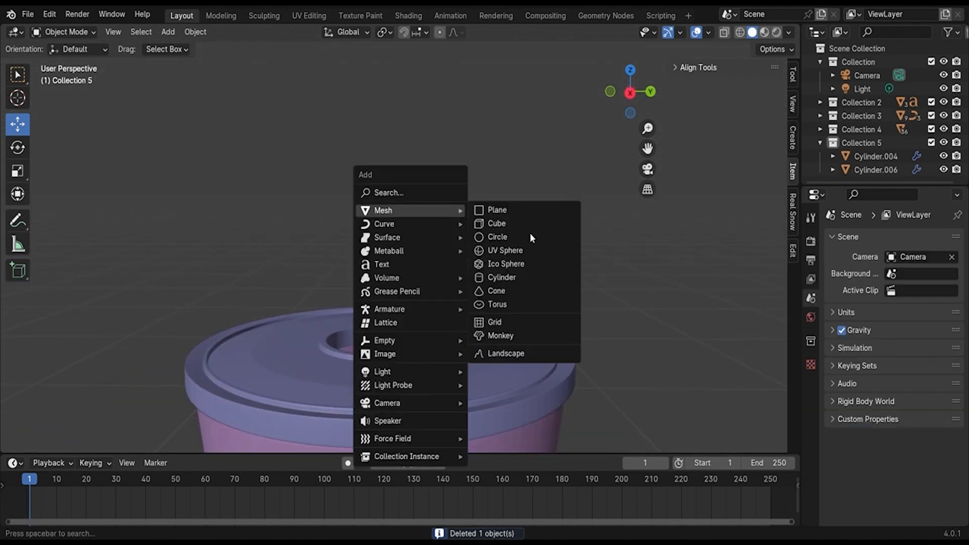
{"action": "left_click", "coordinate": [522, 274]}
{"action": "key", "text": "s"}
{"action": "left_click", "coordinate": [441, 411]}
{"action": "scroll", "coordinate": [490, 410], "scroll_direction": "down", "scroll_amount": 4}
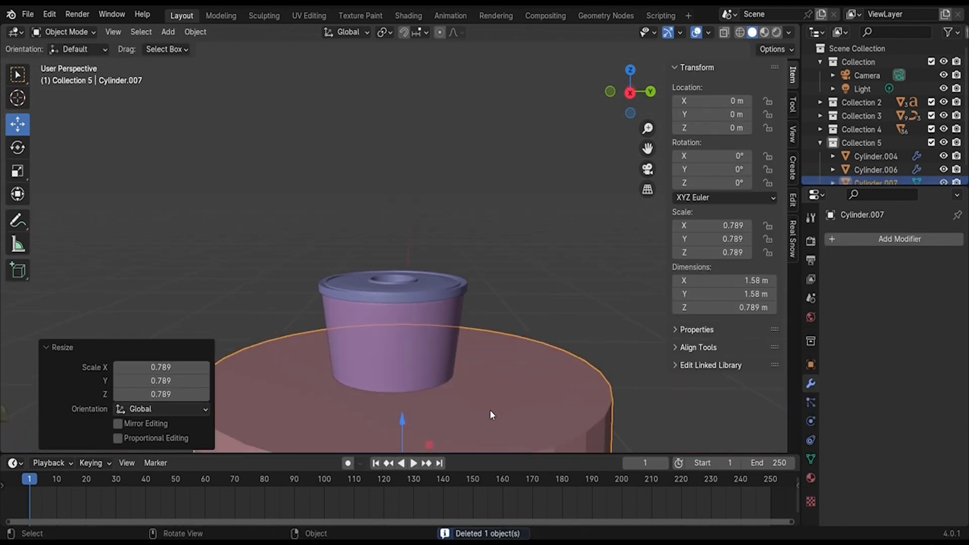
{"action": "key", "text": "s"}
{"action": "left_click", "coordinate": [383, 369]}
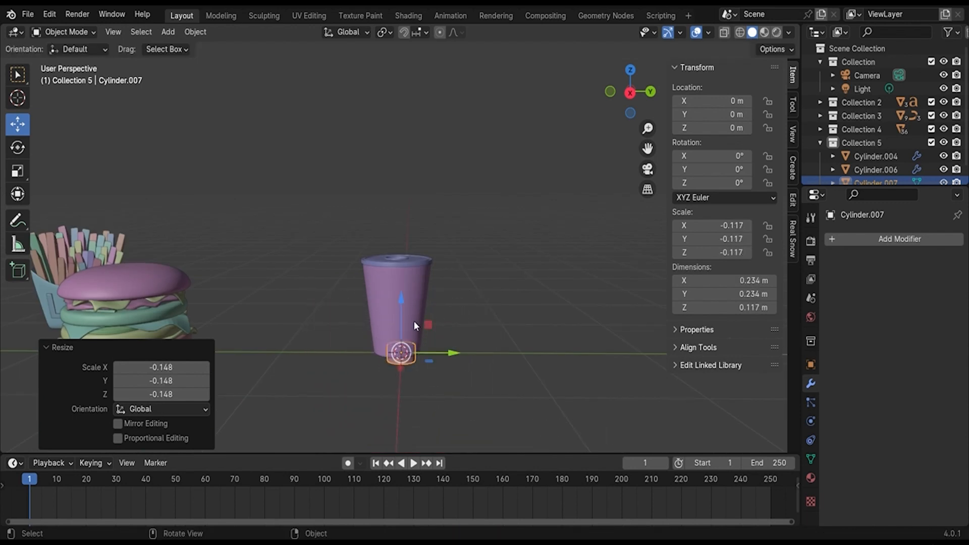
Raise the cylinder about 0.836 m along Z above the lid and shrink it to about 0.069 m in diameter
{"action": "key", "text": "g"}
{"action": "key", "text": "z"}
{"action": "left_click", "coordinate": [396, 222]}
{"action": "scroll", "coordinate": [429, 234], "scroll_direction": "up", "scroll_amount": 3}
{"action": "key", "text": "s"}
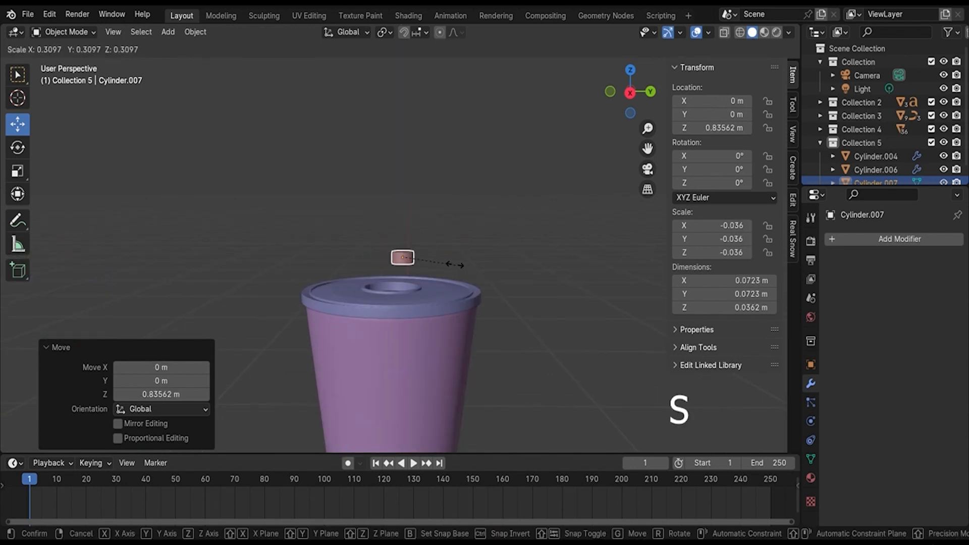
{"action": "left_click", "coordinate": [452, 263]}
Move the cylinder along Y to about -0.034 m so it is centered over the lid's hole
{"action": "scroll", "coordinate": [481, 232], "scroll_direction": "up", "scroll_amount": 3}
{"action": "middle_click_drag", "start_coordinate": [482, 233], "coordinate": [429, 278]}
{"action": "key", "text": "g"}
{"action": "key", "text": "y"}
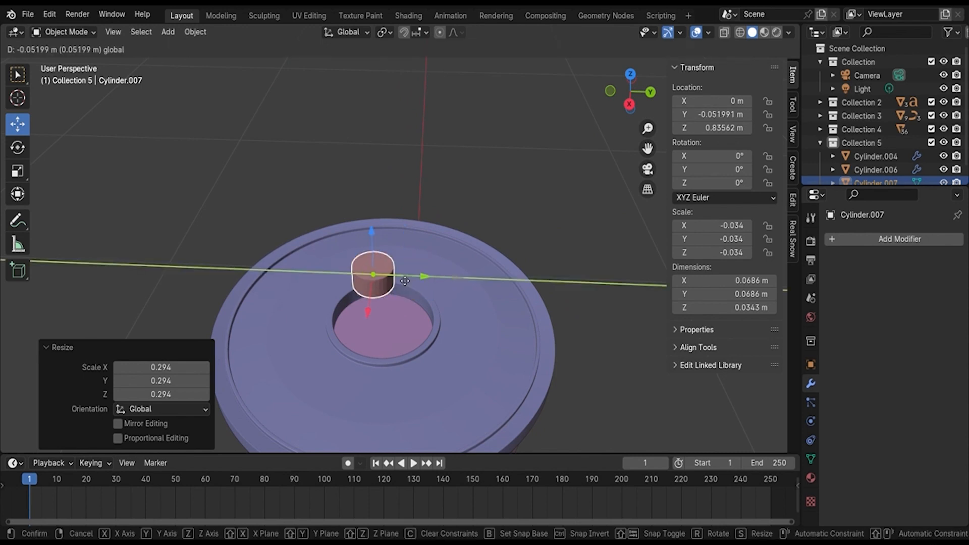
{"action": "left_click", "coordinate": [423, 285]}
{"action": "left_click", "coordinate": [630, 75]}
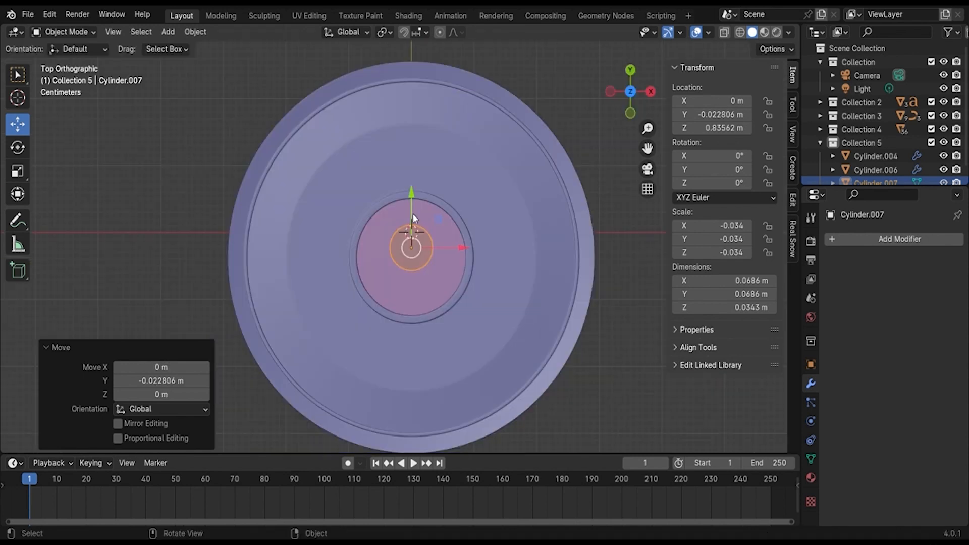
{"action": "left_click_drag", "start_coordinate": [414, 218], "coordinate": [414, 226]}
{"action": "middle_click_drag", "start_coordinate": [414, 226], "coordinate": [371, 325]}
Shrink the cylinder to about 0.036 m in diameter and duplicate it about 0.046 m higher along Z
{"action": "key", "text": "s"}
{"action": "left_click", "coordinate": [480, 328]}
{"action": "left_click", "coordinate": [485, 317]}
{"action": "left_click", "coordinate": [371, 325]}
{"action": "key", "text": "shift+d"}
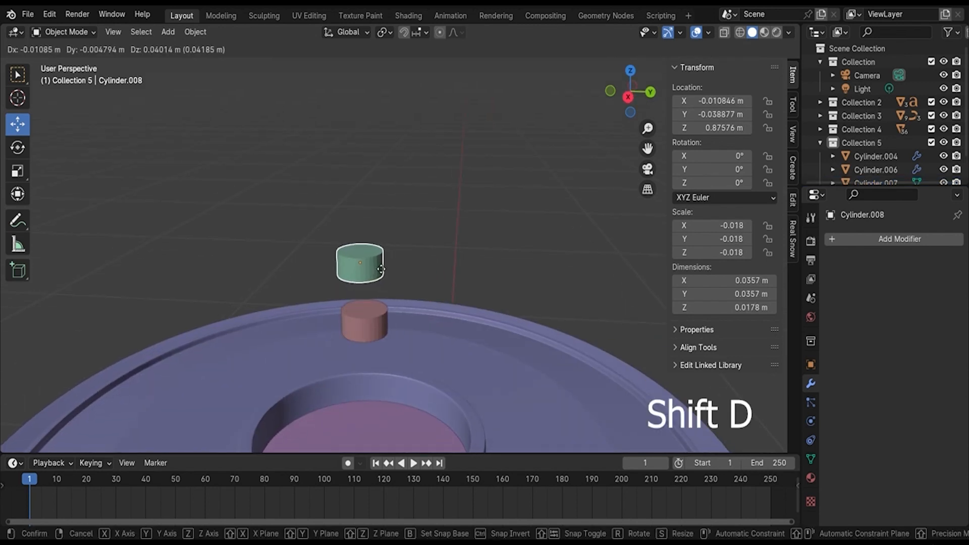
{"action": "key", "text": "z"}
{"action": "left_click", "coordinate": [381, 269]}
Set the upper cylinder's X rotation to 45°
{"action": "middle_click_drag", "start_coordinate": [381, 269], "coordinate": [550, 212]}
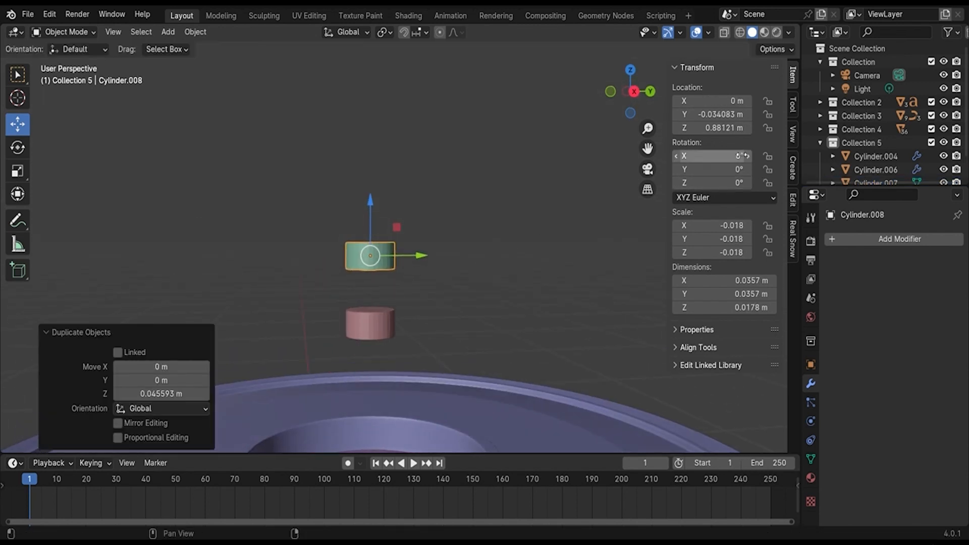
{"action": "left_click", "coordinate": [724, 161]}
{"action": "type", "text": "45"}
{"action": "key", "text": "Return"}
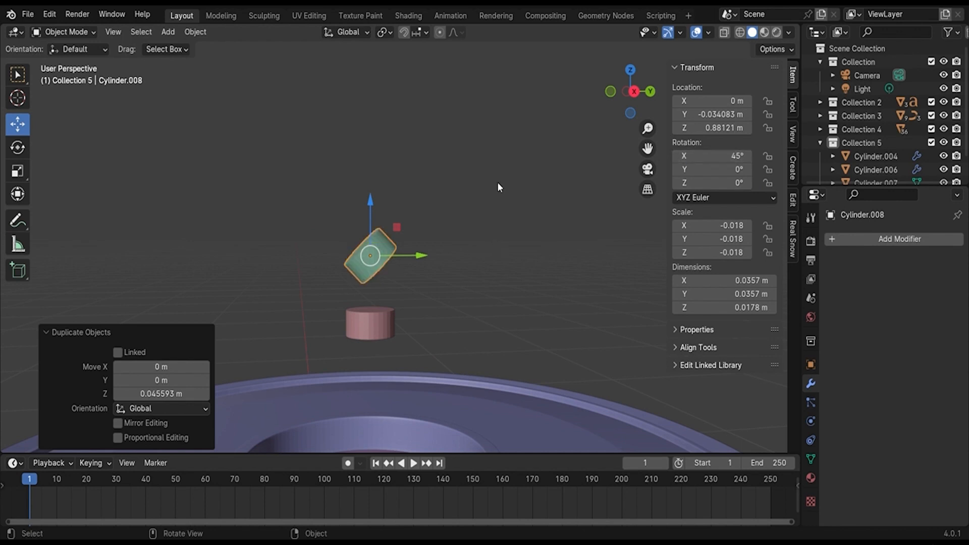
Mirror the tilted upper cylinder along global X and move it about 0.033 m along Y
{"action": "right_click", "coordinate": [374, 243]}
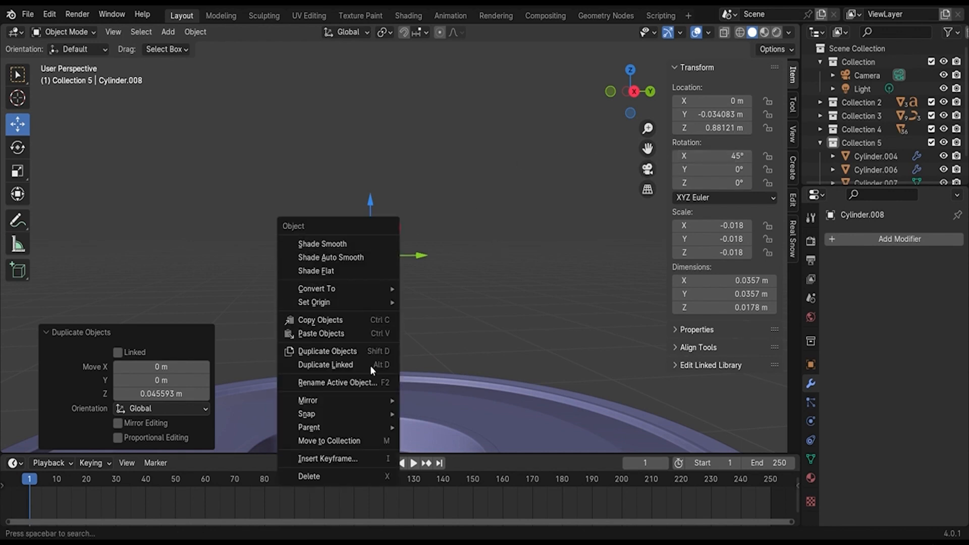
{"action": "mouse_move", "coordinate": [383, 400]}
{"action": "left_click", "coordinate": [456, 412]}
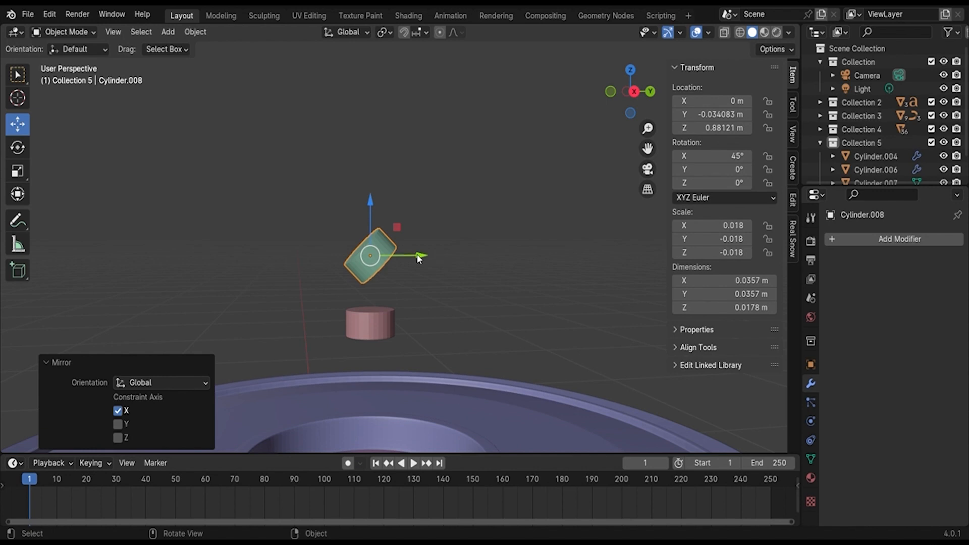
{"action": "left_click_drag", "start_coordinate": [418, 259], "coordinate": [463, 258]}
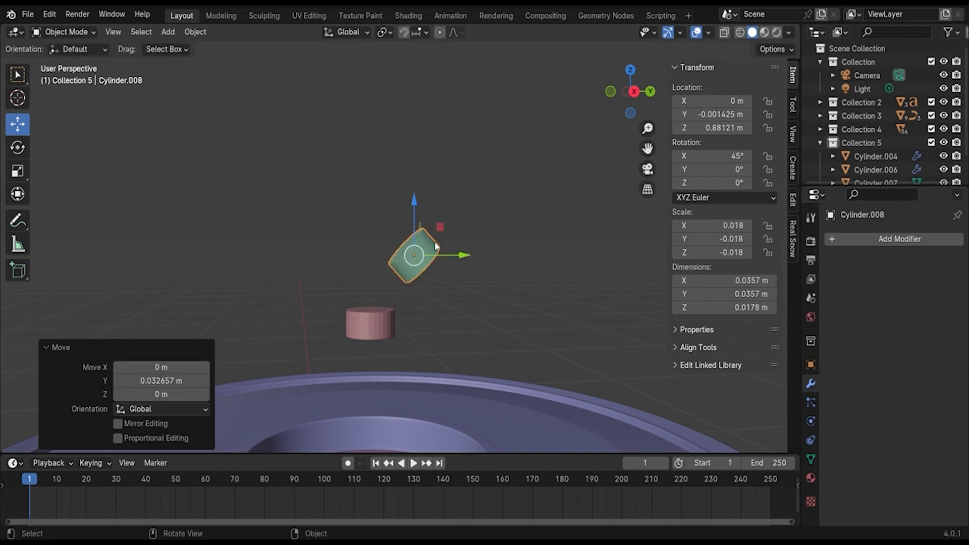
Reset the upper cylinder's X rotation to 0° and try a 45° rotation about Y instead
{"action": "left_click_drag", "start_coordinate": [742, 169], "coordinate": [686, 169]}
{"action": "key", "text": "BackSpace"}
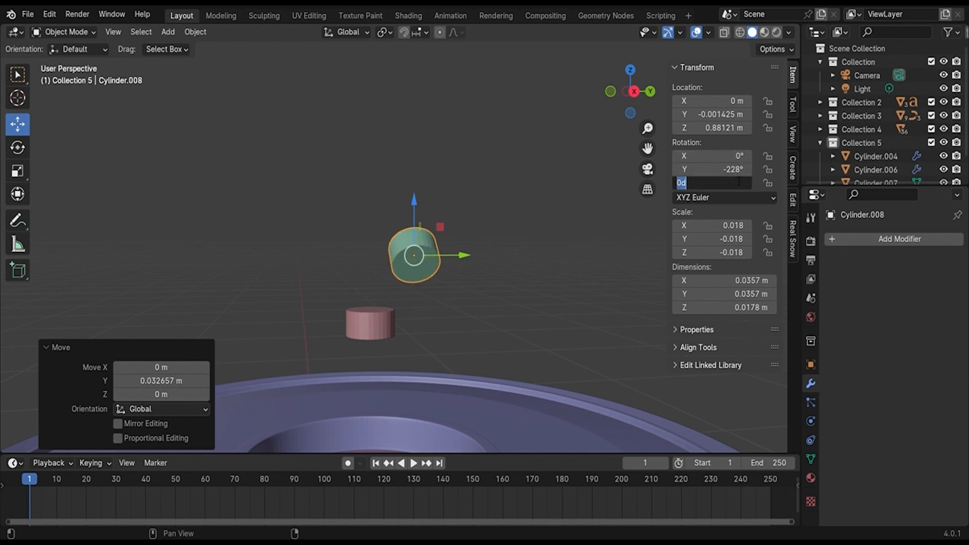
{"action": "key", "text": "Return"}
{"action": "left_click", "coordinate": [735, 170]}
{"action": "type", "text": "45"}
{"action": "key", "text": "Return"}
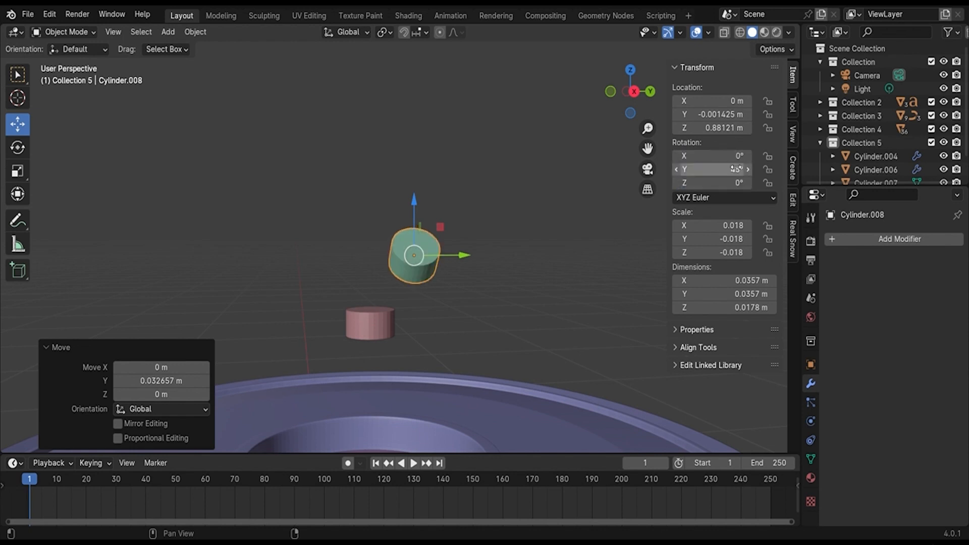
{"action": "middle_click_drag", "start_coordinate": [496, 237], "coordinate": [435, 356]}
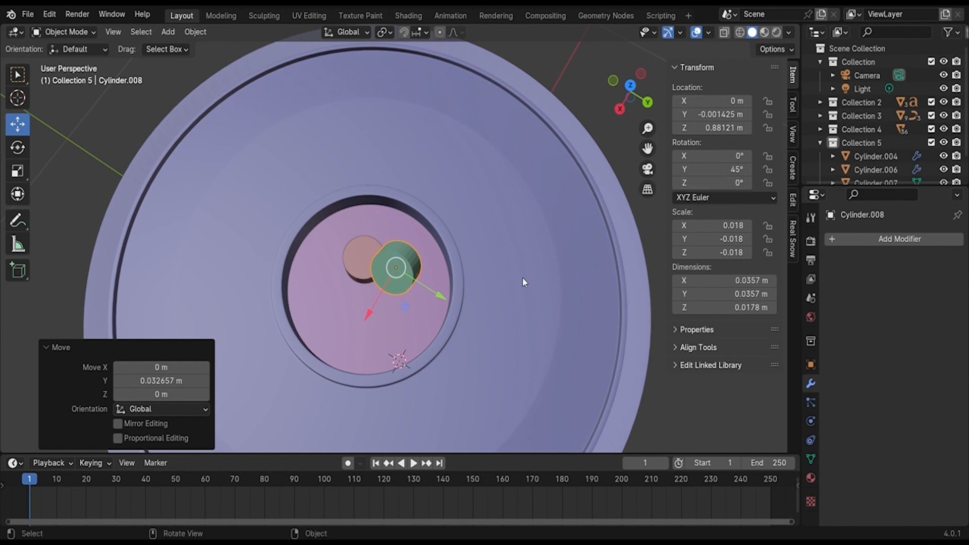
{"action": "left_click", "coordinate": [735, 169]}
{"action": "type", "text": "0"}
{"action": "key", "text": "Return"}
Try a 26° Y rotation on the upper cylinder, and reset its Y and Z rotations to 0°
{"action": "middle_click_drag", "start_coordinate": [535, 283], "coordinate": [505, 192]}
{"action": "mouse_move", "coordinate": [721, 170]}
{"action": "left_mouse_down"}
{"action": "mouse_move", "coordinate": [729, 170]}
{"action": "mouse_move", "coordinate": [721, 175]}
{"action": "left_mouse_up"}
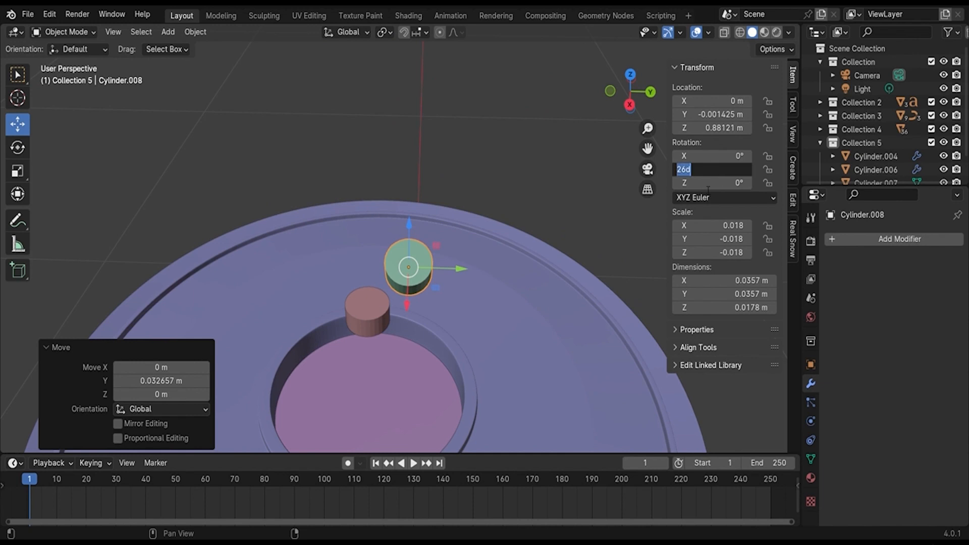
{"action": "left_click", "coordinate": [724, 186]}
{"action": "left_click", "coordinate": [726, 171]}
{"action": "type", "text": "0"}
{"action": "key", "text": "Return"}
{"action": "left_click", "coordinate": [727, 183]}
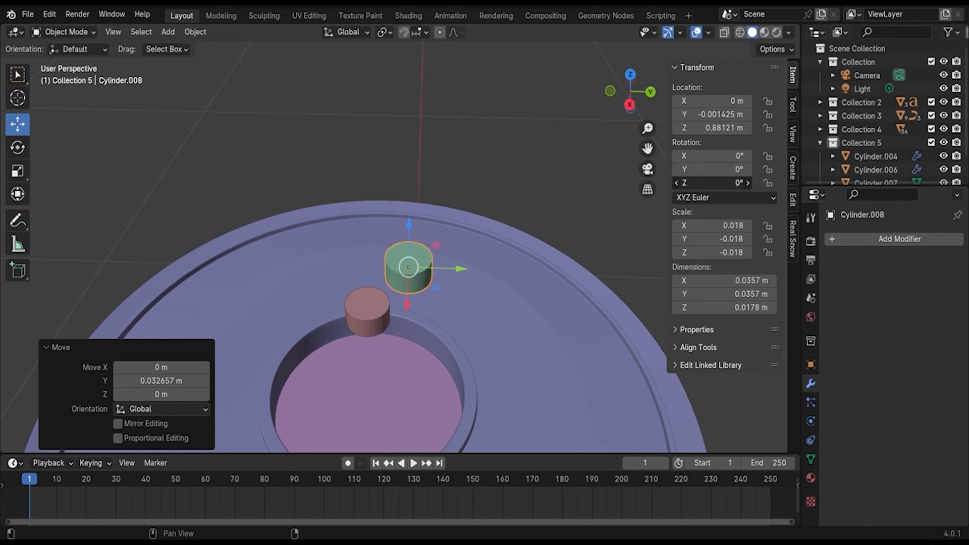
{"action": "type", "text": "0"}
{"action": "key", "text": "Return"}
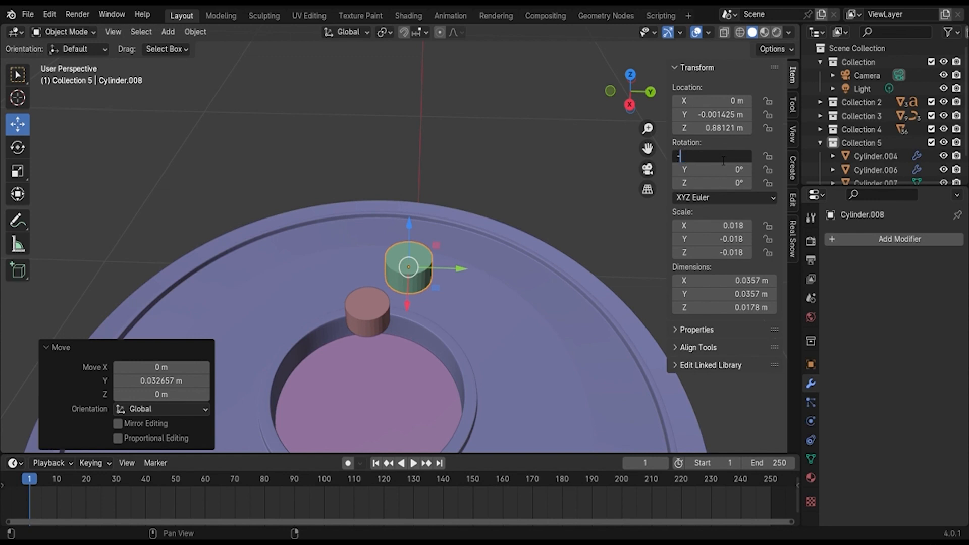
Set the upper cylinder's X rotation to -45° and move it to about -0.011 m in Y and 0.899 m in Z
{"action": "key", "text": "Return"}
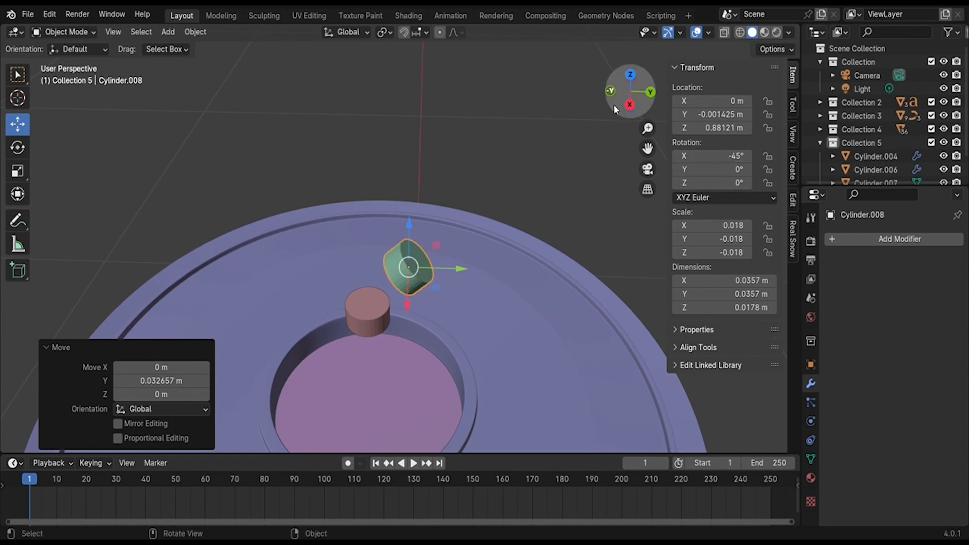
{"action": "left_click", "coordinate": [631, 104]}
{"action": "left_click_drag", "start_coordinate": [409, 217], "coordinate": [410, 197]}
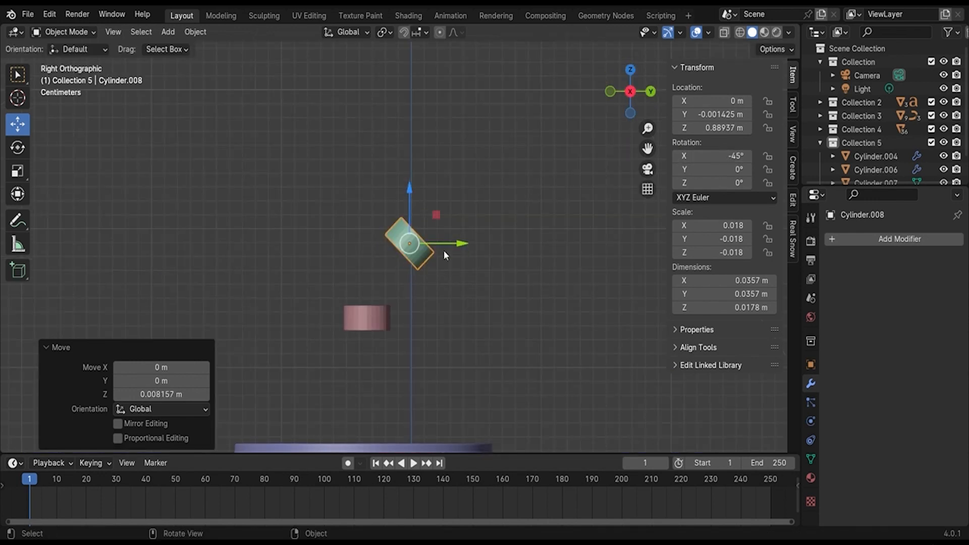
{"action": "scroll", "coordinate": [446, 253], "scroll_direction": "up", "scroll_amount": 3}
{"action": "left_click_drag", "start_coordinate": [459, 251], "coordinate": [437, 250]}
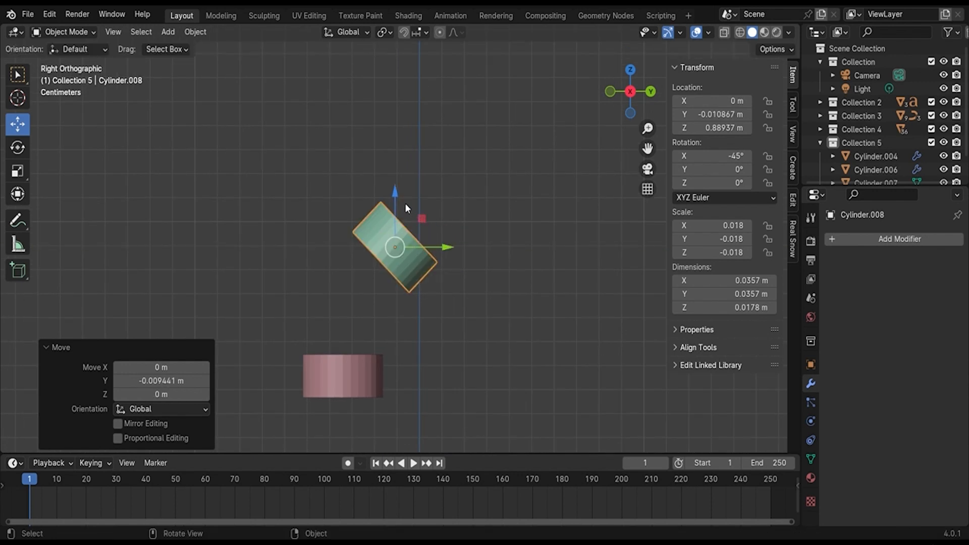
{"action": "left_click_drag", "start_coordinate": [402, 200], "coordinate": [398, 176]}
Preview the two cylinders in rendered shading and return to solid shading
{"action": "left_click", "coordinate": [455, 289]}
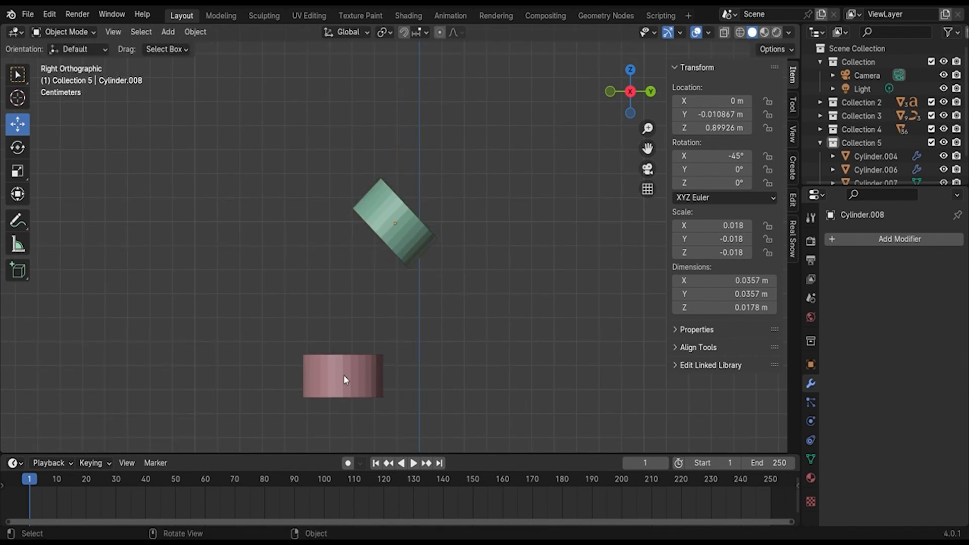
{"action": "left_click", "coordinate": [344, 374]}
{"action": "key", "text": "z"}
{"action": "left_click", "coordinate": [389, 234]}
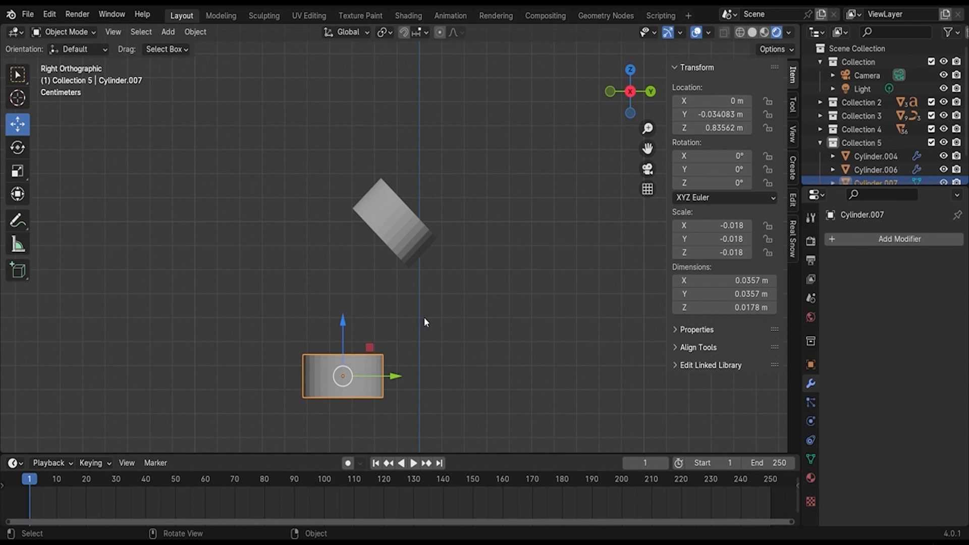
{"action": "key", "text": "z"}
{"action": "left_click", "coordinate": [497, 320]}
Shift the tilted upper cylinder slightly along negative Y, closer to being above the lower cylinder
{"action": "left_click", "coordinate": [393, 217]}
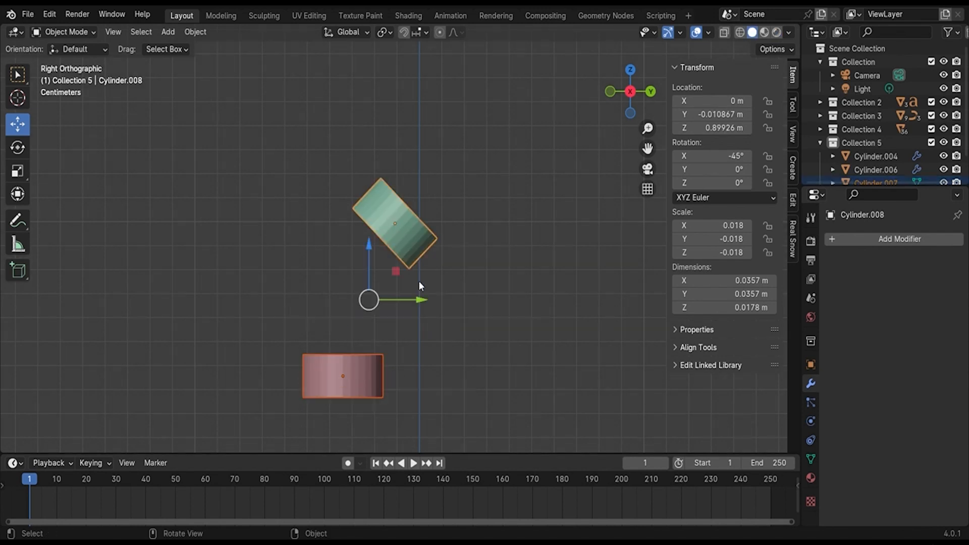
{"action": "left_click", "coordinate": [437, 266]}
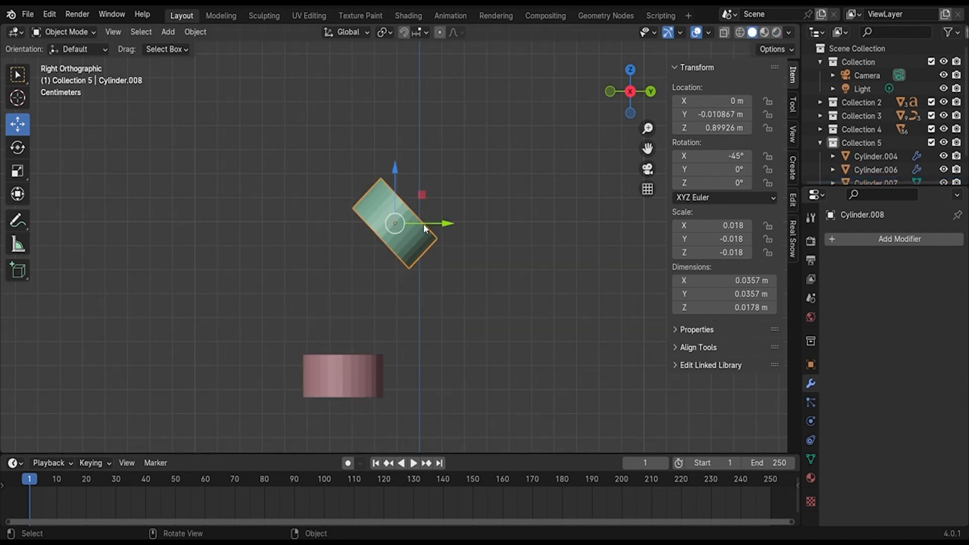
{"action": "mouse_move", "coordinate": [423, 225]}
{"action": "left_mouse_down"}
{"action": "mouse_move", "coordinate": [413, 232]}
{"action": "mouse_move", "coordinate": [421, 241]}
{"action": "left_mouse_up"}
Join the tilted upper cylinder and the lower cylinder into one object, with the lower cylinder active
{"action": "left_click", "coordinate": [394, 247], "text": "shift"}
{"action": "left_click", "coordinate": [360, 377], "text": "shift"}
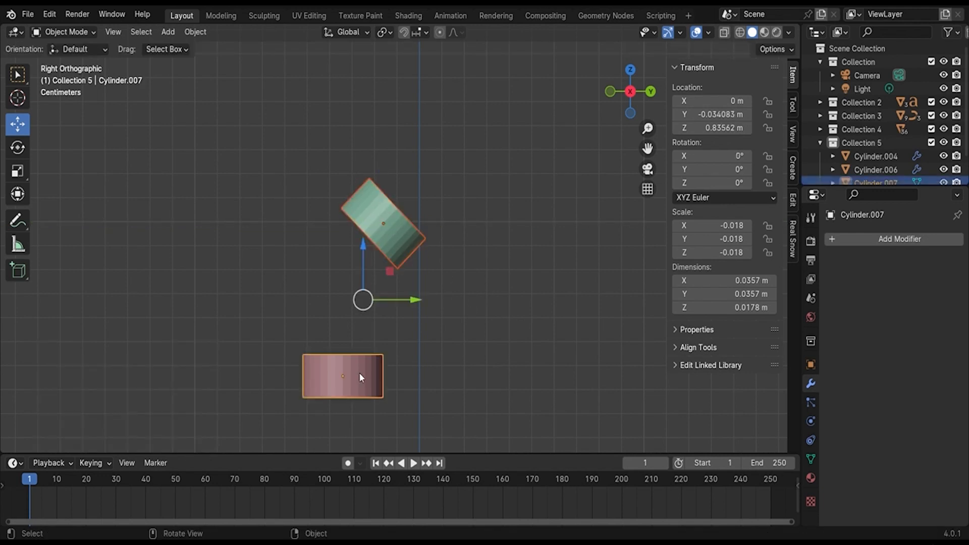
{"action": "right_click", "coordinate": [338, 273]}
{"action": "left_click", "coordinate": [389, 288]}
{"action": "left_click", "coordinate": [437, 314]}
{"action": "left_click", "coordinate": [377, 247]}
Connect the facing end faces of the two cylinder parts with Bridge Edge Loops
{"action": "key", "text": "Tab"}
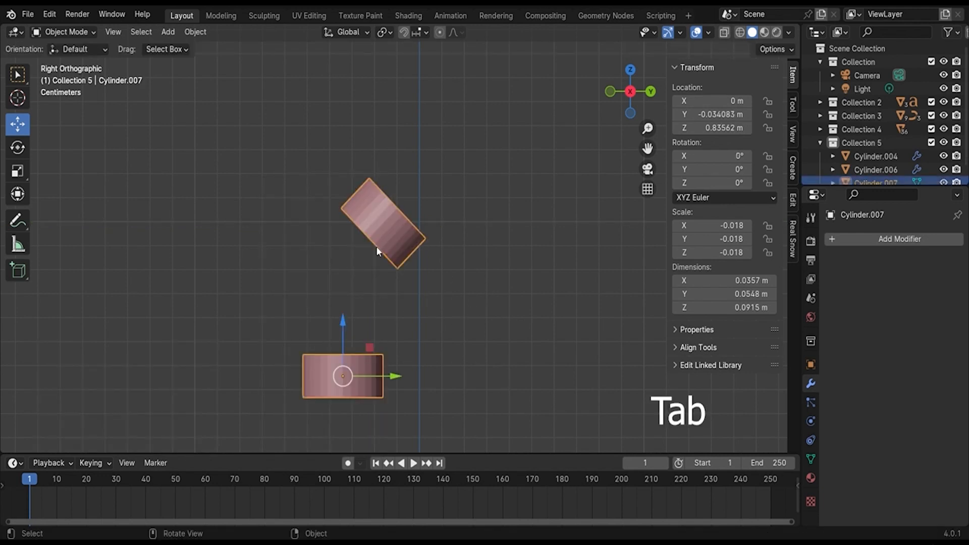
{"action": "middle_click_drag", "start_coordinate": [385, 252], "coordinate": [537, 312]}
{"action": "key", "text": "3"}
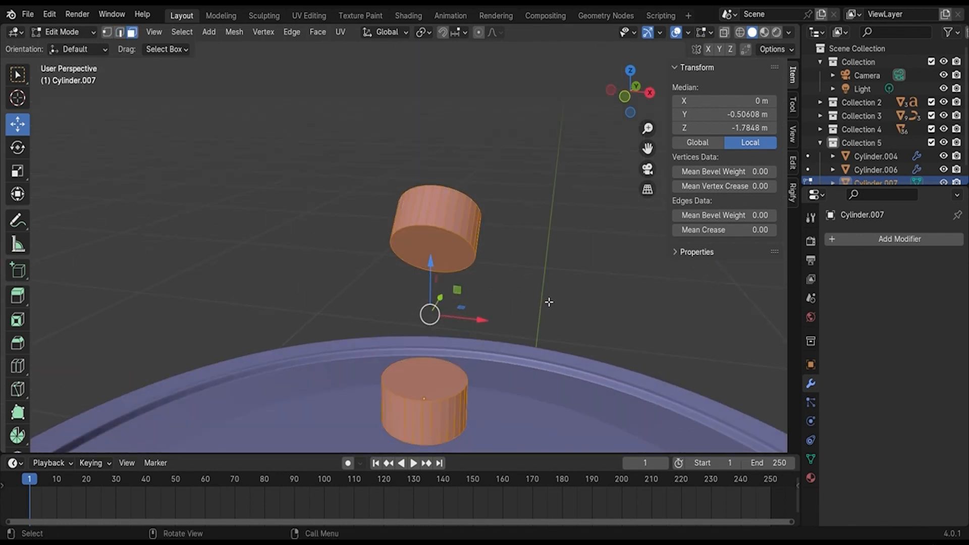
{"action": "left_click", "coordinate": [431, 259]}
{"action": "left_click", "coordinate": [423, 372], "text": "shift"}
{"action": "middle_click_drag", "start_coordinate": [423, 372], "coordinate": [297, 144]}
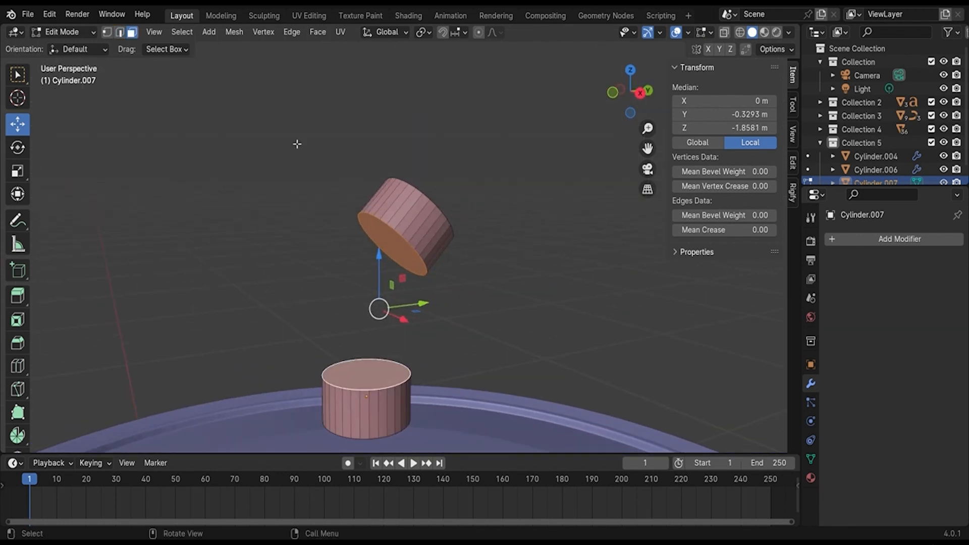
{"action": "left_click", "coordinate": [292, 32]}
{"action": "left_click", "coordinate": [323, 75]}
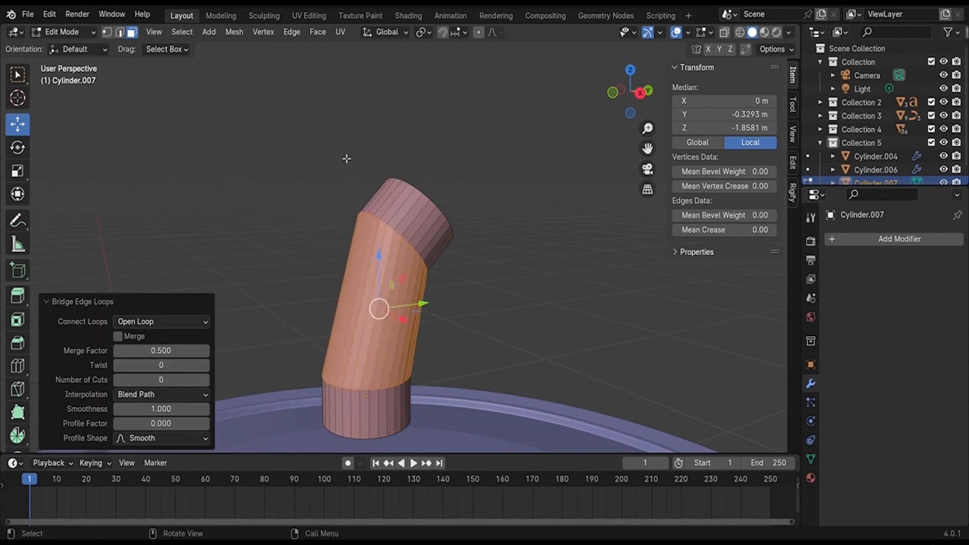
Set the bridge's number of cuts to 6 to round the straw's bend, and return to Object Mode
{"action": "middle_click_drag", "start_coordinate": [297, 348], "coordinate": [222, 361]}
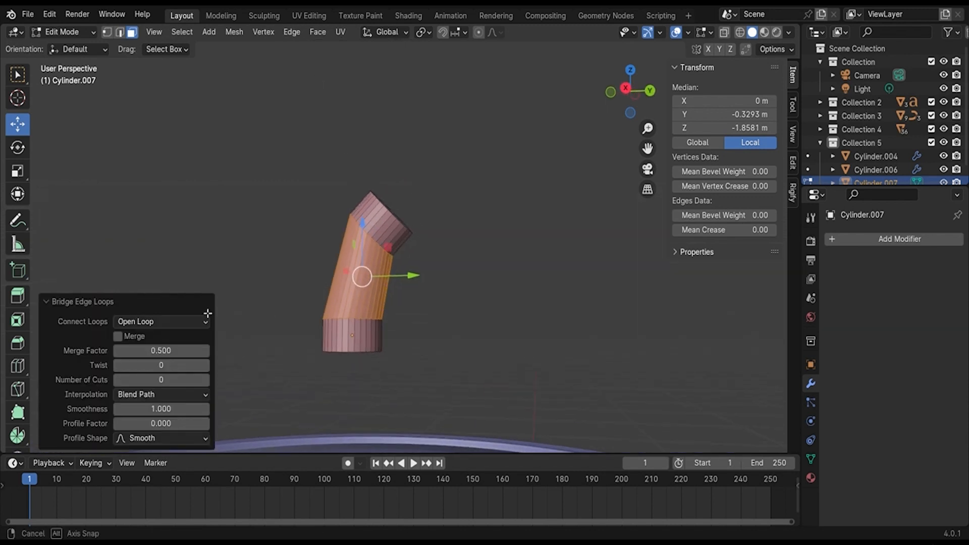
{"action": "left_click", "coordinate": [207, 382]}
{"action": "left_click", "coordinate": [208, 383]}
{"action": "left_click", "coordinate": [207, 382]}
{"action": "left_click", "coordinate": [207, 383]}
{"action": "left_click", "coordinate": [207, 383]}
{"action": "left_click", "coordinate": [207, 383]}
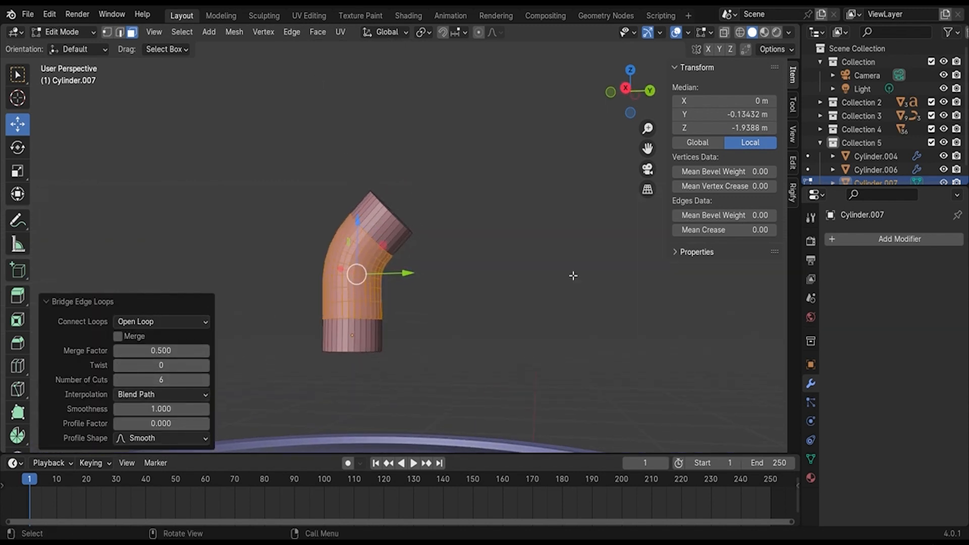
{"action": "scroll", "coordinate": [578, 272], "scroll_direction": "down", "scroll_amount": 4}
{"action": "left_click", "coordinate": [627, 91]}
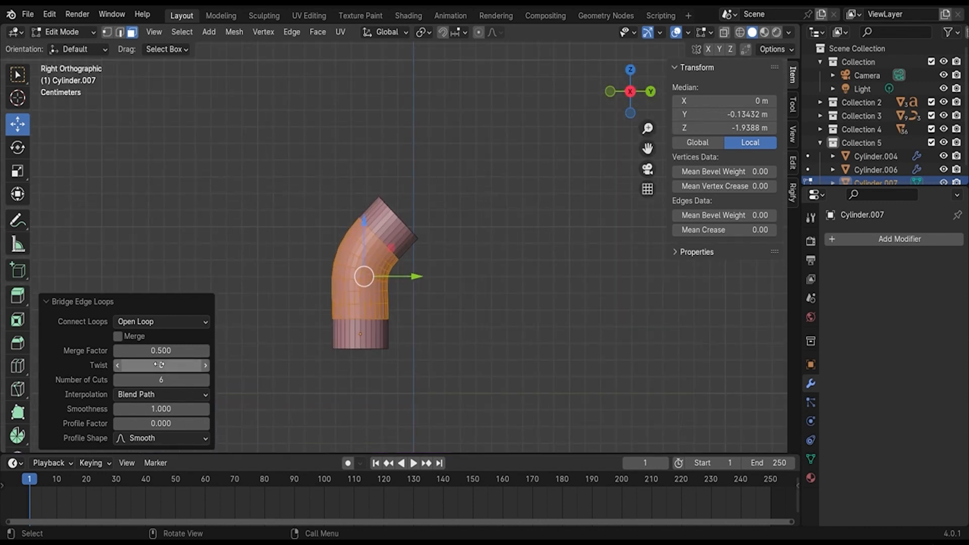
{"action": "key", "text": "Tab"}
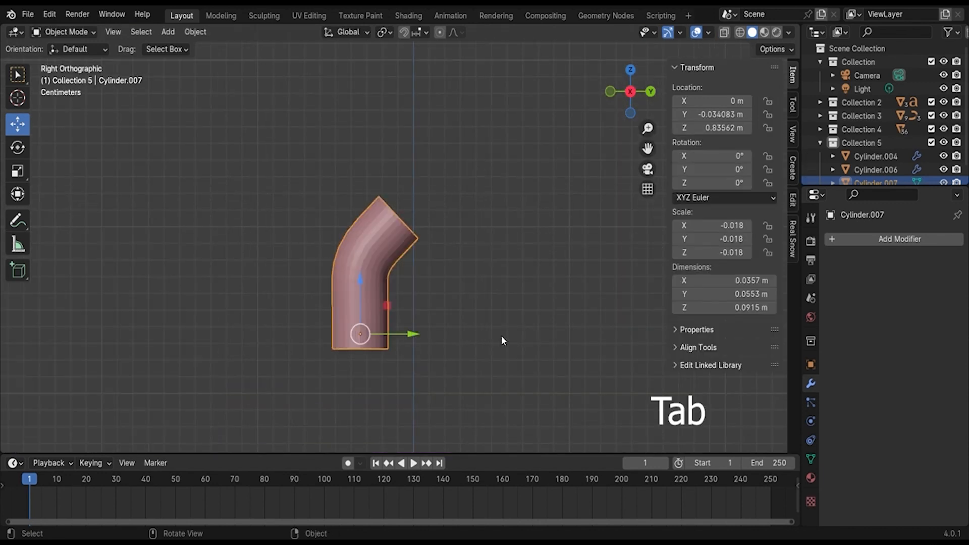
Extrude the end face of the straw's tilted part outward along its normal by about 0.163 m
{"action": "key", "text": "Tab"}
{"action": "middle_click_drag", "start_coordinate": [414, 210], "coordinate": [426, 231]}
{"action": "left_click", "coordinate": [408, 187]}
{"action": "left_click", "coordinate": [402, 226]}
{"action": "key", "text": "e"}
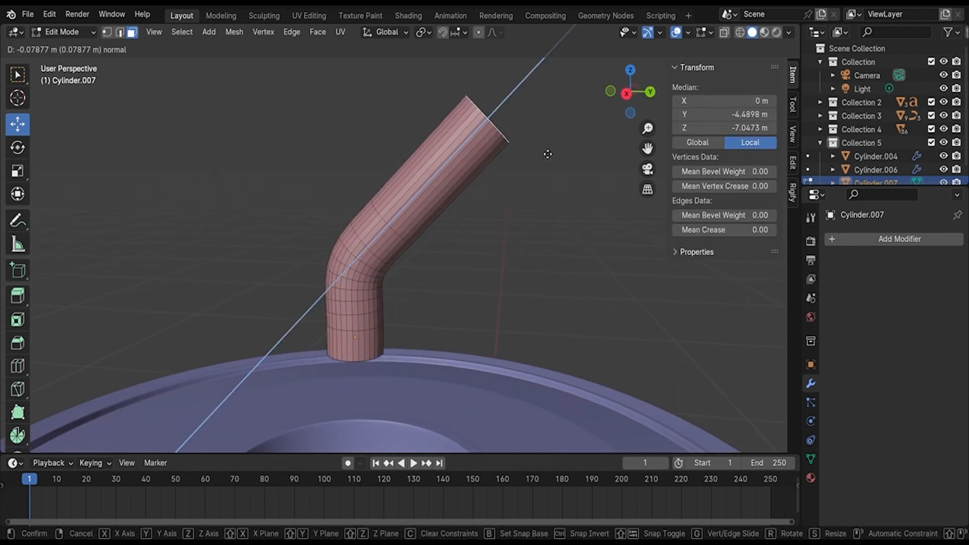
{"action": "left_click", "coordinate": [666, 103]}
{"action": "scroll", "coordinate": [578, 240], "scroll_direction": "down", "scroll_amount": 5}
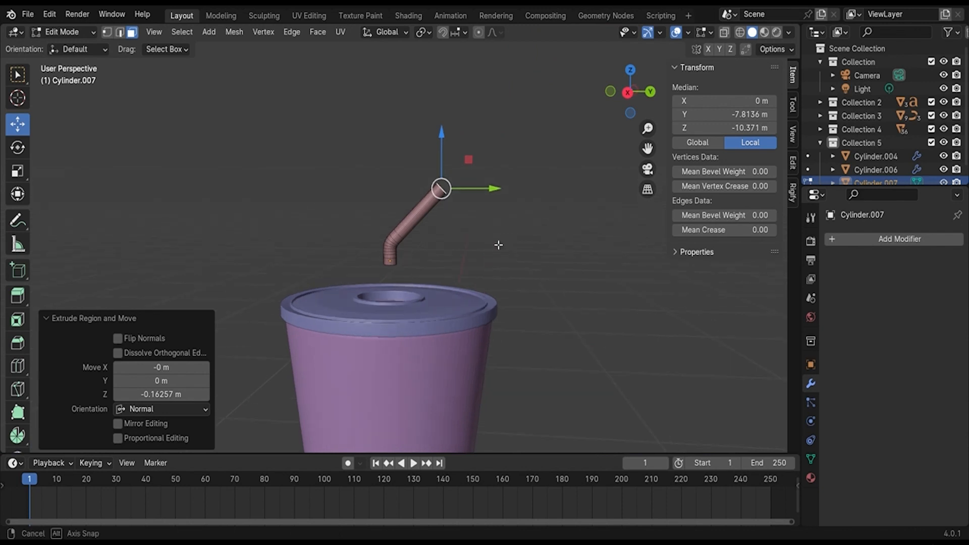
{"action": "key", "text": "e"}
{"action": "right_click", "coordinate": [540, 220]}
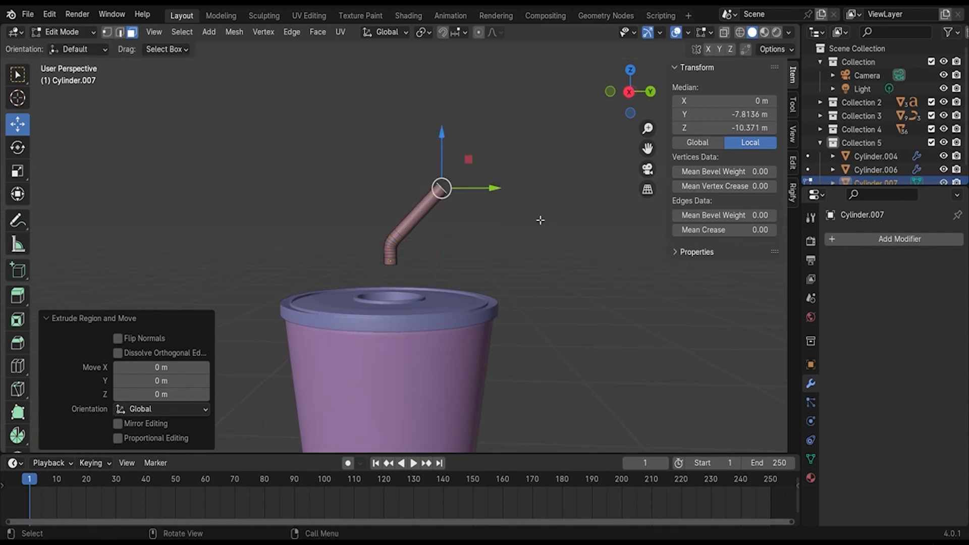
{"action": "left_click", "coordinate": [537, 225]}
Lower the straw's bottom end face along Z so the straw runs through the lid's hole deep into the cup
{"action": "scroll", "coordinate": [454, 267], "scroll_direction": "up", "scroll_amount": 3}
{"action": "scroll", "coordinate": [371, 323], "scroll_direction": "up", "scroll_amount": 3}
{"action": "middle_click_drag", "start_coordinate": [385, 336], "coordinate": [370, 315]}
{"action": "left_click", "coordinate": [369, 315]}
{"action": "scroll", "coordinate": [405, 305], "scroll_direction": "down", "scroll_amount": 8}
{"action": "middle_click_drag", "start_coordinate": [454, 275], "coordinate": [478, 299]}
{"action": "left_click_drag", "start_coordinate": [395, 220], "coordinate": [400, 291]}
{"action": "left_click_drag", "start_coordinate": [388, 383], "coordinate": [388, 383]}
{"action": "left_click", "coordinate": [430, 382]}
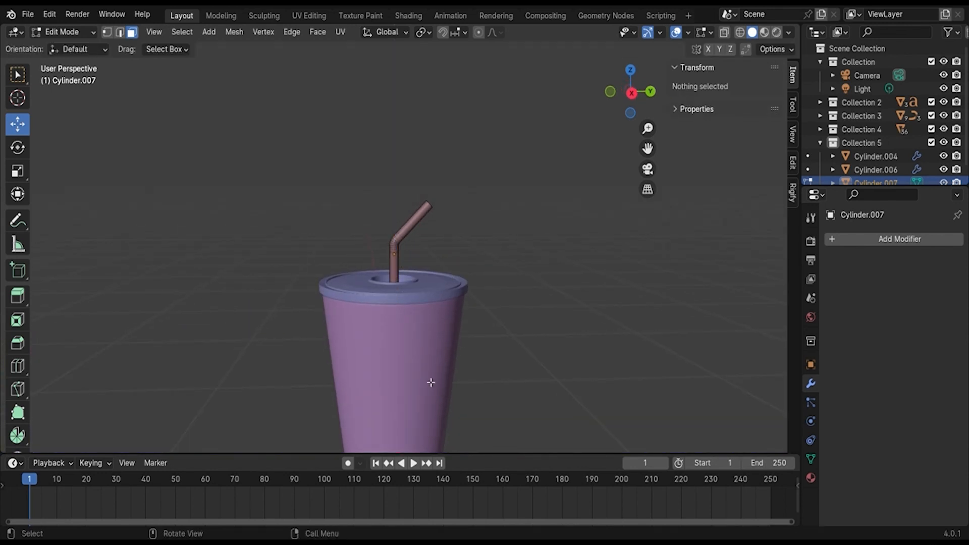
Leave Edit Mode and scale the whole straw up to about 0.046 m in diameter
{"action": "key", "text": "Tab"}
{"action": "key", "text": "s"}
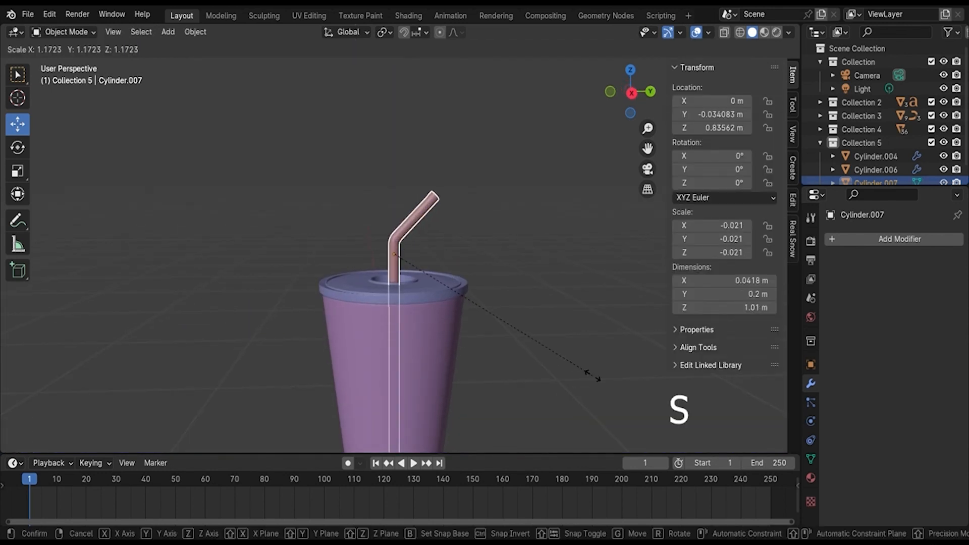
{"action": "left_click", "coordinate": [592, 378]}
{"action": "left_click", "coordinate": [591, 375]}
{"action": "middle_click_drag", "start_coordinate": [576, 380], "coordinate": [463, 365]}
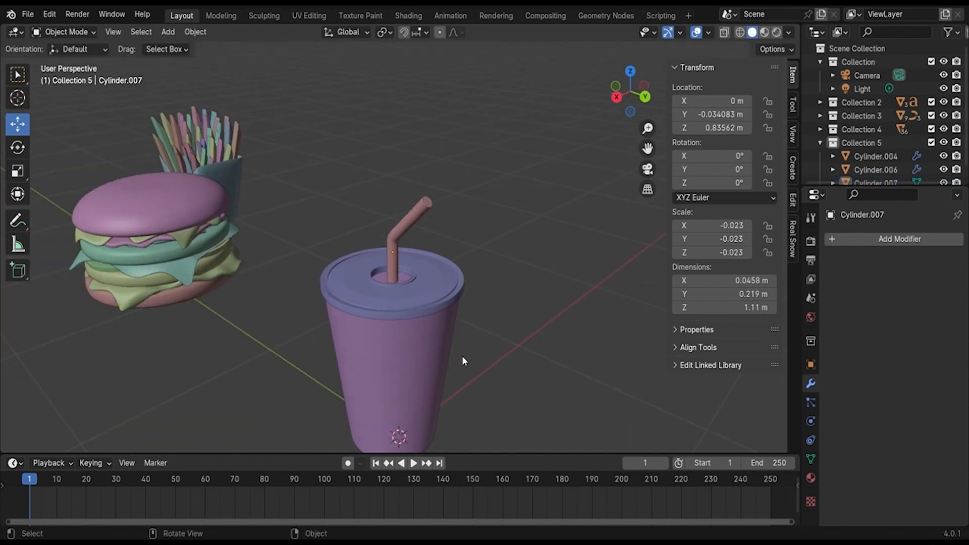
Inset the end face of the straw's tilted part by about 0.105 m in Edit Mode
{"action": "scroll", "coordinate": [465, 353], "scroll_direction": "up", "scroll_amount": 3}
{"action": "middle_click_drag", "start_coordinate": [492, 247], "coordinate": [411, 249]}
{"action": "left_click", "coordinate": [396, 228]}
{"action": "key", "text": "Tab"}
{"action": "scroll", "coordinate": [439, 225], "scroll_direction": "up", "scroll_amount": 4}
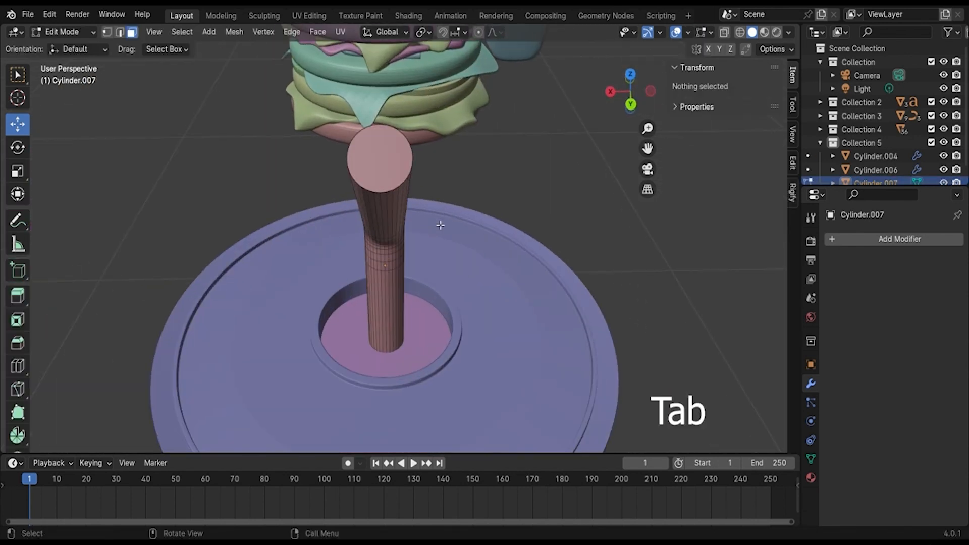
{"action": "left_click", "coordinate": [379, 159]}
{"action": "key", "text": "i"}
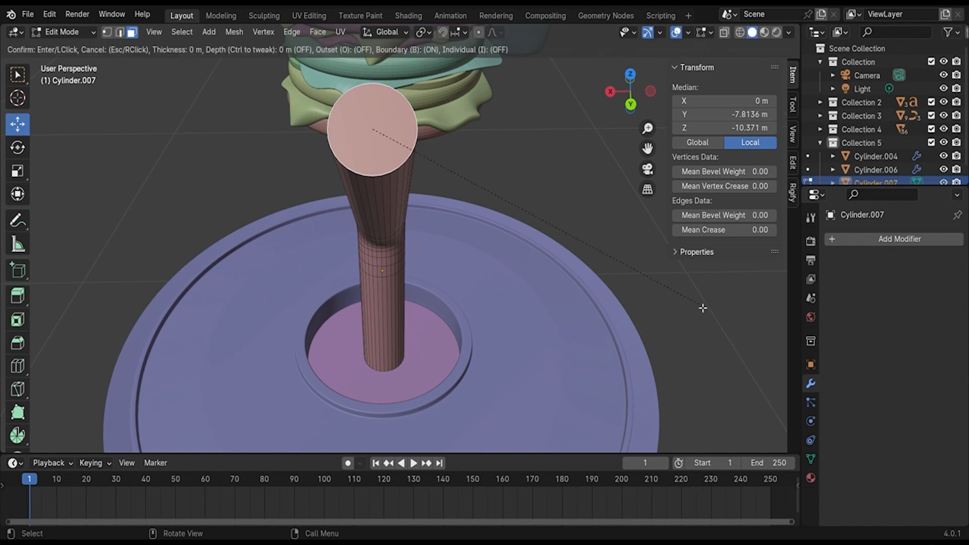
{"action": "left_click", "coordinate": [530, 310]}
{"action": "middle_click_drag", "start_coordinate": [530, 311], "coordinate": [636, 283]}
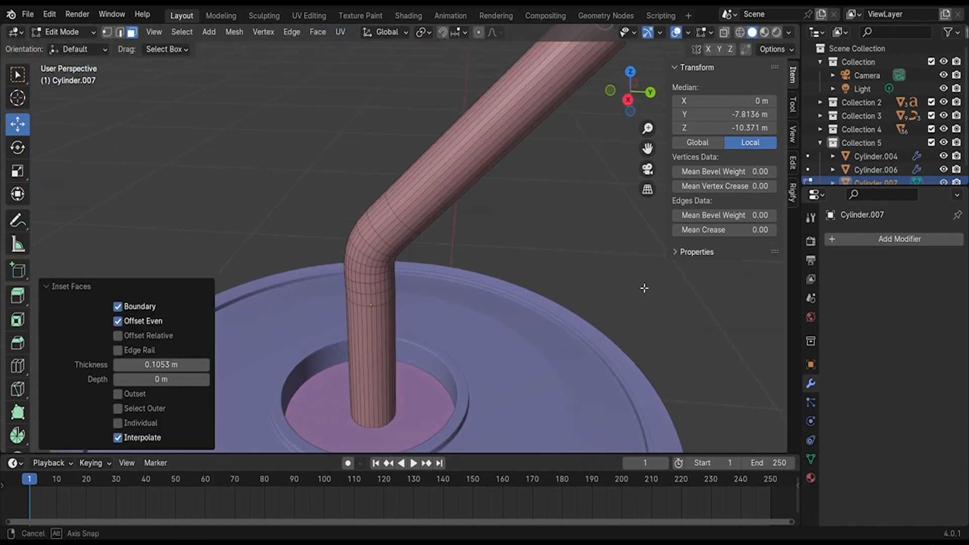
Try to extrude the inset face about 0.17 m into the straw, check it in X-ray view and undo the extrusion
{"action": "key", "text": "e"}
{"action": "left_click", "coordinate": [421, 367]}
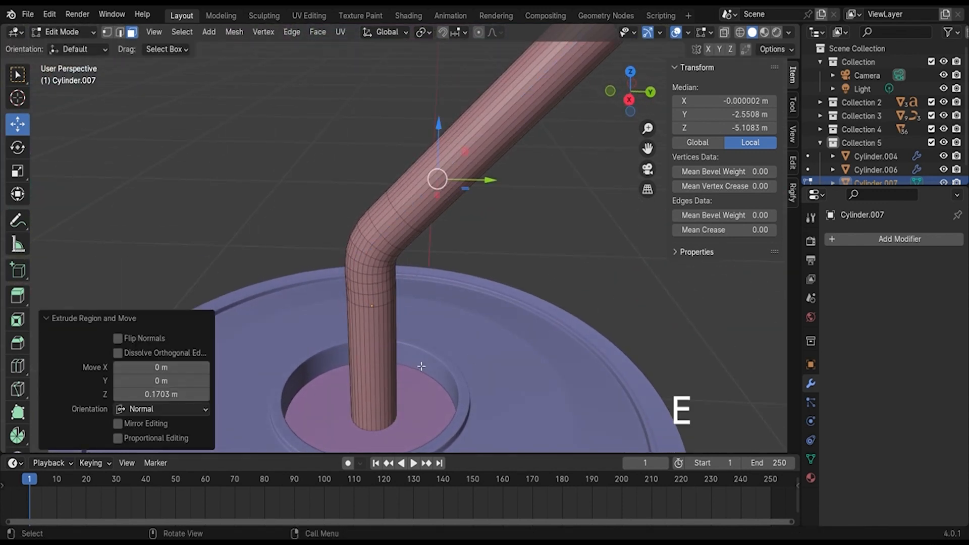
{"action": "left_click", "coordinate": [726, 34]}
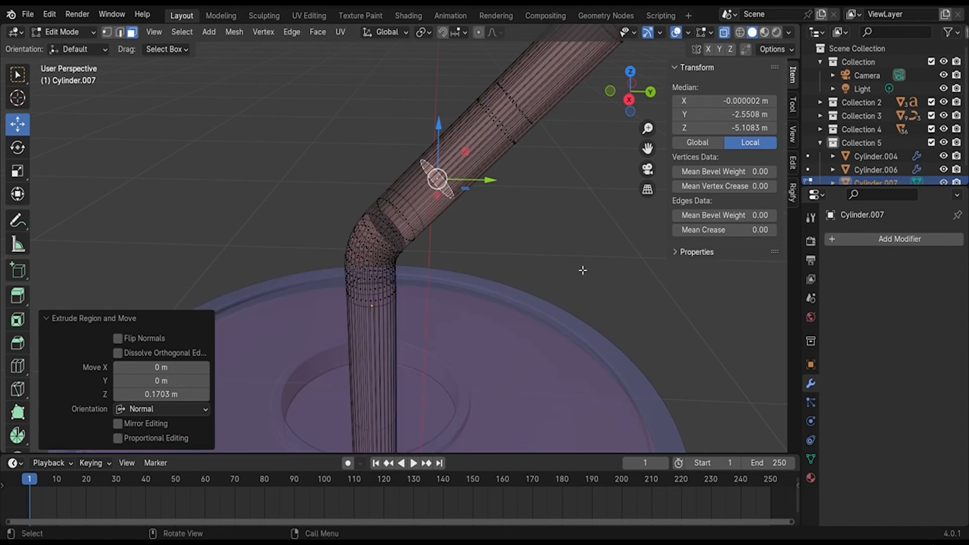
{"action": "key", "text": "ctrl+z"}
Extrude the inset end face about 0.233 m inward to hollow the straw's tip, and return to Object Mode with X-ray off
{"action": "scroll", "coordinate": [591, 247], "scroll_direction": "down", "scroll_amount": 3}
{"action": "scroll", "coordinate": [591, 247], "scroll_direction": "up", "scroll_amount": 3}
{"action": "scroll", "coordinate": [591, 247], "scroll_direction": "down", "scroll_amount": 3}
{"action": "key", "text": "e"}
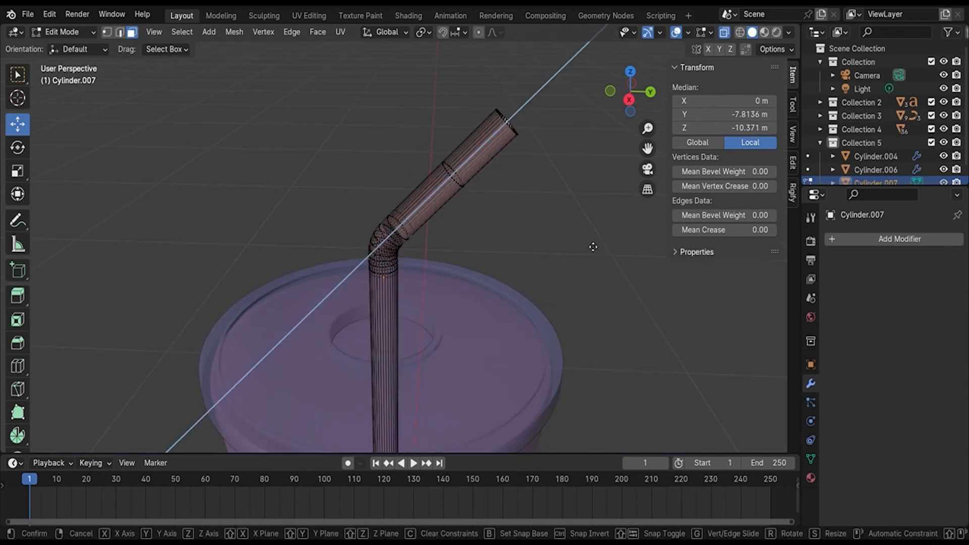
{"action": "left_click", "coordinate": [447, 322]}
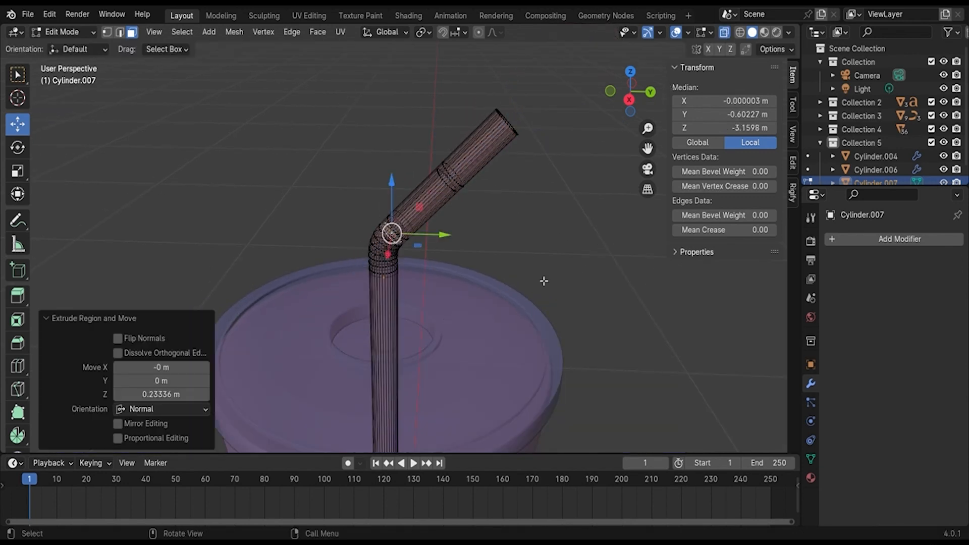
{"action": "key", "text": "Tab"}
{"action": "left_click", "coordinate": [558, 269]}
{"action": "middle_click_drag", "start_coordinate": [563, 237], "coordinate": [456, 282]}
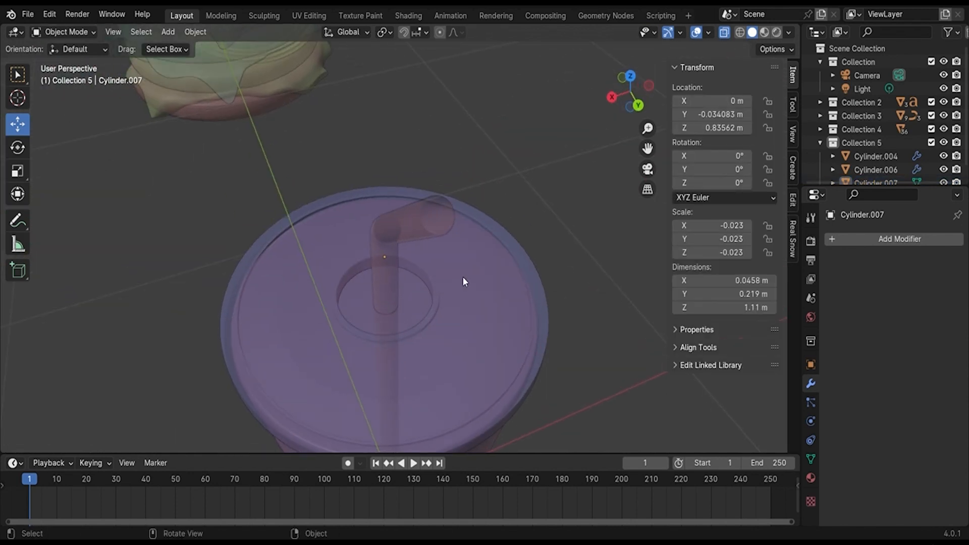
{"action": "left_click", "coordinate": [724, 33]}
{"action": "scroll", "coordinate": [574, 164], "scroll_direction": "down", "scroll_amount": 5}
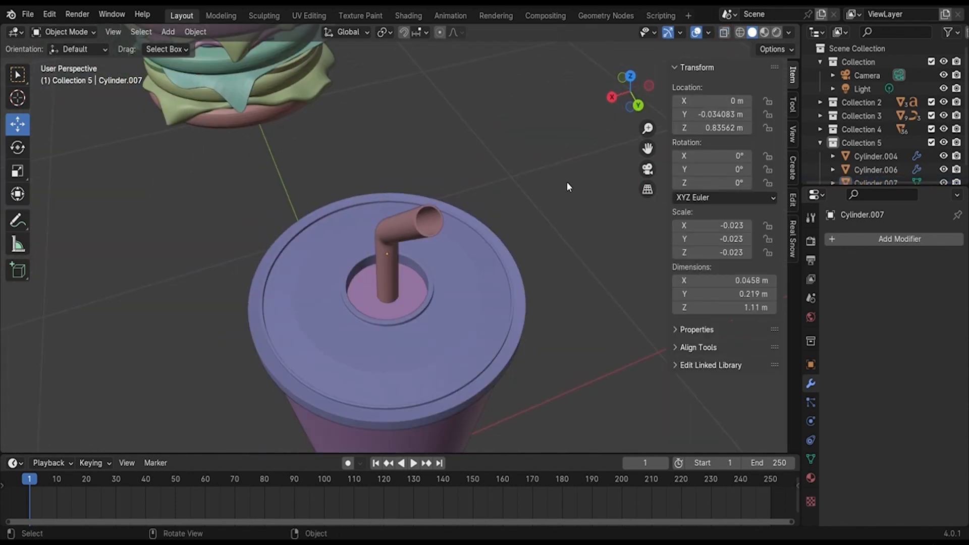
Add a Subdivision Surface modifier to the straw and set its viewport levels to 2
{"action": "left_click", "coordinate": [410, 232]}
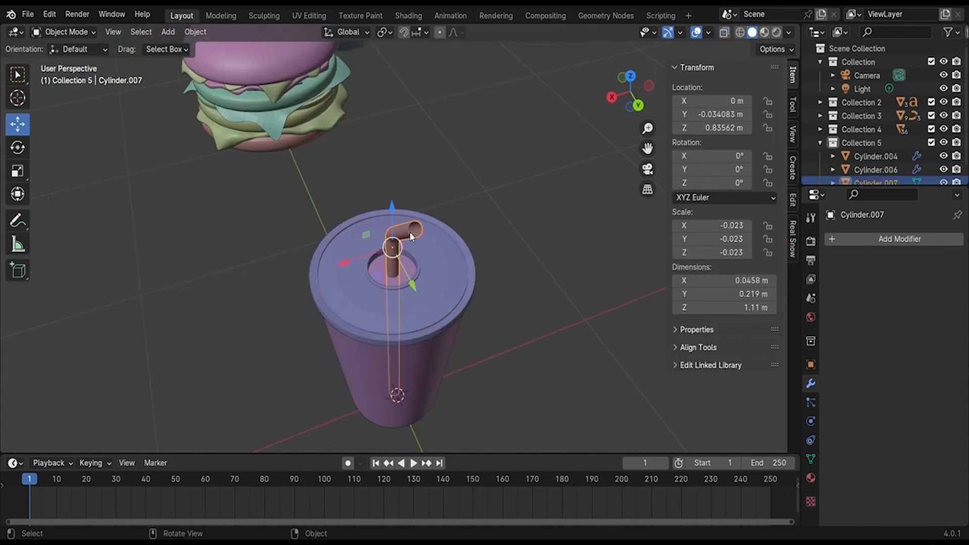
{"action": "left_click", "coordinate": [888, 237]}
{"action": "mouse_move", "coordinate": [845, 241]}
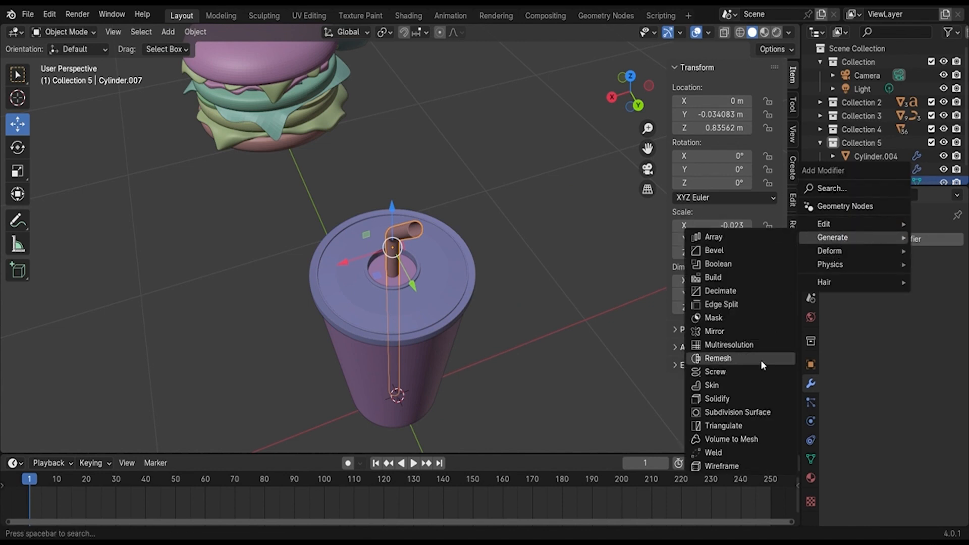
{"action": "left_click", "coordinate": [757, 411]}
{"action": "scroll", "coordinate": [495, 313], "scroll_direction": "up", "scroll_amount": 4}
{"action": "middle_click_drag", "start_coordinate": [495, 313], "coordinate": [604, 290]}
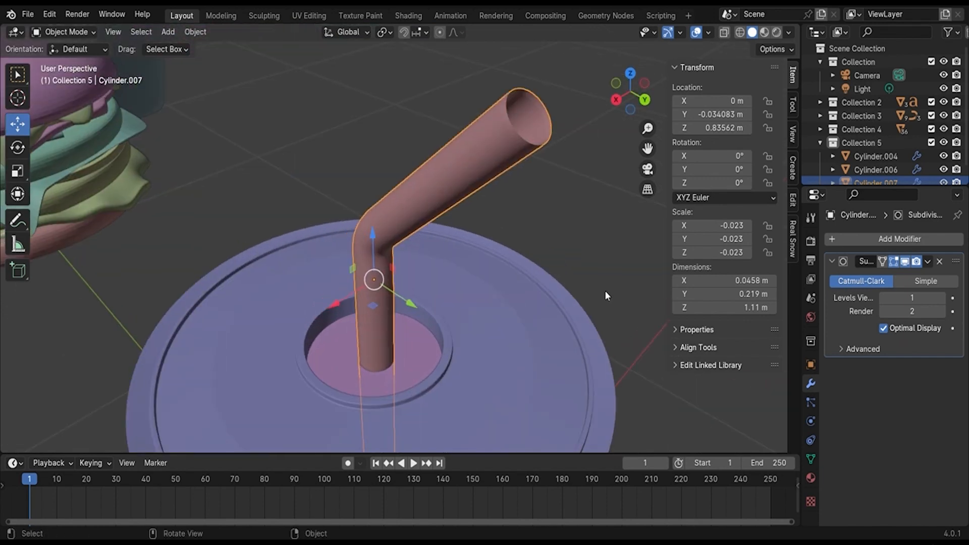
{"action": "left_click", "coordinate": [941, 297]}
{"action": "middle_click_drag", "start_coordinate": [559, 261], "coordinate": [472, 219]}
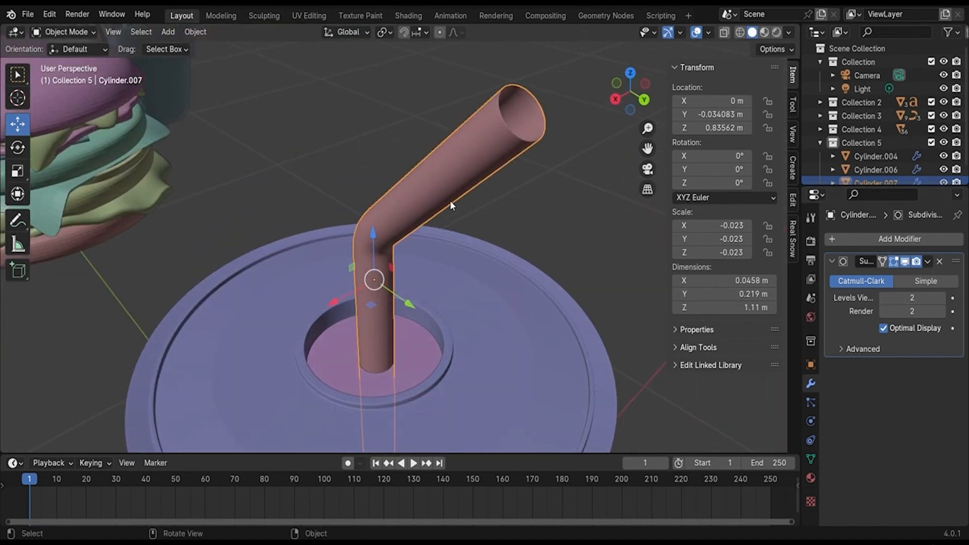
Add one loop cut around the straw's tilted part and slide it close to the bend with a factor of -0.8
{"action": "key", "text": "Tab"}
{"action": "scroll", "coordinate": [450, 201], "scroll_direction": "up", "scroll_amount": 2}
{"action": "key", "text": "alt+z"}
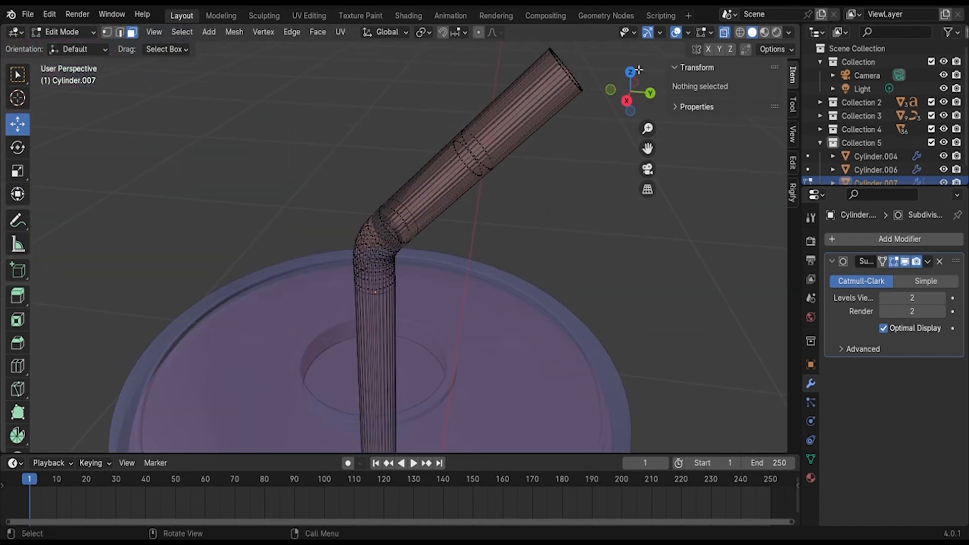
{"action": "key", "text": "ctrl+r"}
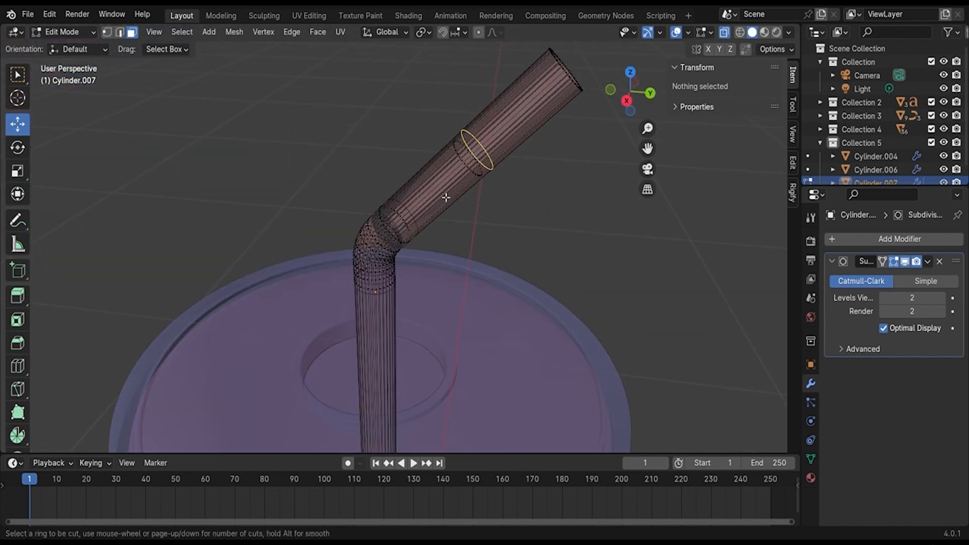
{"action": "left_click", "coordinate": [443, 197]}
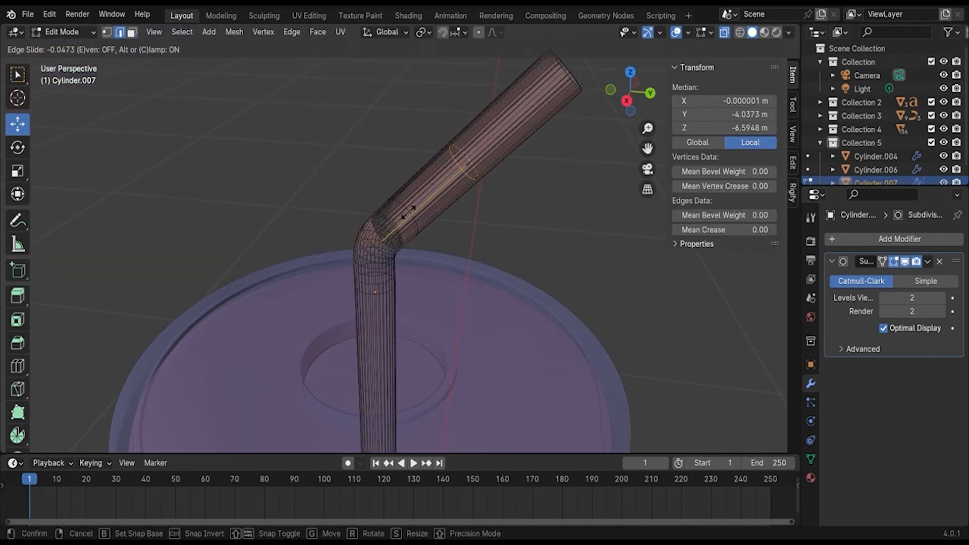
{"action": "left_click", "coordinate": [354, 241]}
Add a loop cut close to the straw's lower end inside the cup, and return to Object Mode with X-ray off
{"action": "scroll", "coordinate": [459, 303], "scroll_direction": "down", "scroll_amount": 4}
{"action": "middle_click_drag", "start_coordinate": [459, 303], "coordinate": [467, 95], "text": "shift"}
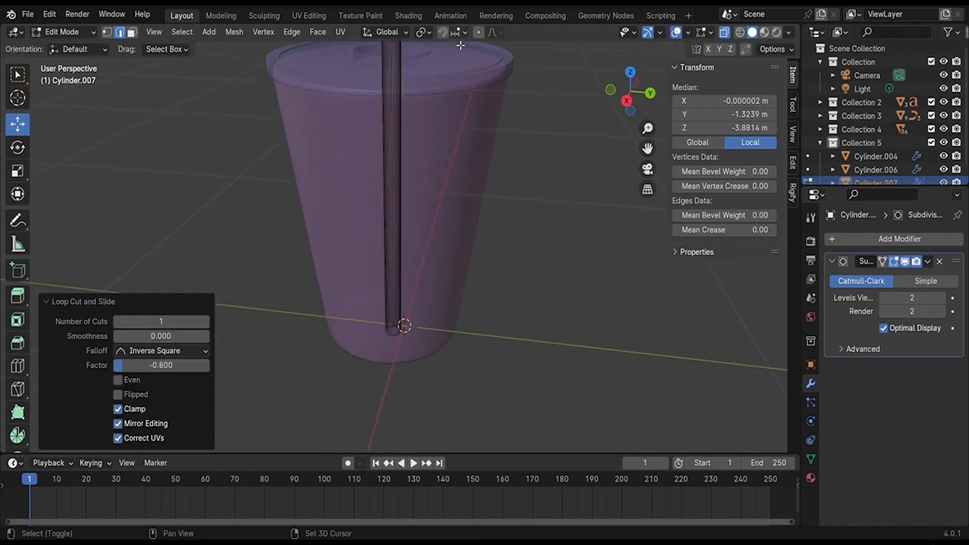
{"action": "key", "text": "ctrl+r"}
{"action": "left_click", "coordinate": [402, 251]}
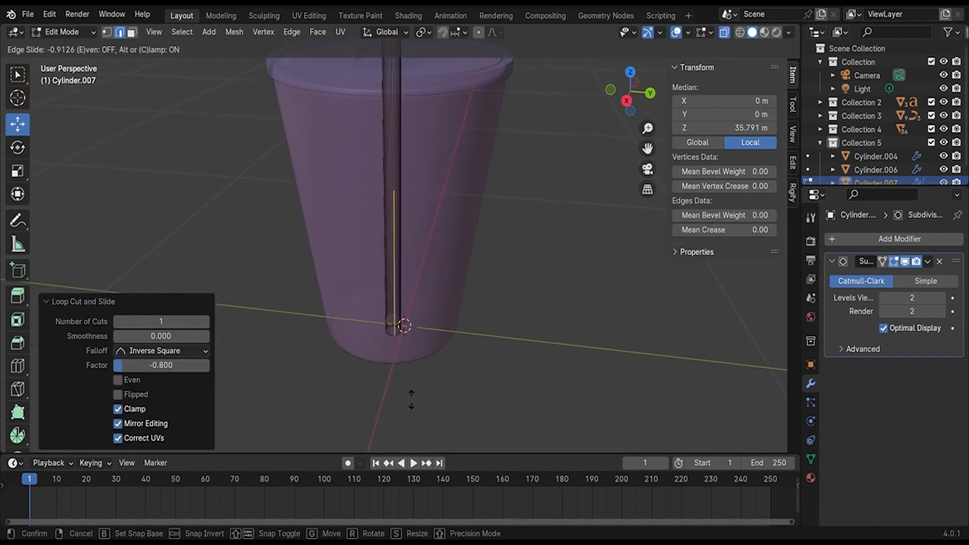
{"action": "left_click", "coordinate": [411, 402]}
{"action": "key", "text": "Tab"}
{"action": "left_click", "coordinate": [499, 331]}
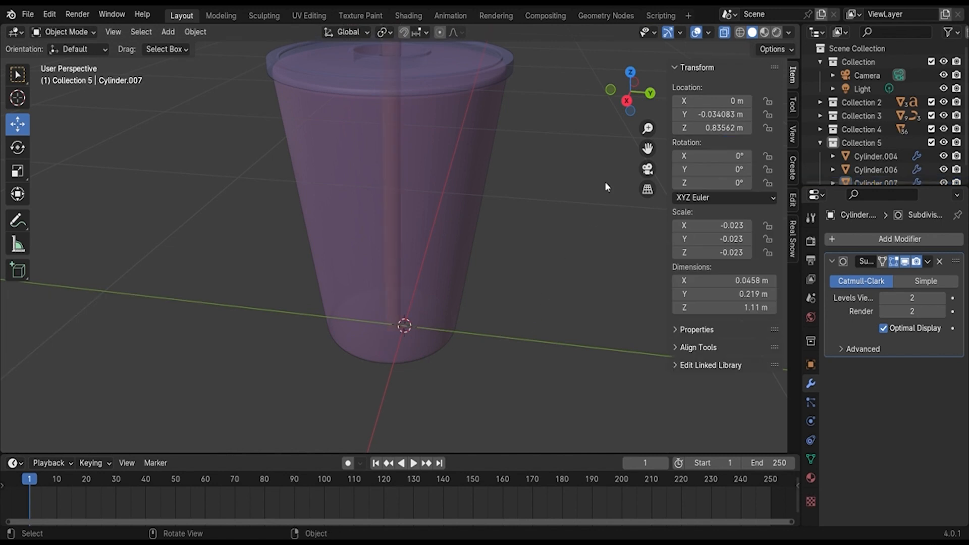
{"action": "scroll", "coordinate": [556, 202], "scroll_direction": "down", "scroll_amount": 2}
{"action": "left_click", "coordinate": [725, 33]}
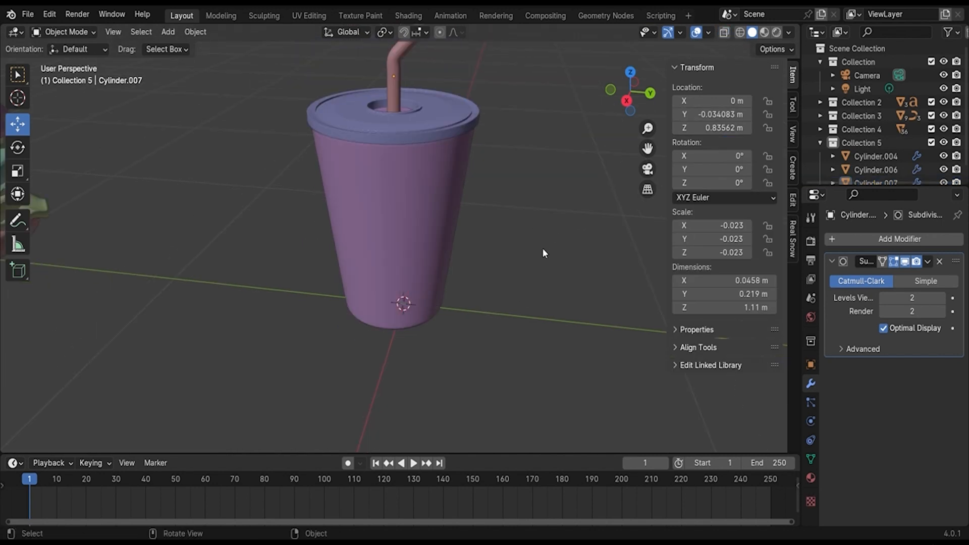
Select the cup, lid and straw together
{"action": "scroll", "coordinate": [530, 268], "scroll_direction": "down", "scroll_amount": 3}
{"action": "left_click", "coordinate": [421, 243]}
{"action": "left_click_drag", "start_coordinate": [541, 289], "coordinate": [364, 136]}
Try to join the cup, lid and straw into one object and undo the join
{"action": "right_click", "coordinate": [388, 201]}
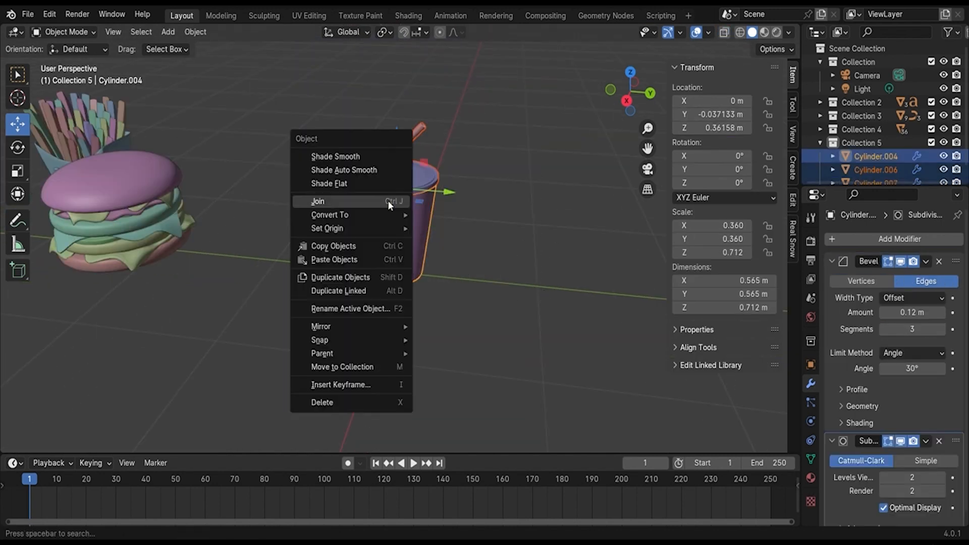
{"action": "left_click", "coordinate": [389, 201]}
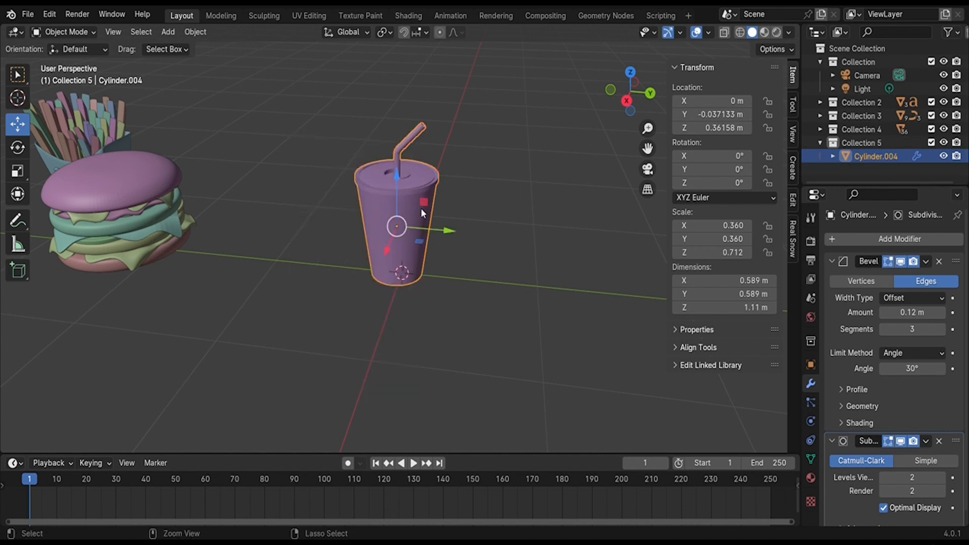
{"action": "key", "text": "ctrl+z"}
Shade the selected cup, lid and straw smooth, and look through the scene camera
{"action": "right_click", "coordinate": [413, 196]}
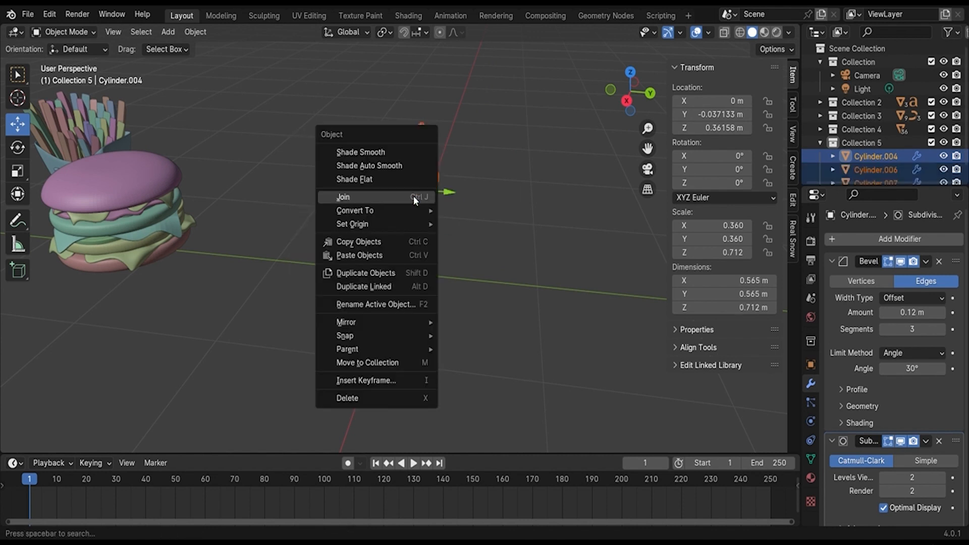
{"action": "left_click", "coordinate": [396, 152]}
{"action": "key", "text": "KP_0"}
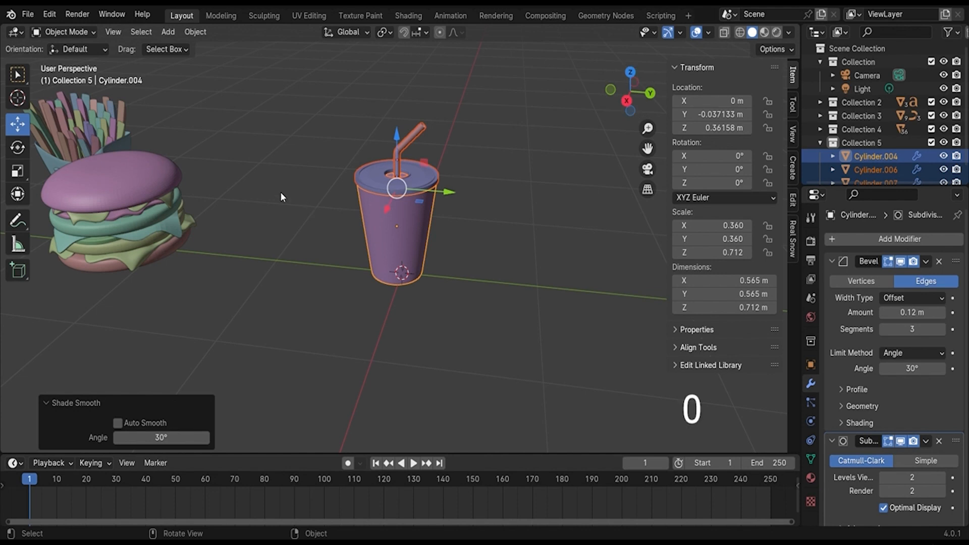
Move the drink about -1.287 m along Y and about -1.03 m along X so it stands behind the burger
{"action": "key", "text": "g"}
{"action": "key", "text": "y"}
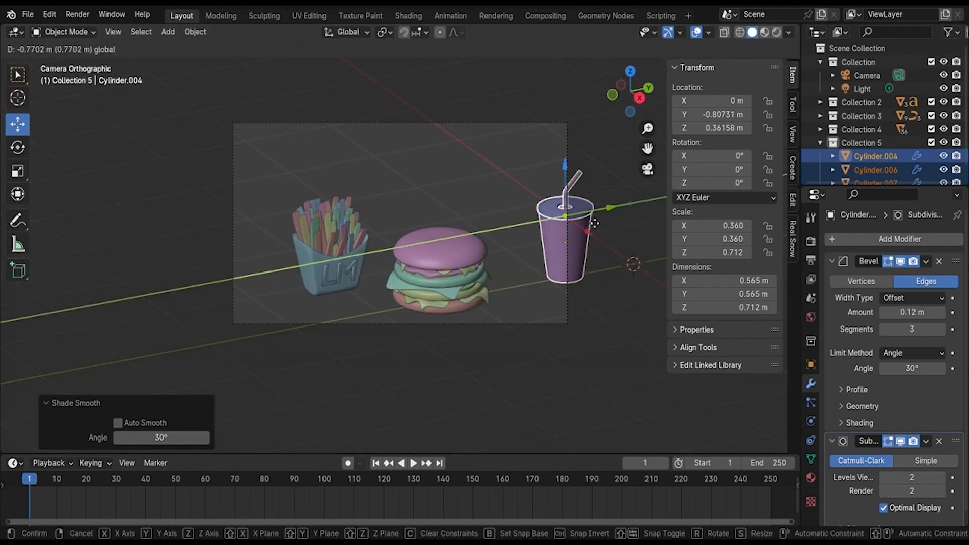
{"action": "left_click", "coordinate": [547, 247]}
{"action": "key", "text": "g"}
{"action": "key", "text": "x"}
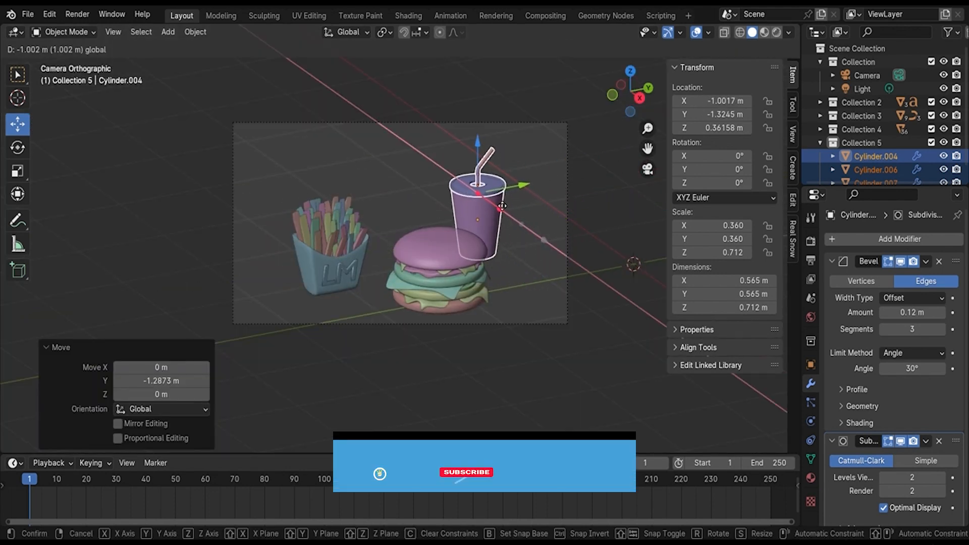
{"action": "left_click", "coordinate": [499, 212]}
Scale the whole drink up slightly to a cup width of about 0.62 m, and save the file
{"action": "key", "text": "s"}
{"action": "left_click", "coordinate": [530, 236]}
{"action": "left_click", "coordinate": [557, 253]}
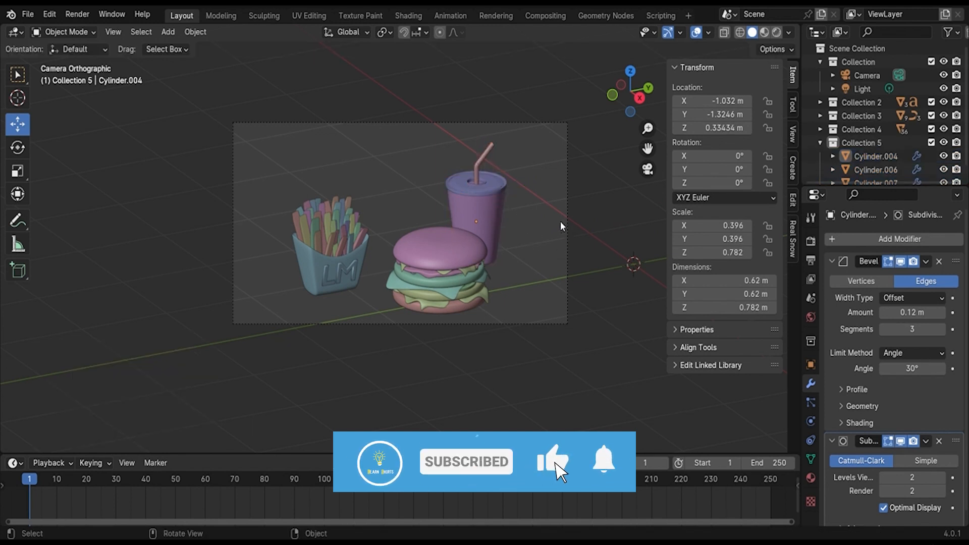
{"action": "key", "text": "ctrl+s"}
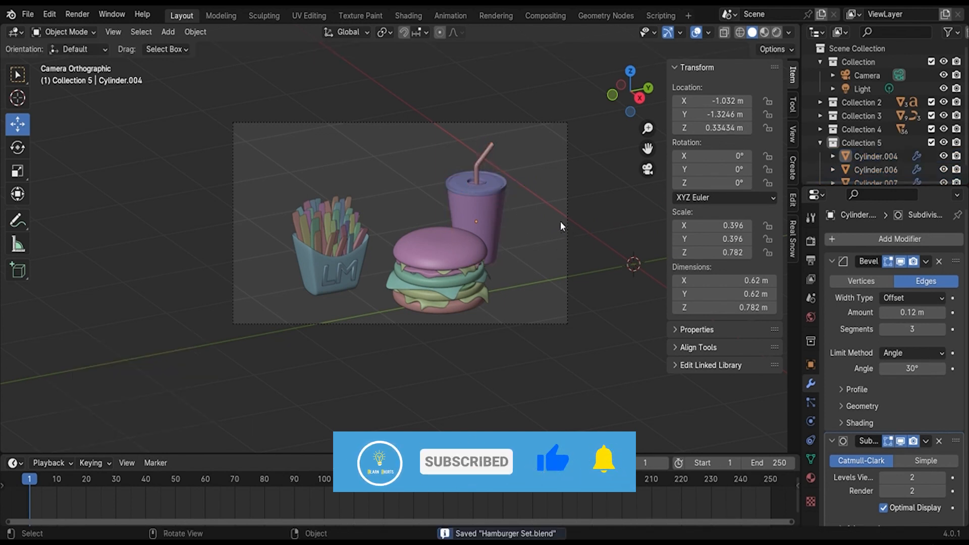
Add a 2 m cube at the world origin and flatten it along Z to about 0.4 m high
{"action": "key", "text": "shift+a"}
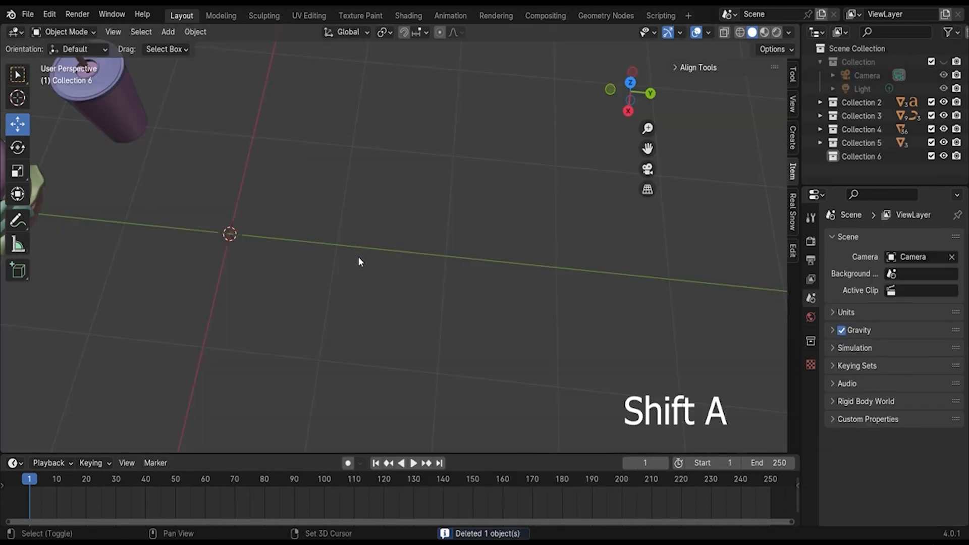
{"action": "mouse_move", "coordinate": [356, 257]}
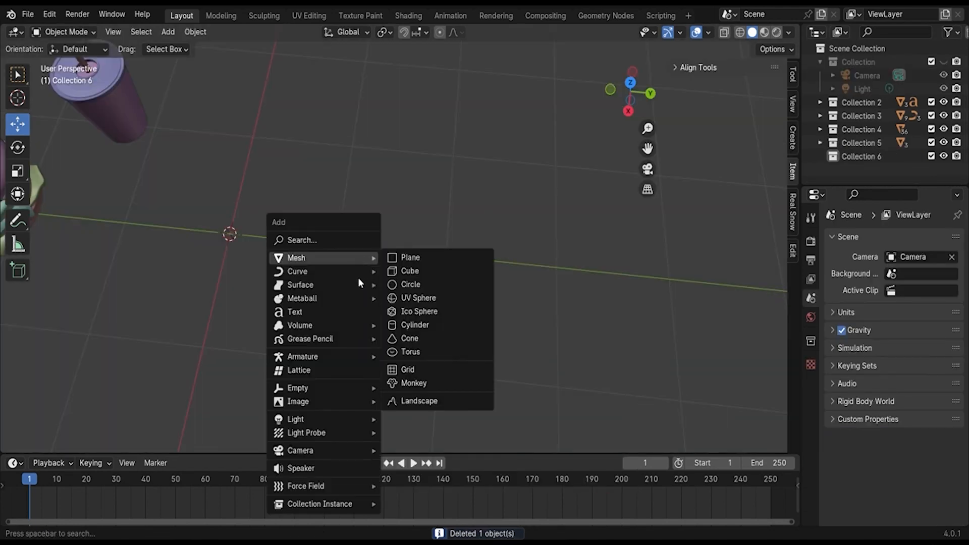
{"action": "left_click", "coordinate": [402, 270]}
{"action": "scroll", "coordinate": [556, 289], "scroll_direction": "down", "scroll_amount": 3}
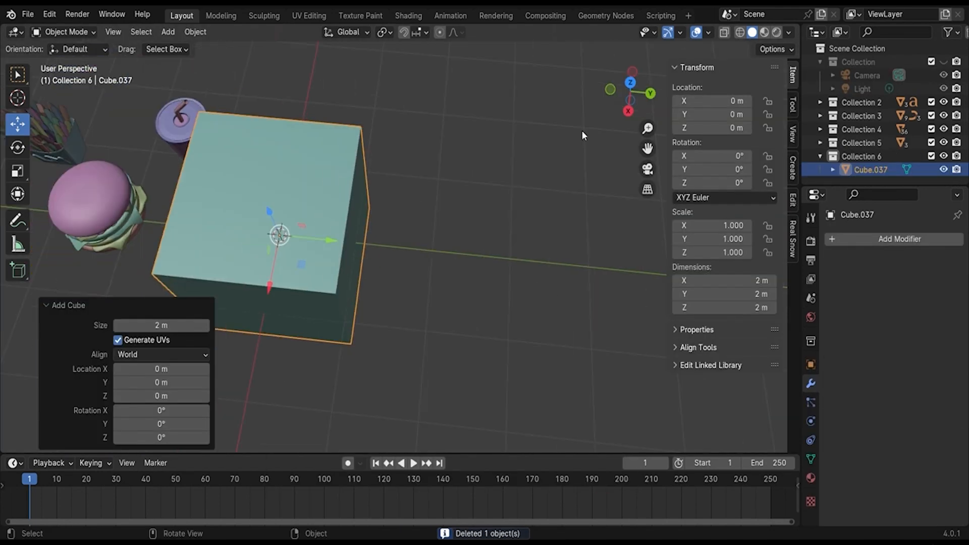
{"action": "left_click", "coordinate": [19, 172]}
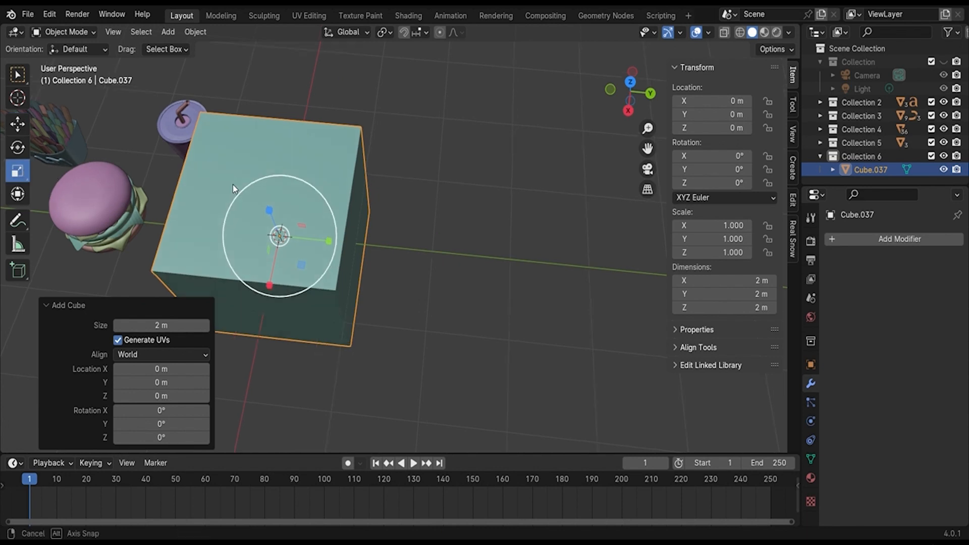
{"action": "middle_click_drag", "start_coordinate": [233, 187], "coordinate": [284, 209]}
{"action": "left_click_drag", "start_coordinate": [281, 204], "coordinate": [281, 264]}
Set the flattened cube's Z dimension to 0.03 m and revise it to 0.05 m
{"action": "left_click", "coordinate": [746, 309]}
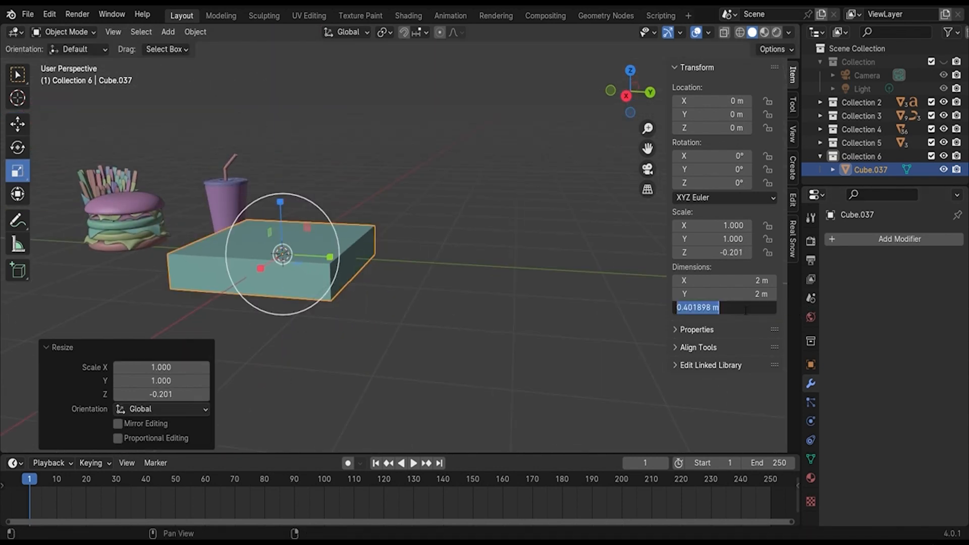
{"action": "type", "text": "0.03"}
{"action": "key", "text": "Return"}
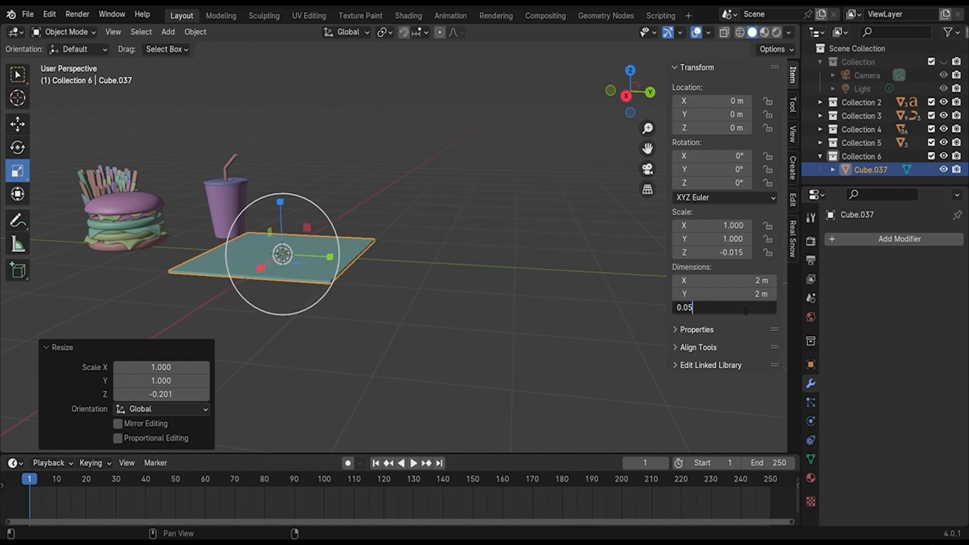
{"action": "left_click", "coordinate": [746, 309]}
{"action": "type", "text": "0.05"}
{"action": "key", "text": "Return"}
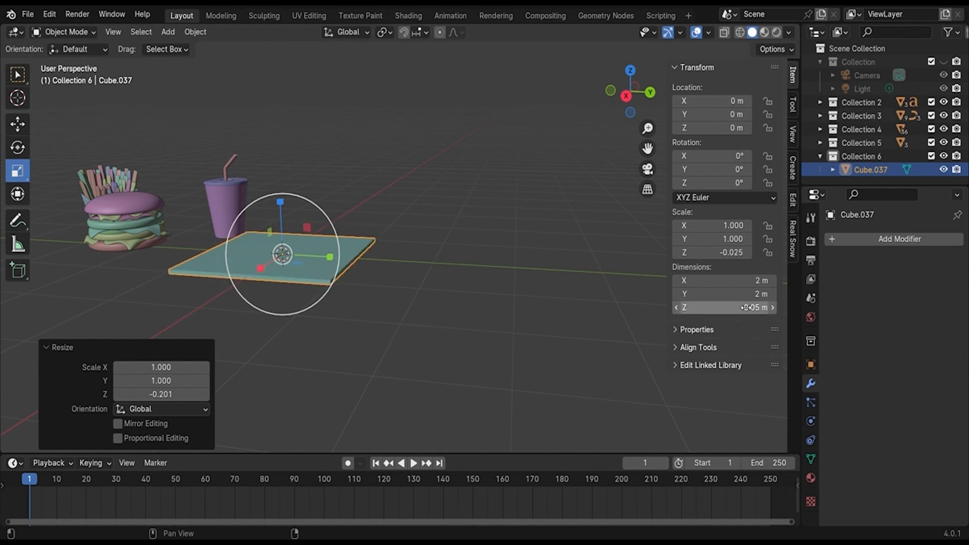
Move the slab about -2.13 m along Y and -0.37 m along X so it sits beneath the food and drink
{"action": "left_click", "coordinate": [626, 96]}
{"action": "middle_click_drag", "start_coordinate": [342, 243], "coordinate": [601, 240], "text": "shift"}
{"action": "left_click", "coordinate": [18, 124]}
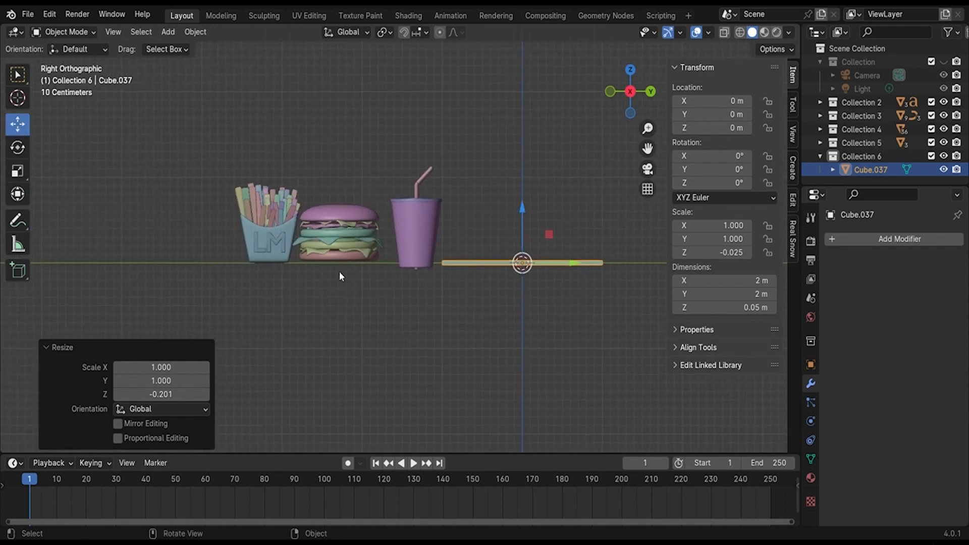
{"action": "left_click_drag", "start_coordinate": [551, 265], "coordinate": [381, 283]}
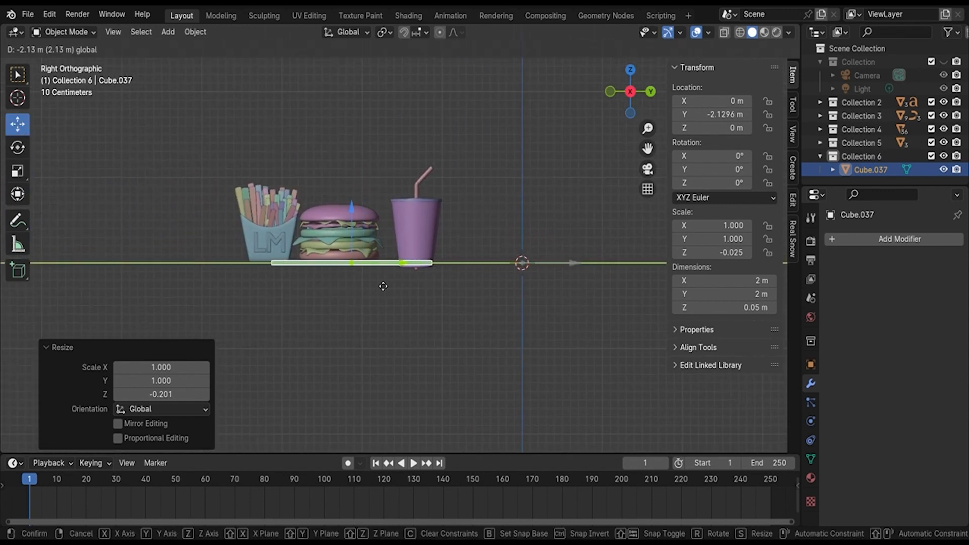
{"action": "left_click", "coordinate": [631, 70]}
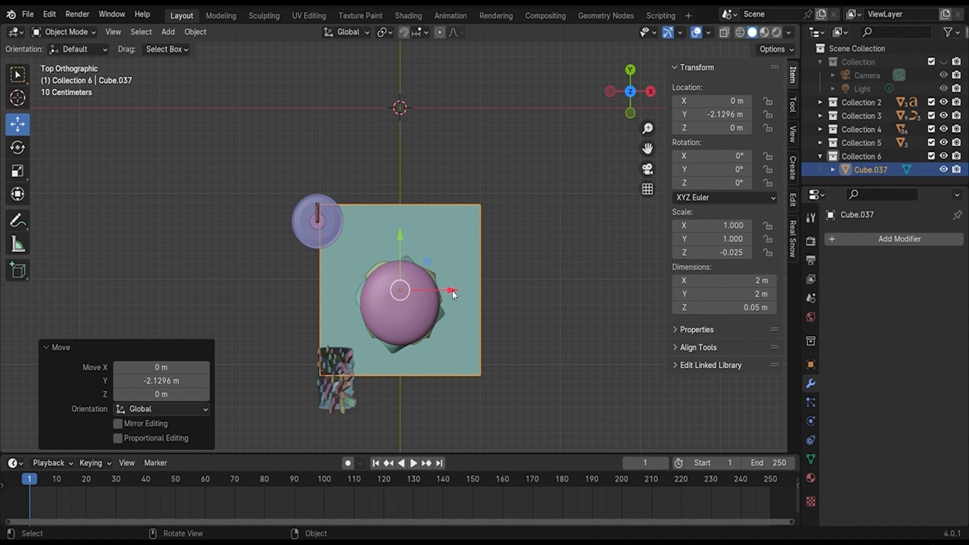
{"action": "left_click_drag", "start_coordinate": [453, 294], "coordinate": [428, 289]}
Stretch the slab to about 2.21 m along X and 2.87 m along Y
{"action": "left_click", "coordinate": [17, 170]}
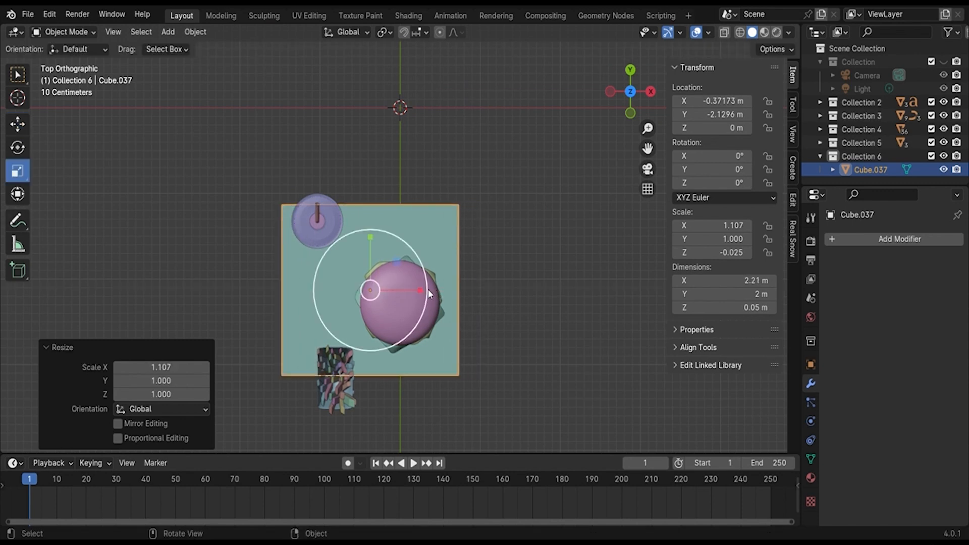
{"action": "left_click_drag", "start_coordinate": [370, 237], "coordinate": [373, 213]}
{"action": "middle_click_drag", "start_coordinate": [556, 308], "coordinate": [383, 263]}
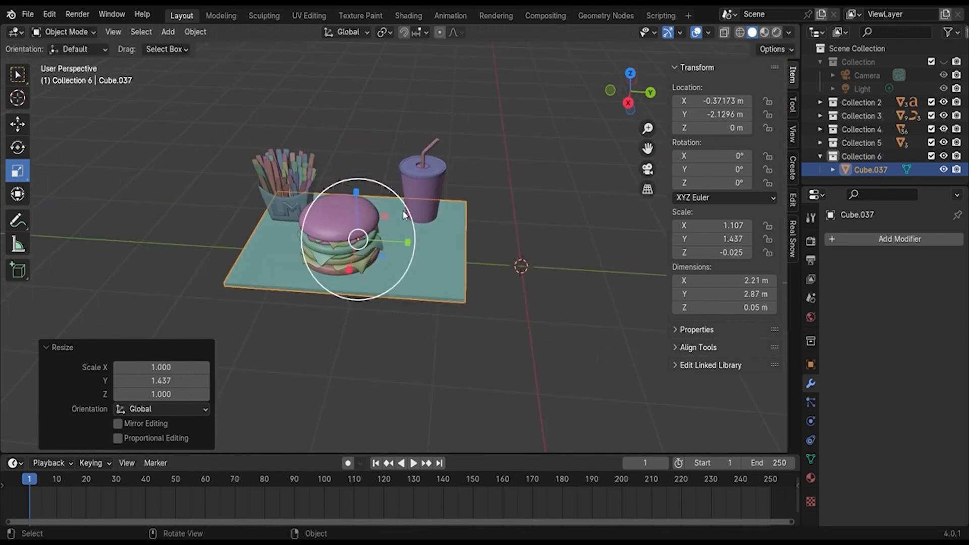
Move the slab about 3.2 m along Y, clear of the burger, fries and drink
{"action": "left_click", "coordinate": [18, 130]}
{"action": "left_click_drag", "start_coordinate": [399, 245], "coordinate": [520, 264]}
{"action": "middle_click_drag", "start_coordinate": [610, 358], "coordinate": [511, 363], "text": "shift"}
{"action": "scroll", "coordinate": [510, 363], "scroll_direction": "up", "scroll_amount": 2}
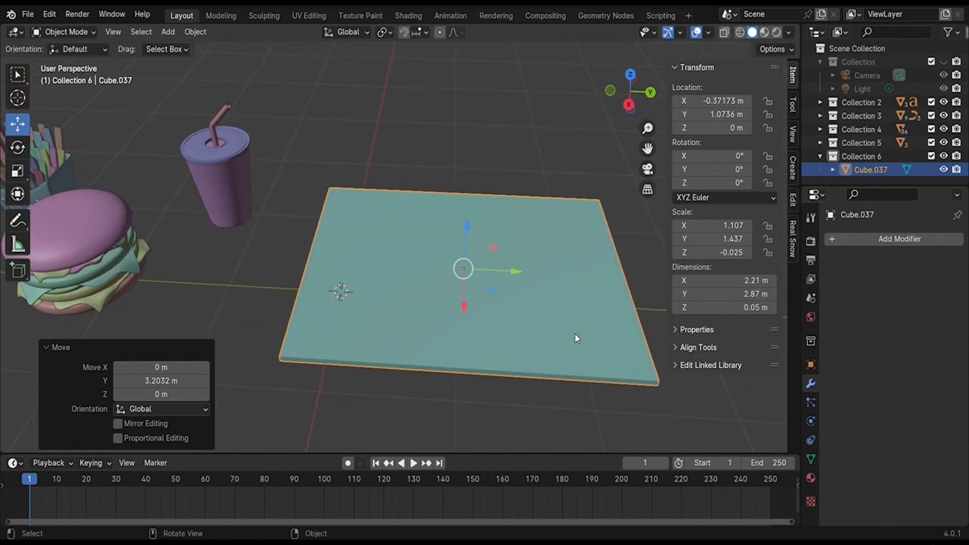
Add two loop cuts across the slab and spread them along Y close to its two ends
{"action": "key", "text": "Tab"}
{"action": "key", "text": "ctrl+r"}
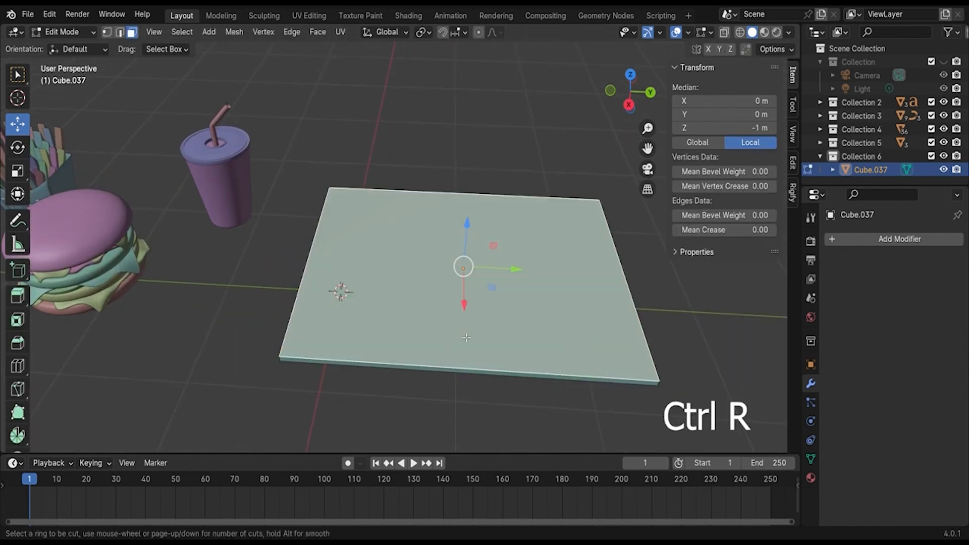
{"action": "scroll", "coordinate": [496, 379], "scroll_direction": "up", "scroll_amount": 1}
{"action": "left_click", "coordinate": [494, 379]}
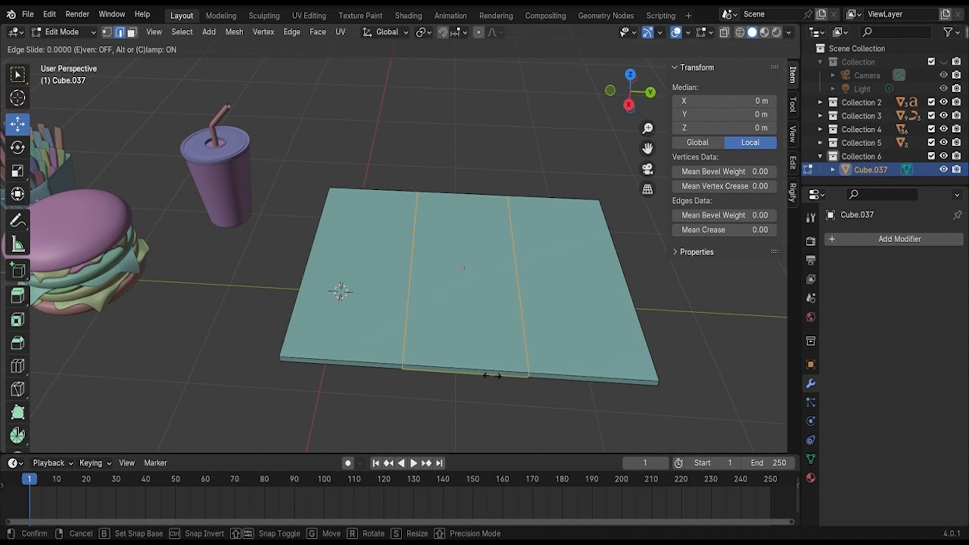
{"action": "right_click", "coordinate": [492, 376]}
{"action": "key", "text": "s"}
{"action": "key", "text": "y"}
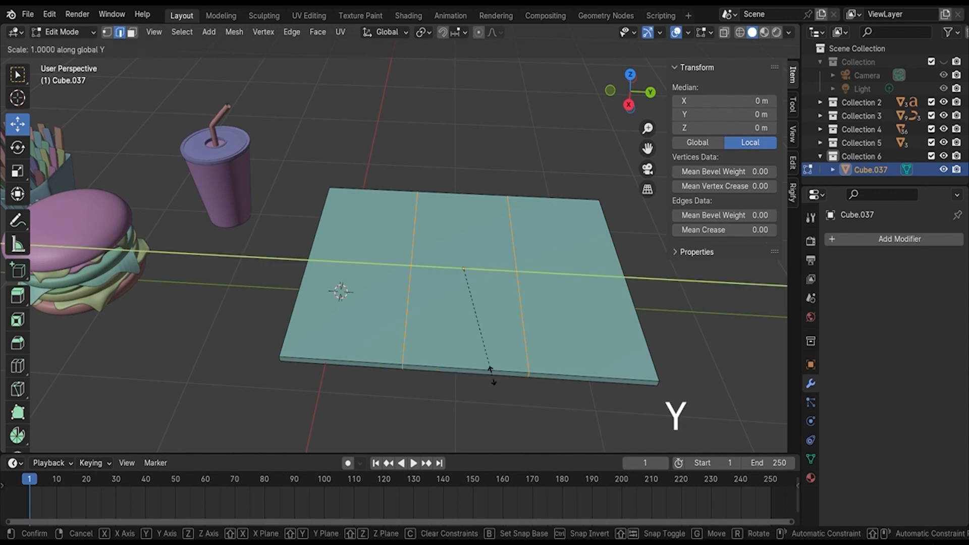
{"action": "left_click", "coordinate": [730, 413]}
{"action": "key", "text": "alt+a"}
Extrude the two narrow top strips at the slab's Y ends upward by 0.15 m to form side walls
{"action": "middle_click_drag", "start_coordinate": [632, 394], "coordinate": [662, 343]}
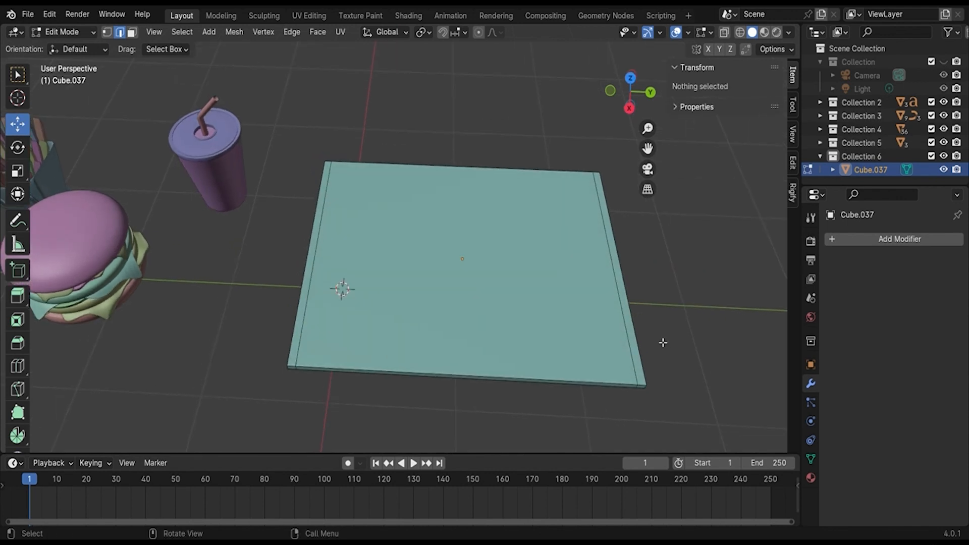
{"action": "left_click", "coordinate": [637, 336]}
{"action": "key", "text": "3"}
{"action": "left_click", "coordinate": [636, 339]}
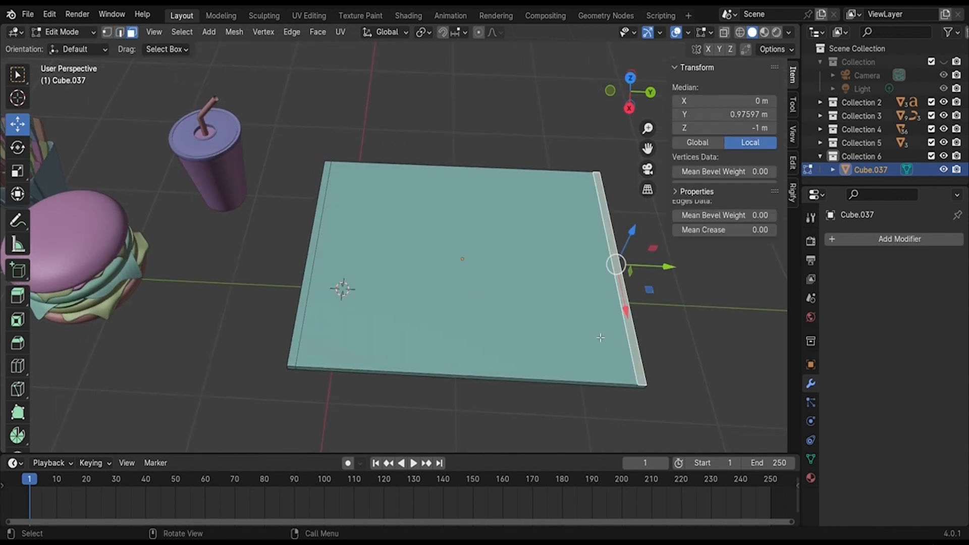
{"action": "middle_click_drag", "start_coordinate": [313, 280], "coordinate": [545, 318]}
{"action": "key", "text": "e"}
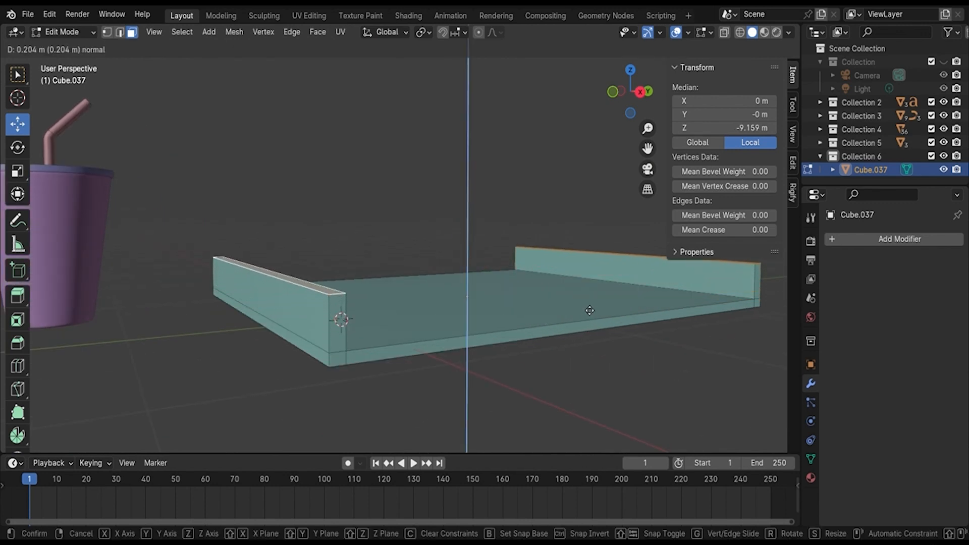
{"action": "type", "text": "0"}
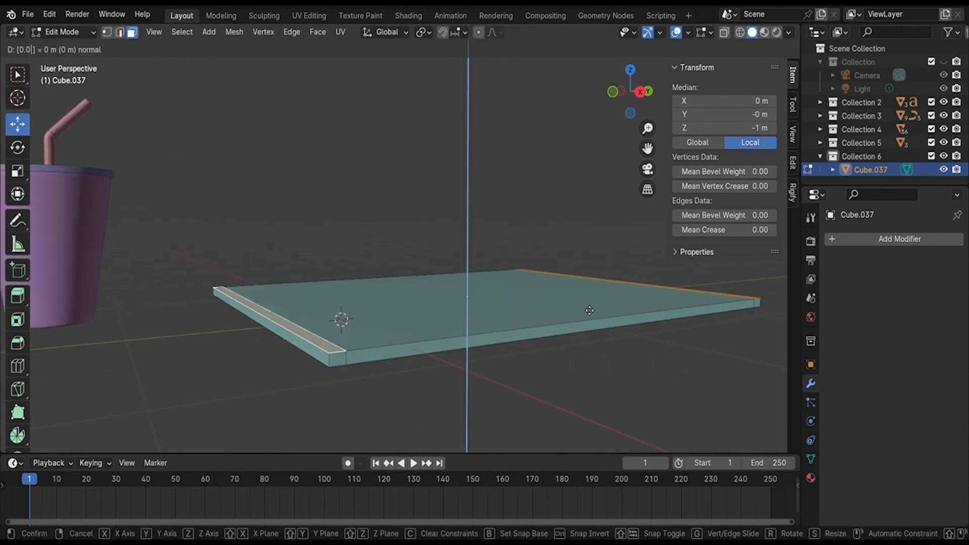
{"action": "type", "text": ".15"}
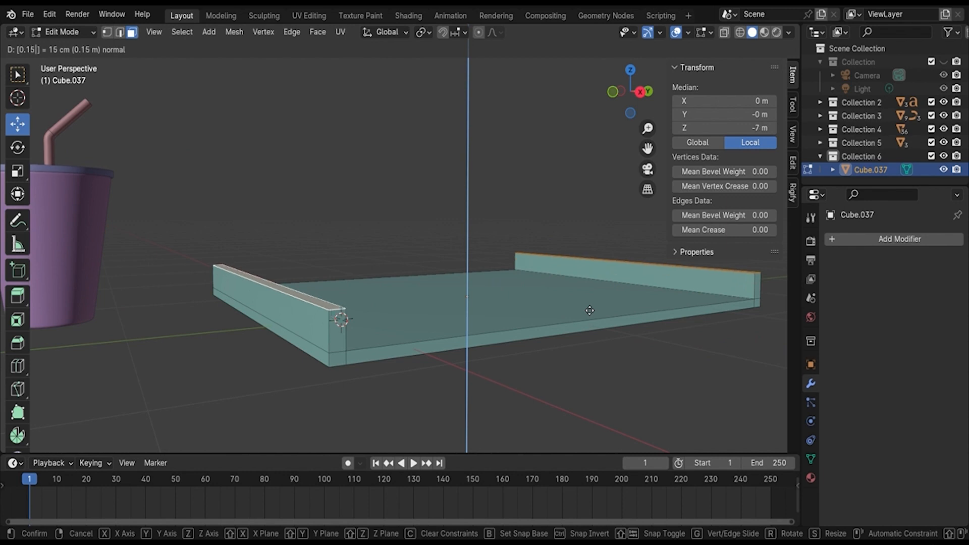
{"action": "key", "text": "Return"}
{"action": "left_click", "coordinate": [599, 327]}
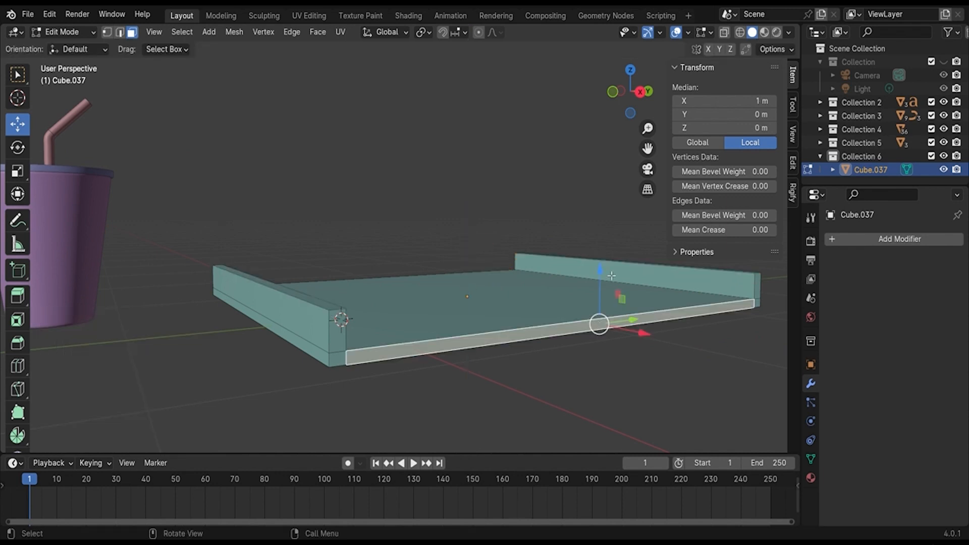
{"action": "middle_click_drag", "start_coordinate": [599, 327], "coordinate": [625, 346]}
{"action": "scroll", "coordinate": [625, 346], "scroll_direction": "down", "scroll_amount": 3}
{"action": "key", "text": "ctrl+r"}
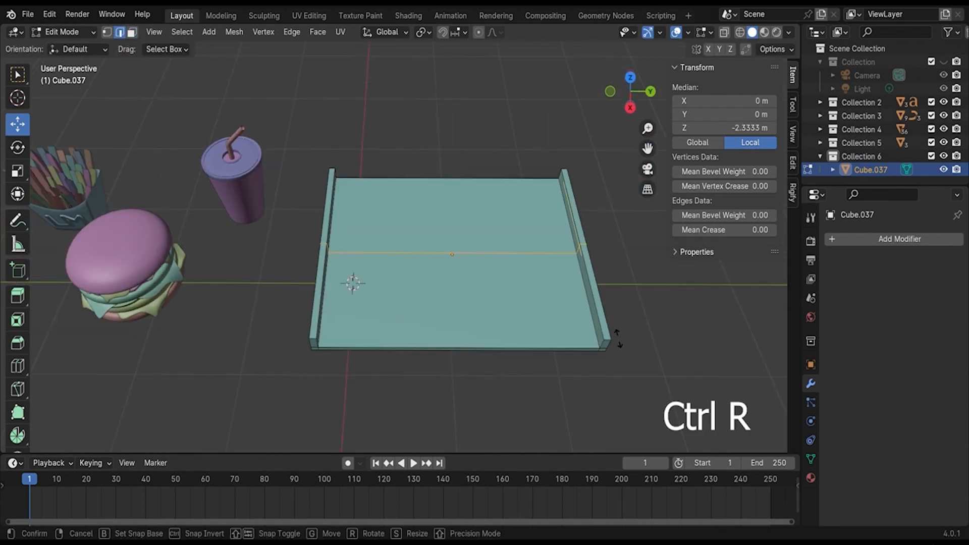
{"action": "left_click", "coordinate": [624, 346]}
{"action": "right_click", "coordinate": [624, 348]}
{"action": "key", "text": "3"}
{"action": "left_click", "coordinate": [624, 349]}
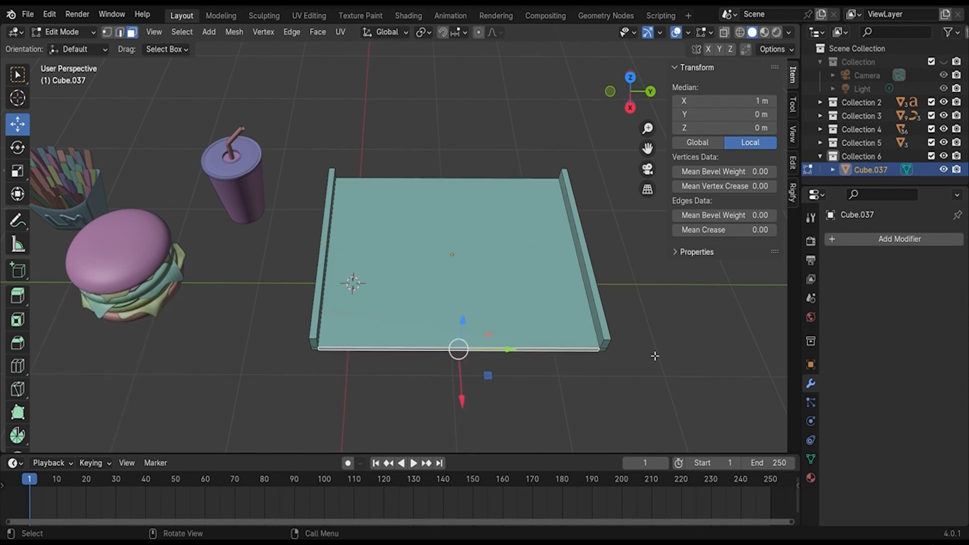
Add two loop cuts running between the side walls and spread them along X close to the front and back edges
{"action": "middle_click_drag", "start_coordinate": [654, 355], "coordinate": [650, 405]}
{"action": "key", "text": "ctrl+r"}
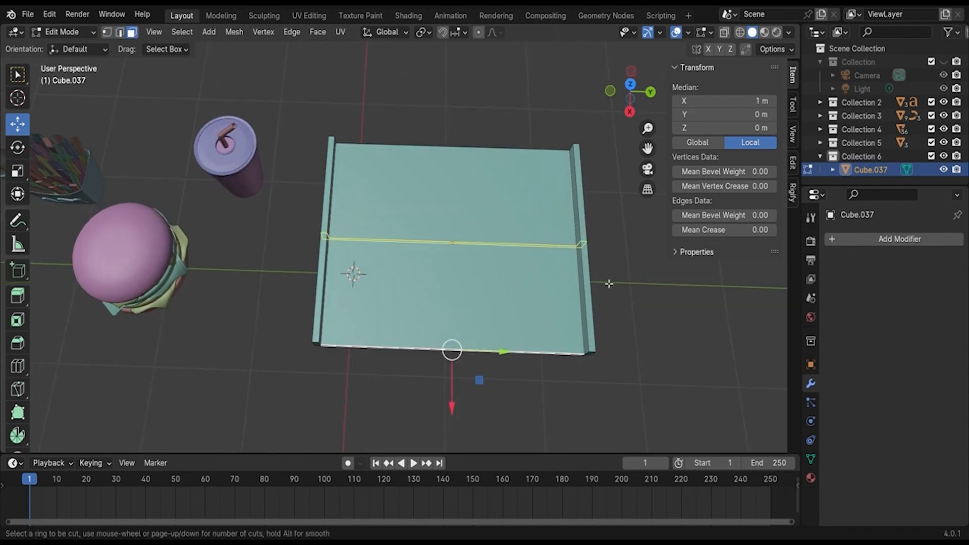
{"action": "scroll", "coordinate": [608, 280], "scroll_direction": "up", "scroll_amount": 1}
{"action": "left_click", "coordinate": [608, 278]}
{"action": "right_click", "coordinate": [608, 276]}
{"action": "key", "text": "s"}
{"action": "key", "text": "x"}
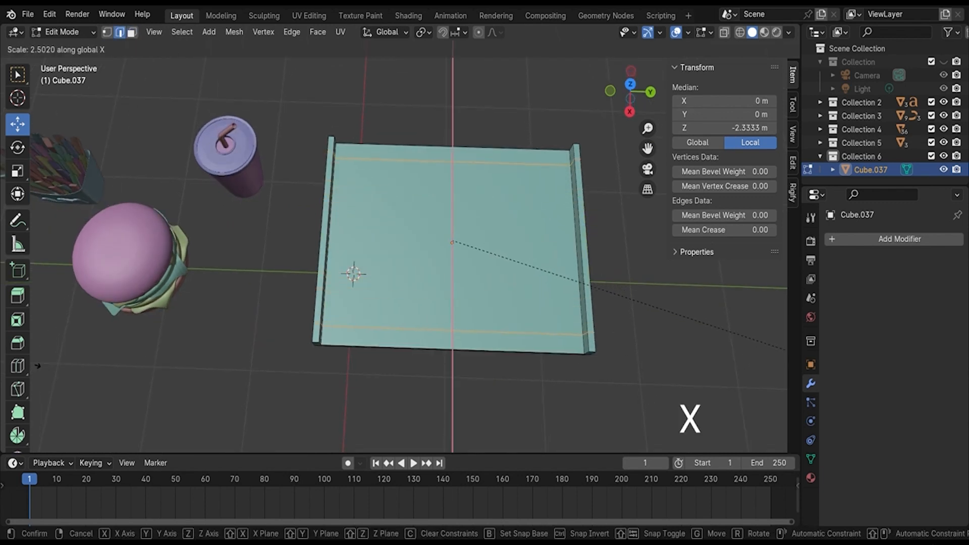
{"action": "left_click", "coordinate": [78, 367]}
{"action": "left_click", "coordinate": [331, 398]}
Extrude the narrow top strips along the front and back edges upward by 0.1 m to close the tray rim
{"action": "key", "text": "3"}
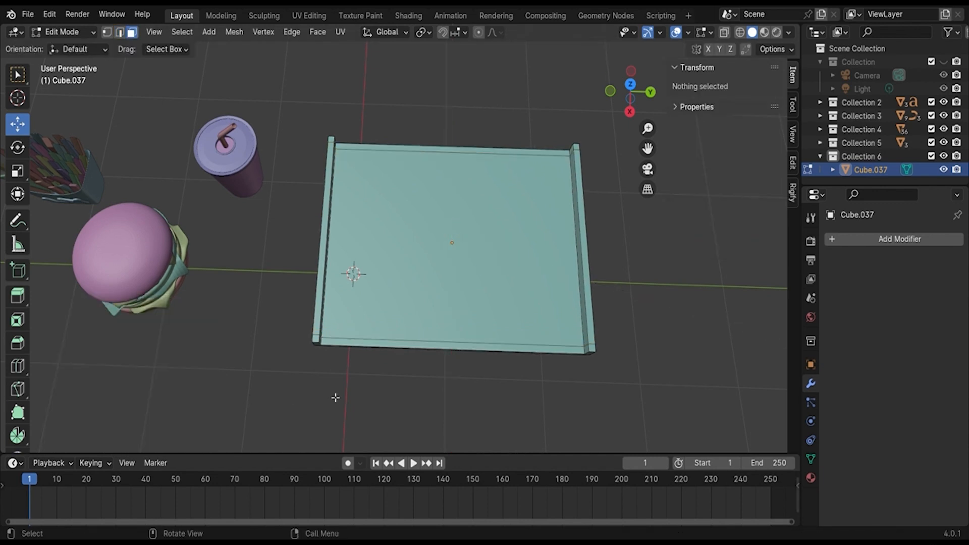
{"action": "middle_click_drag", "start_coordinate": [335, 398], "coordinate": [492, 310]}
{"action": "left_click", "coordinate": [492, 310]}
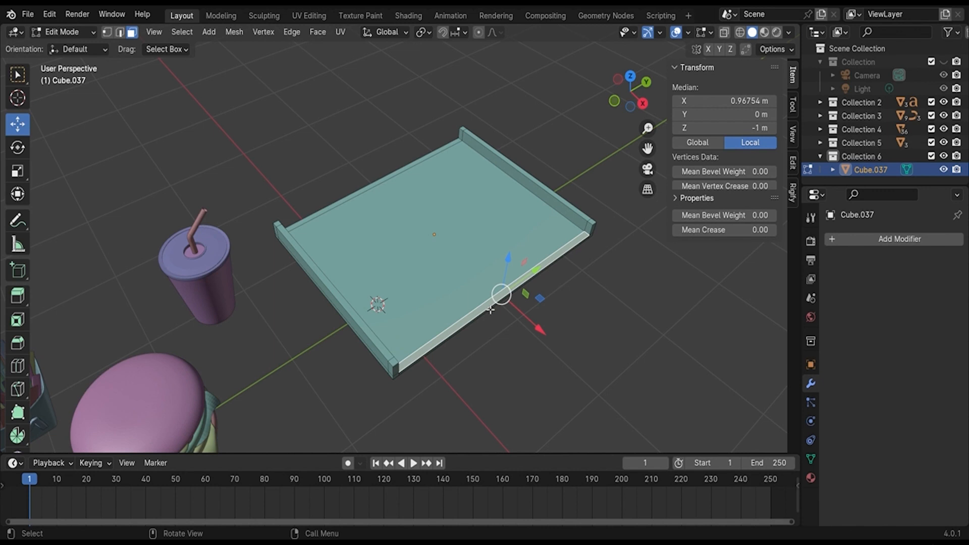
{"action": "left_click", "coordinate": [359, 199], "text": "shift"}
{"action": "middle_click_drag", "start_coordinate": [568, 389], "coordinate": [608, 368]}
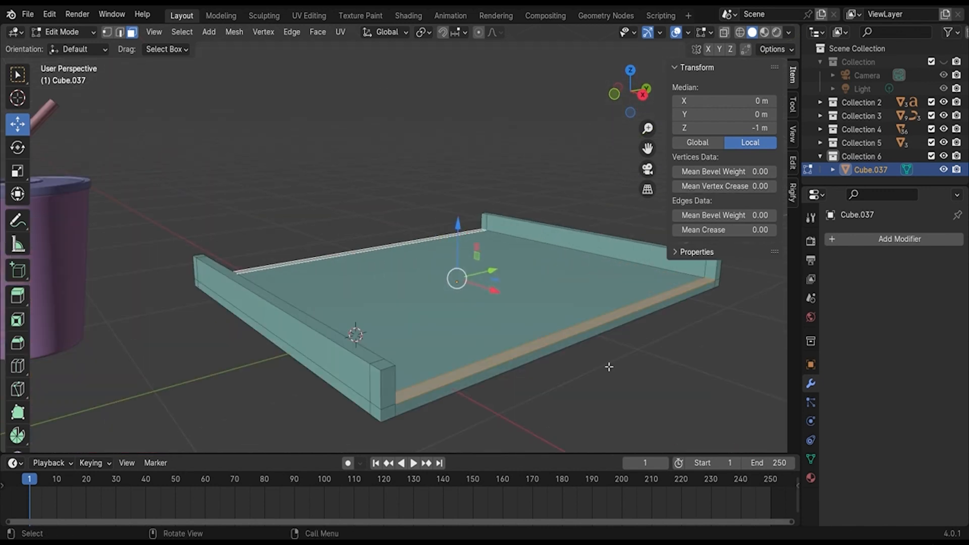
{"action": "type", "text": "e"}
{"action": "type", "text": "0"}
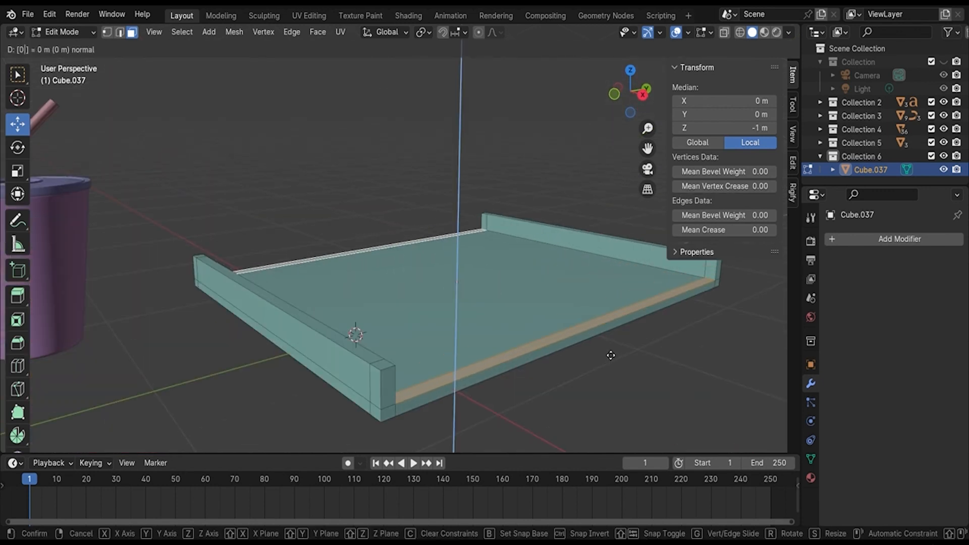
{"action": "type", "text": ".1"}
{"action": "key", "text": "Return"}
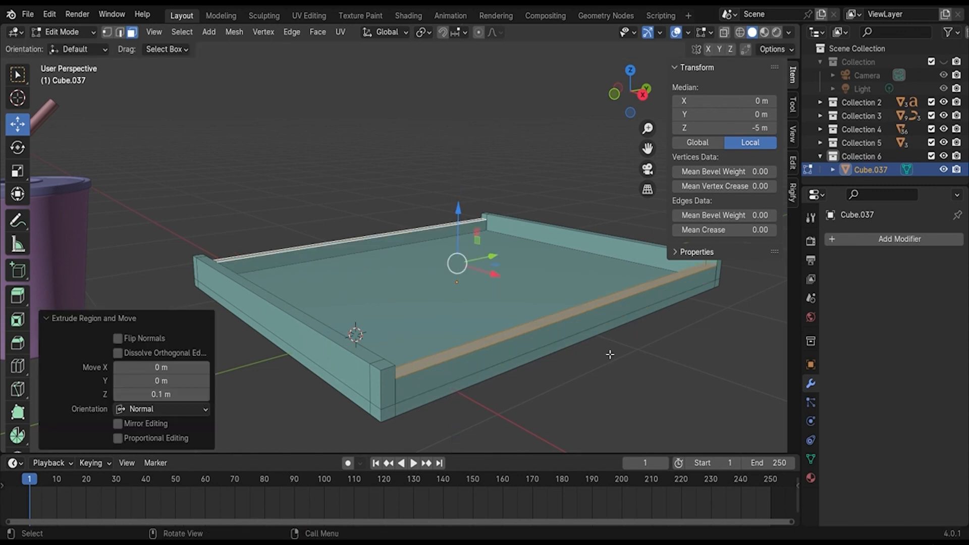
{"action": "left_click", "coordinate": [610, 354]}
Return to Object Mode and add a Bevel modifier to the tray with a 0.5 m amount and 3 segments
{"action": "scroll", "coordinate": [613, 354], "scroll_direction": "down", "scroll_amount": 4}
{"action": "middle_click_drag", "start_coordinate": [621, 353], "coordinate": [569, 396]}
{"action": "key", "text": "Tab"}
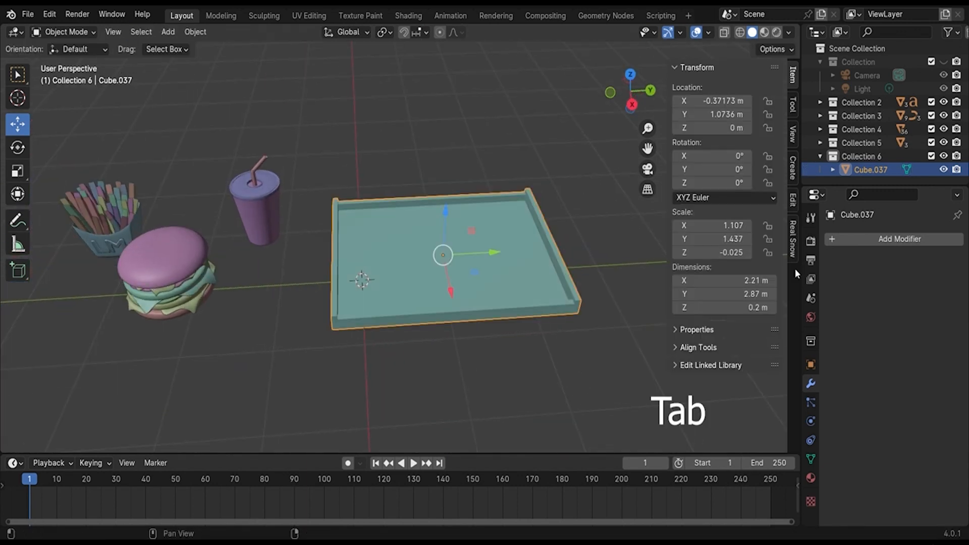
{"action": "left_click", "coordinate": [922, 239]}
{"action": "left_click", "coordinate": [792, 256]}
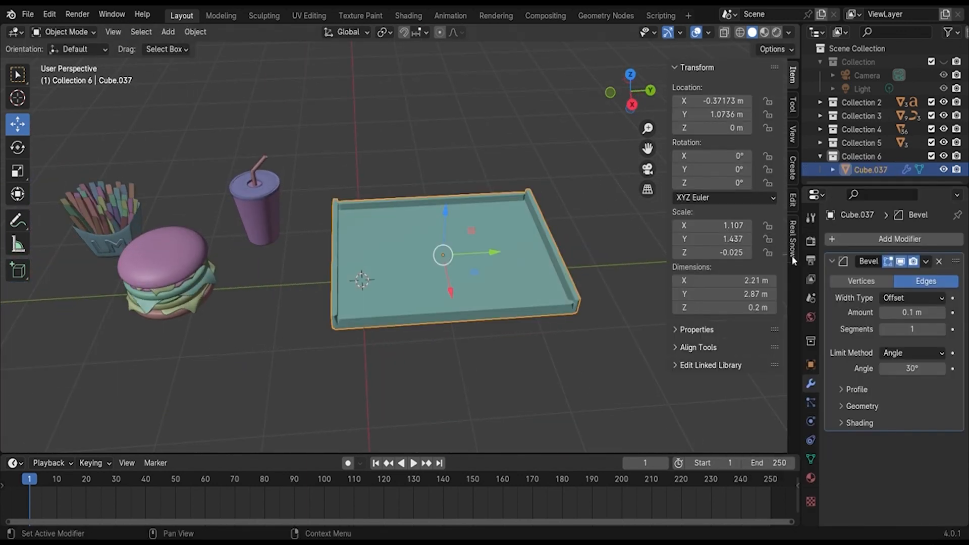
{"action": "left_click", "coordinate": [927, 313]}
{"action": "left_click_drag", "start_coordinate": [908, 329], "coordinate": [923, 329]}
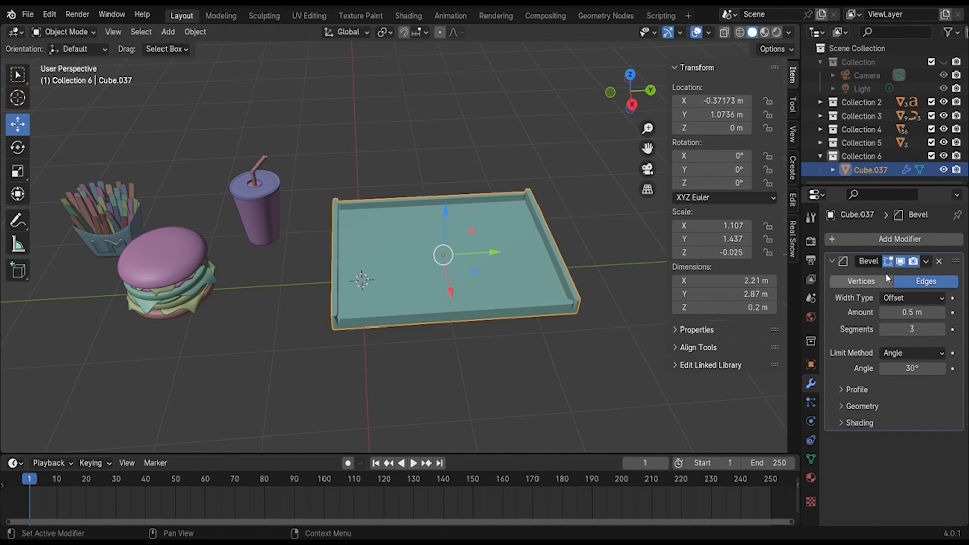
Add a Subdivision Surface modifier to the tray with viewport level 2
{"action": "left_click", "coordinate": [875, 238]}
{"action": "mouse_move", "coordinate": [875, 237]}
{"action": "left_click", "coordinate": [776, 411]}
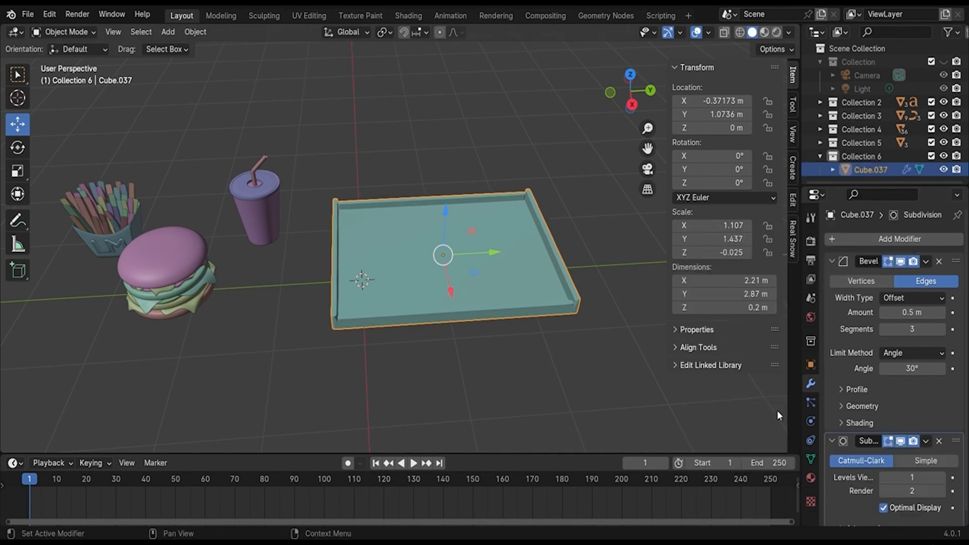
{"action": "left_click", "coordinate": [945, 478]}
Add a loop cut across the tray tight against the side wall nearest the drink, with a slide factor of 0.990
{"action": "middle_click_drag", "start_coordinate": [587, 353], "coordinate": [513, 303]}
{"action": "key", "text": "Tab"}
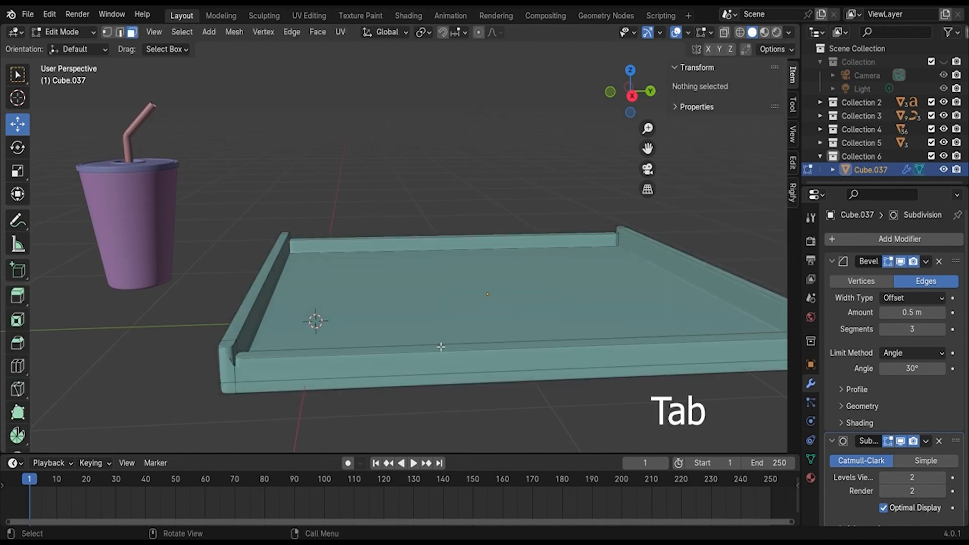
{"action": "key", "text": "ctrl+r"}
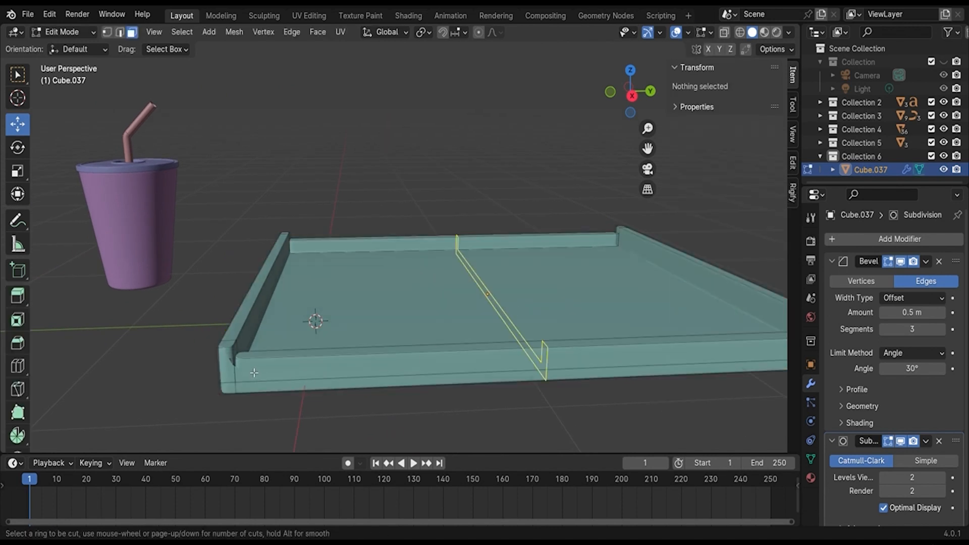
{"action": "left_click", "coordinate": [254, 373]}
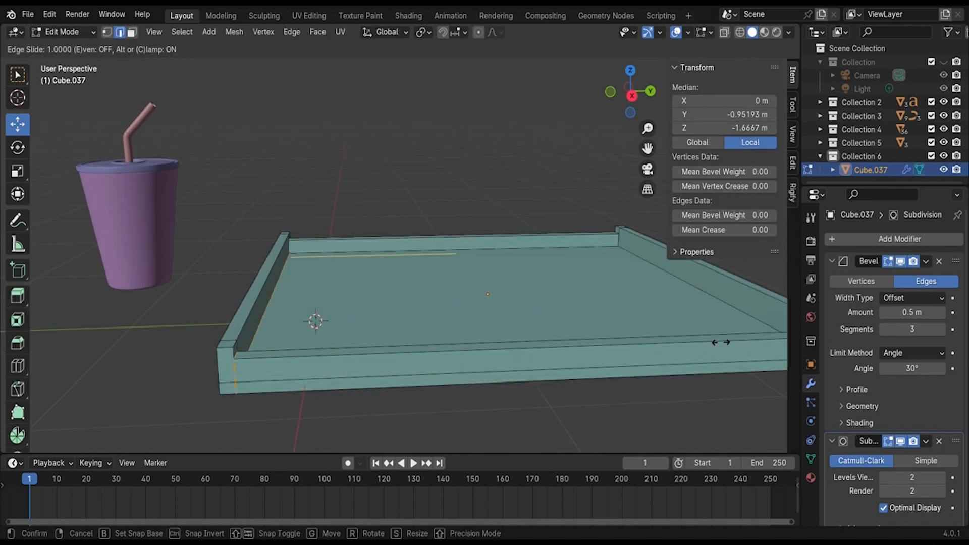
{"action": "left_click", "coordinate": [754, 351]}
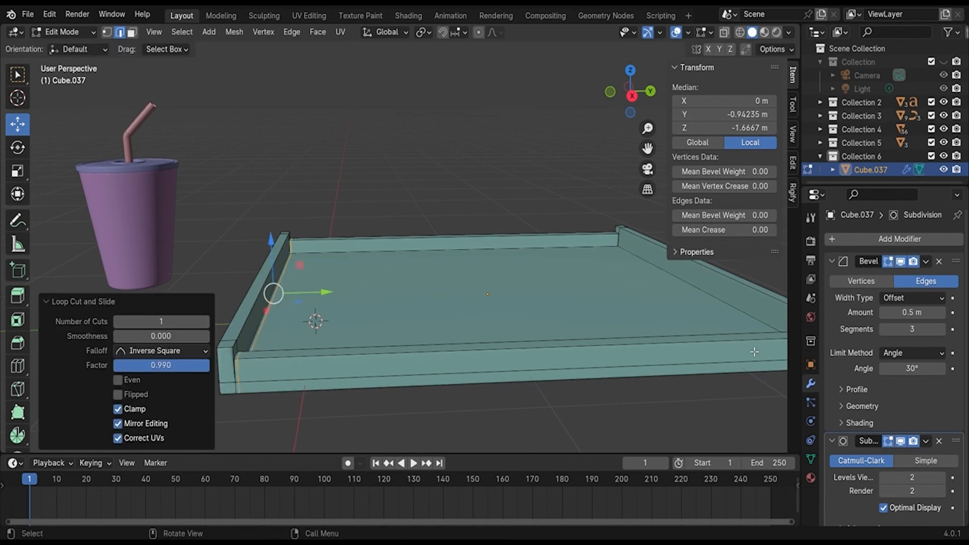
Add a loop cut across the tray tight against the side wall farthest from the drink and return to Object Mode
{"action": "scroll", "coordinate": [657, 311], "scroll_direction": "down", "scroll_amount": 3}
{"action": "middle_click_drag", "start_coordinate": [656, 323], "coordinate": [625, 343]}
{"action": "scroll", "coordinate": [625, 343], "scroll_direction": "up", "scroll_amount": 3}
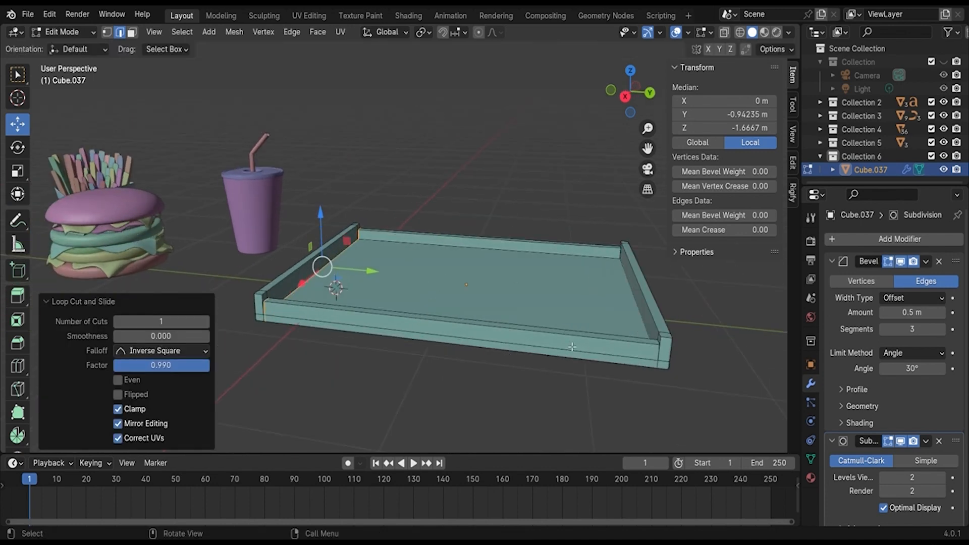
{"action": "middle_click_drag", "start_coordinate": [684, 353], "coordinate": [453, 248], "text": "shift"}
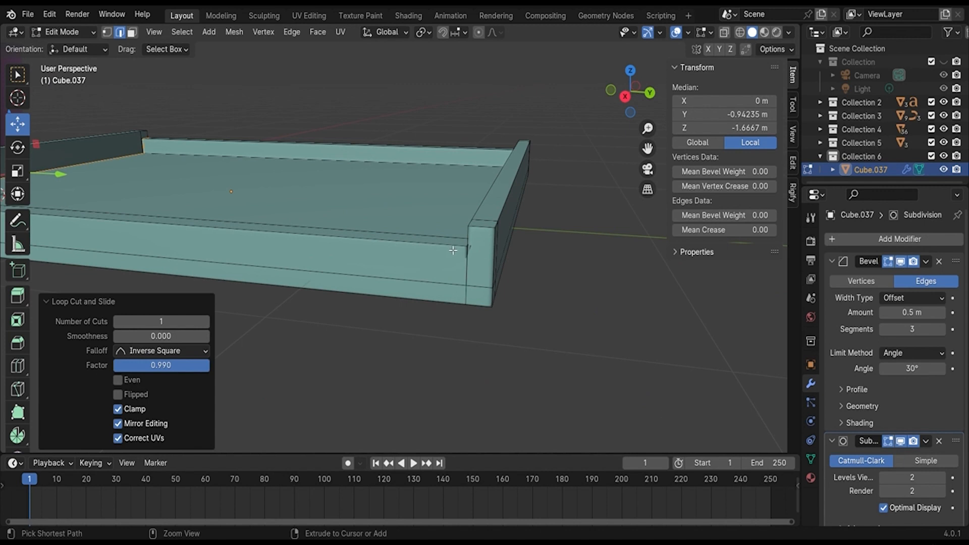
{"action": "key", "text": "ctrl+r"}
{"action": "left_click", "coordinate": [452, 251]}
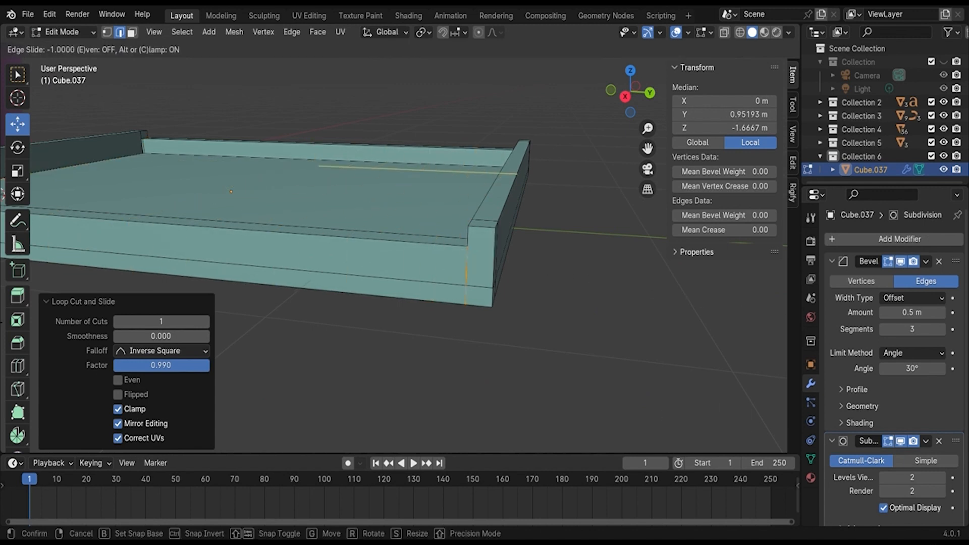
{"action": "left_click", "coordinate": [502, 195]}
{"action": "key", "text": "Tab"}
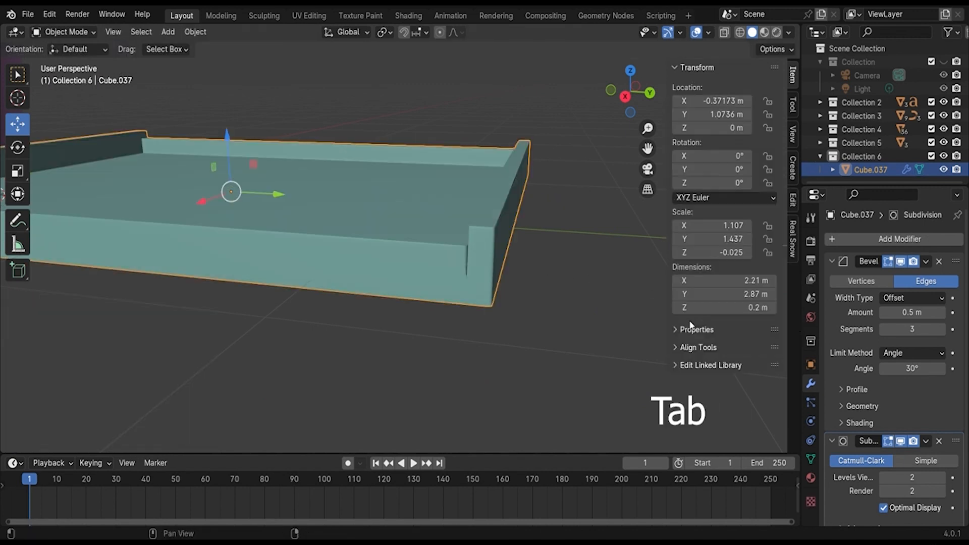
Move the tray along the Y axis in top view to about -2.283 m, beneath the burger, fries and drink
{"action": "scroll", "coordinate": [504, 249], "scroll_direction": "down", "scroll_amount": 4}
{"action": "left_click", "coordinate": [529, 248]}
{"action": "mouse_move", "coordinate": [441, 243]}
{"action": "middle_mouse_down"}
{"action": "mouse_move", "coordinate": [462, 270]}
{"action": "mouse_move", "coordinate": [500, 250]}
{"action": "mouse_move", "coordinate": [424, 250]}
{"action": "middle_mouse_up"}
{"action": "scroll", "coordinate": [462, 271], "scroll_direction": "down", "scroll_amount": 3}
{"action": "left_click", "coordinate": [424, 249]}
{"action": "left_click", "coordinate": [631, 75]}
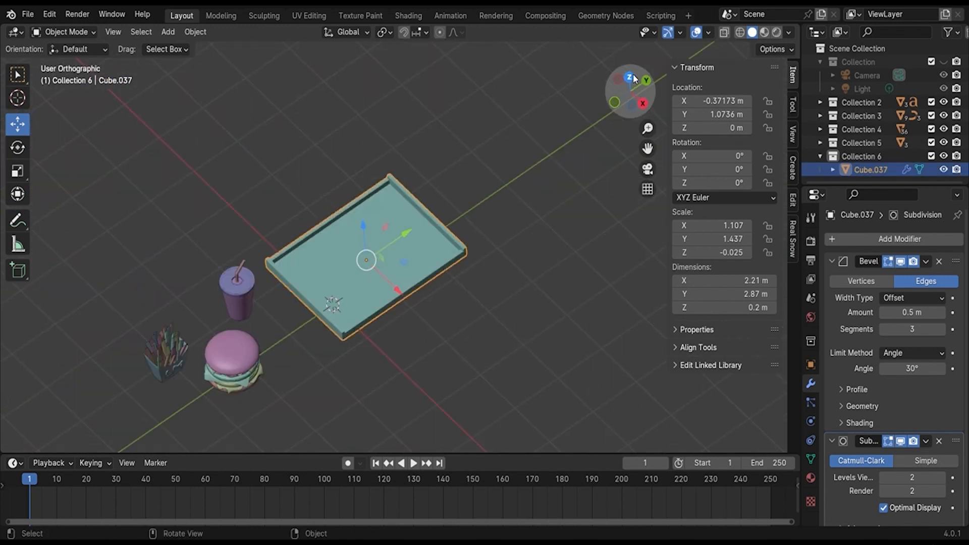
{"action": "left_click_drag", "start_coordinate": [407, 234], "coordinate": [410, 393]}
{"action": "middle_click_drag", "start_coordinate": [437, 343], "coordinate": [519, 163], "text": "shift"}
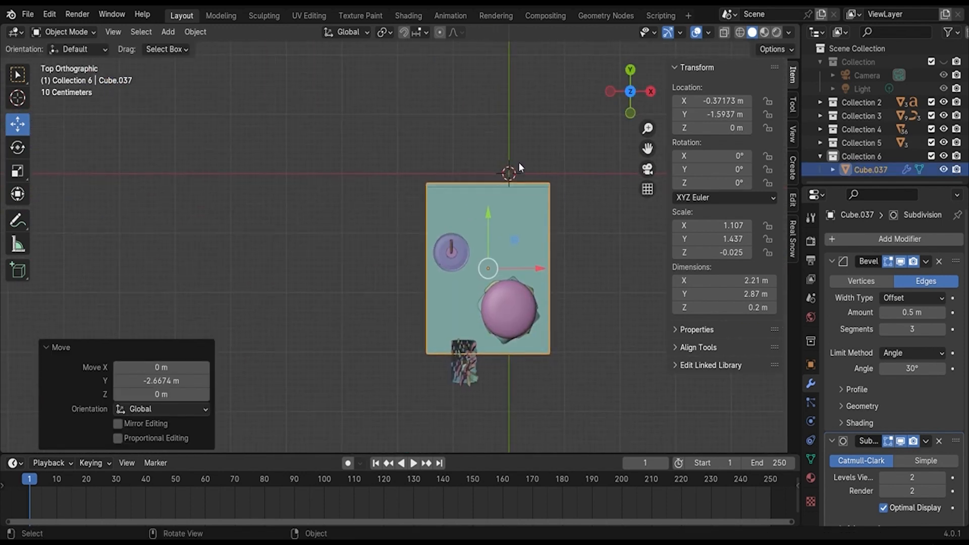
{"action": "left_click_drag", "start_coordinate": [492, 226], "coordinate": [578, 302]}
{"action": "middle_click_drag", "start_coordinate": [624, 345], "coordinate": [472, 226]}
{"action": "scroll", "coordinate": [472, 226], "scroll_direction": "up", "scroll_amount": 4}
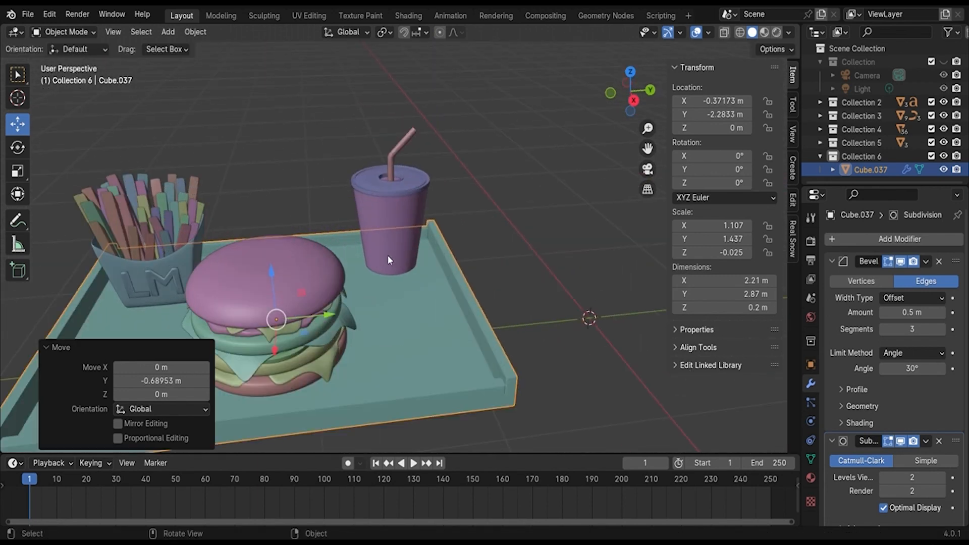
Examine how the burger, fries and drink sit on the tray through the camera, in perspective and from above
{"action": "middle_click_drag", "start_coordinate": [388, 257], "coordinate": [432, 240]}
{"action": "key", "text": "KP_0"}
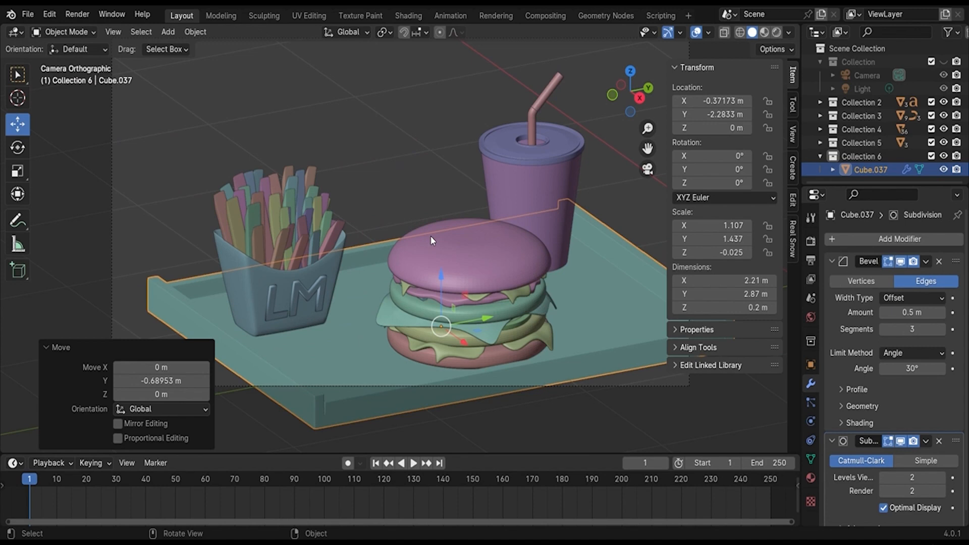
{"action": "scroll", "coordinate": [430, 235], "scroll_direction": "down", "scroll_amount": 3}
{"action": "scroll", "coordinate": [427, 250], "scroll_direction": "up", "scroll_amount": 1}
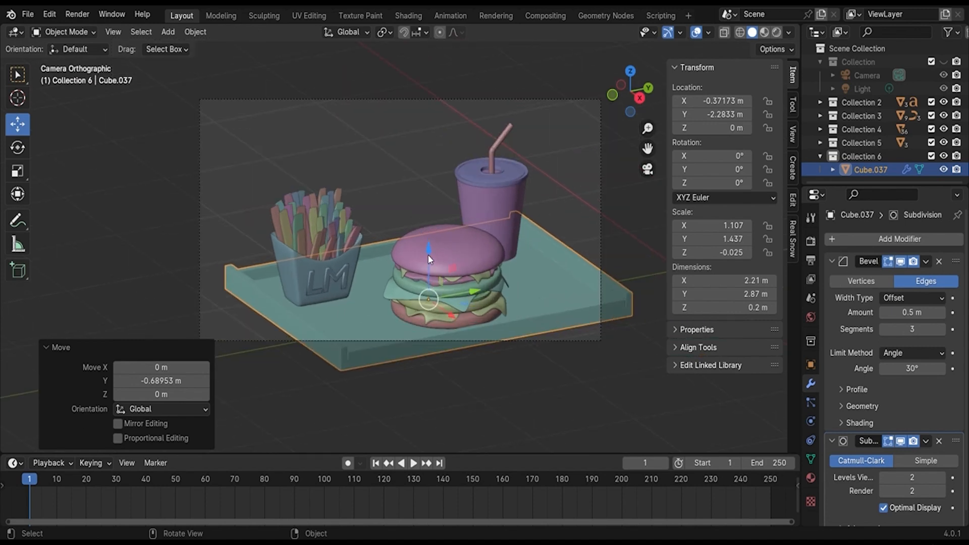
{"action": "scroll", "coordinate": [515, 286], "scroll_direction": "down", "scroll_amount": 3}
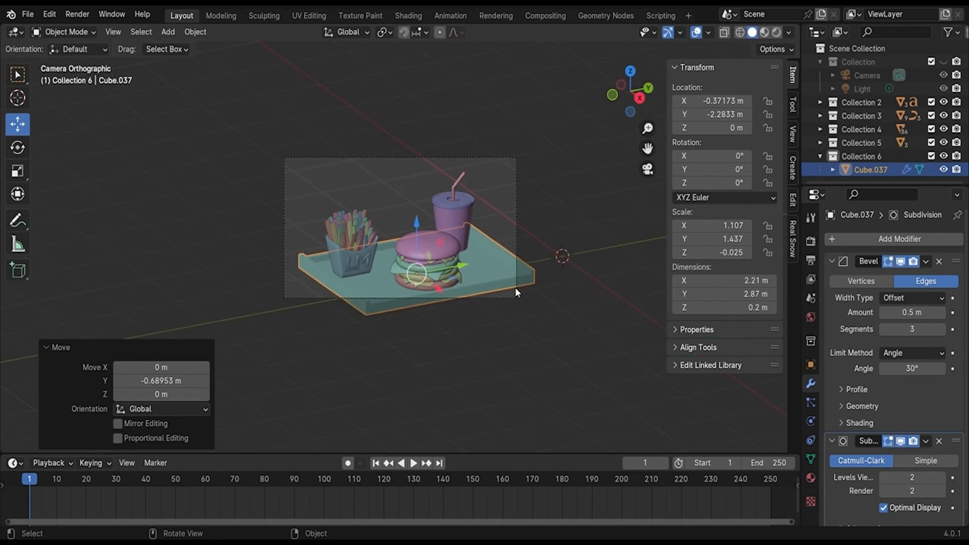
{"action": "middle_click_drag", "start_coordinate": [515, 286], "coordinate": [482, 303]}
{"action": "scroll", "coordinate": [484, 263], "scroll_direction": "up", "scroll_amount": 5}
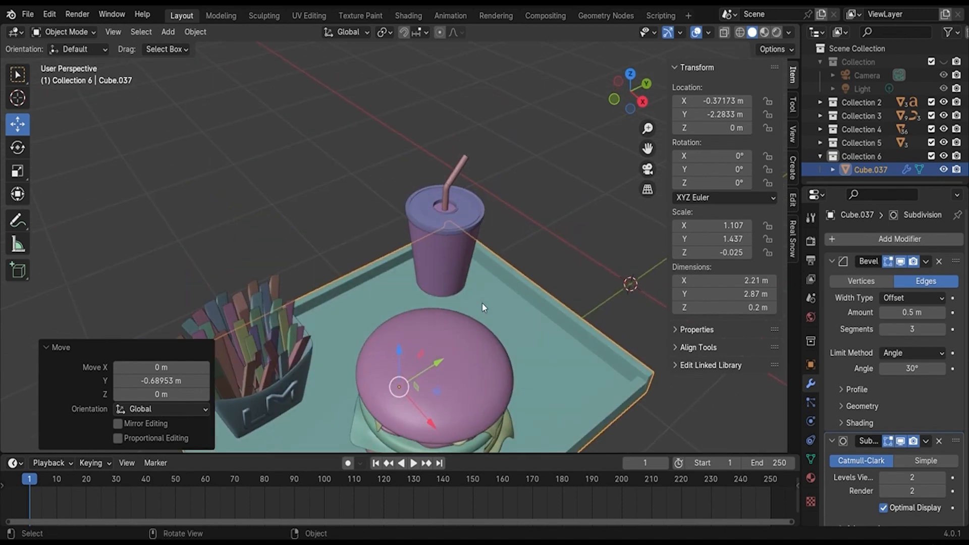
{"action": "scroll", "coordinate": [483, 303], "scroll_direction": "down", "scroll_amount": 5}
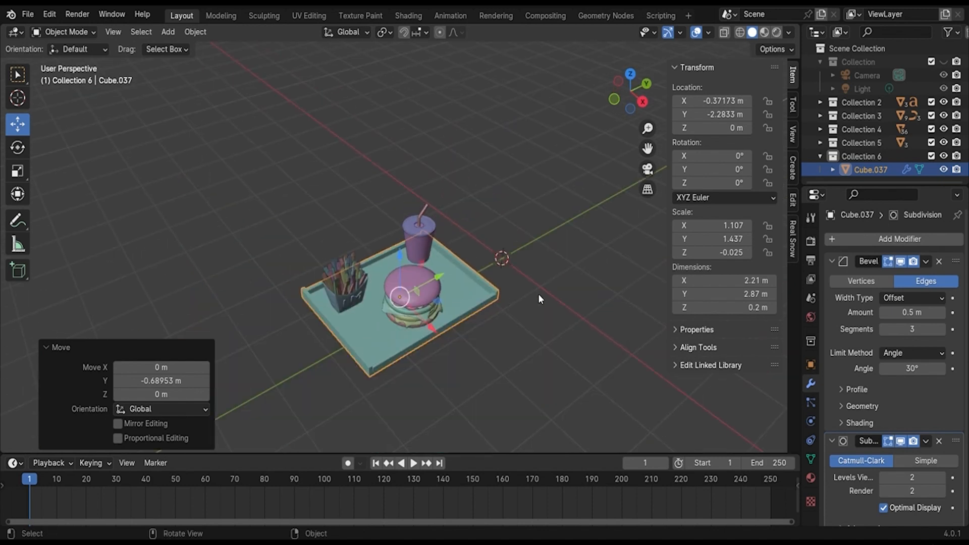
{"action": "left_click", "coordinate": [538, 295]}
{"action": "middle_click_drag", "start_coordinate": [500, 365], "coordinate": [495, 400]}
{"action": "left_click", "coordinate": [631, 84]}
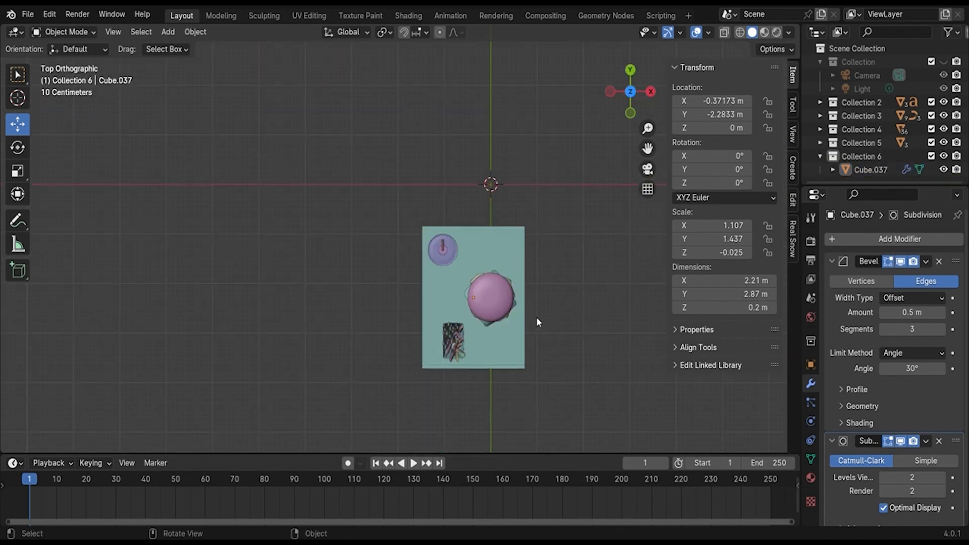
{"action": "left_click", "coordinate": [491, 257]}
{"action": "left_click_drag", "start_coordinate": [471, 244], "coordinate": [471, 245]}
{"action": "left_click", "coordinate": [550, 359]}
{"action": "middle_click_drag", "start_coordinate": [550, 359], "coordinate": [363, 310]}
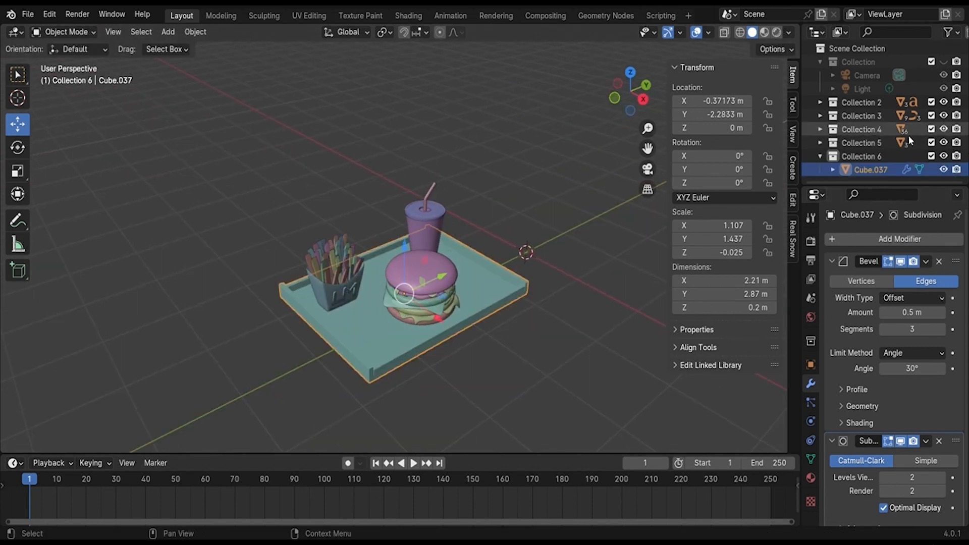
Select all the fries with their carton while the tray is temporarily hidden, and shift them slightly along negative X in top view
{"action": "left_click", "coordinate": [943, 170]}
{"action": "left_click_drag", "start_coordinate": [368, 313], "coordinate": [245, 211]}
{"action": "left_click", "coordinate": [943, 170]}
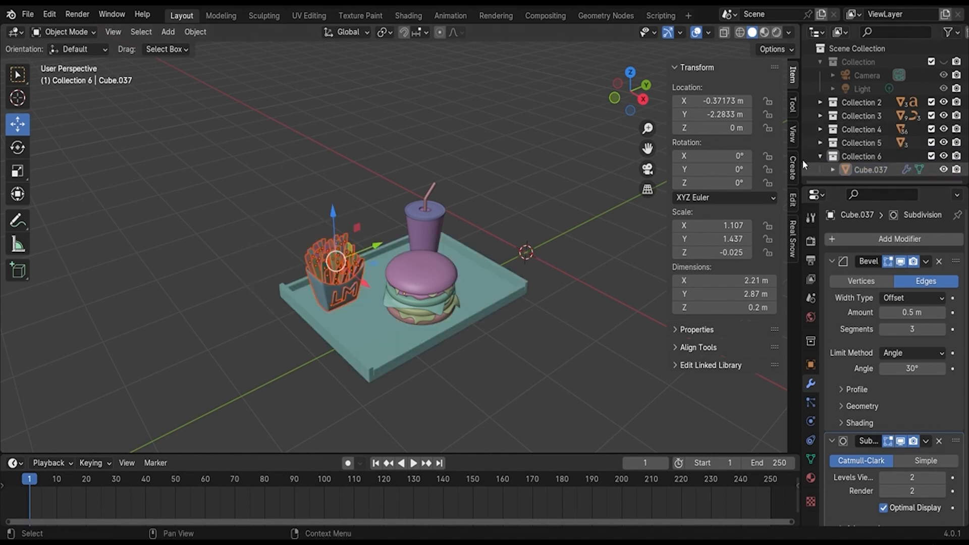
{"action": "left_click", "coordinate": [630, 72]}
{"action": "left_click_drag", "start_coordinate": [470, 323], "coordinate": [470, 322]}
{"action": "left_click_drag", "start_coordinate": [509, 361], "coordinate": [499, 361]}
{"action": "middle_click_drag", "start_coordinate": [499, 357], "coordinate": [529, 306]}
{"action": "left_click", "coordinate": [528, 306]}
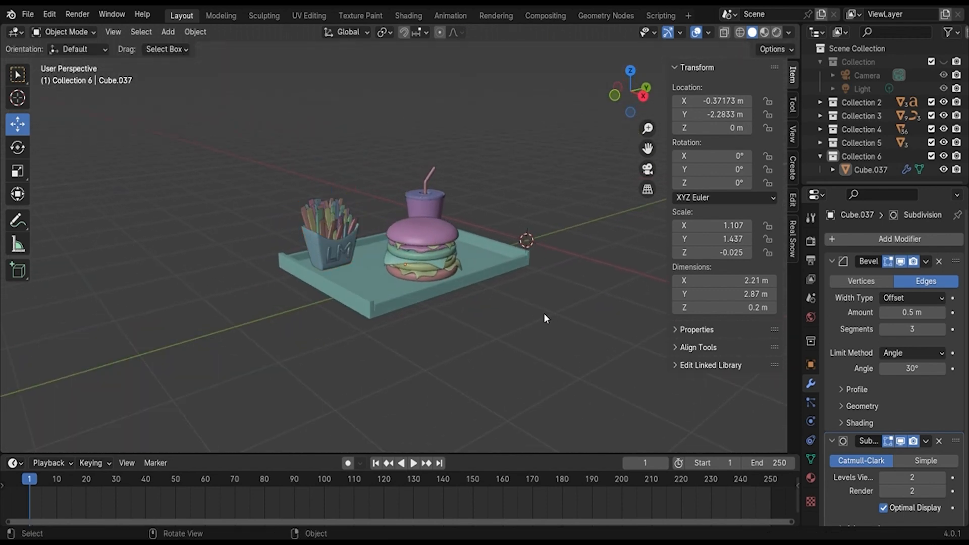
Save the Hamburger Set.blend file
{"action": "key", "text": "ctrl+s"}
{"action": "scroll", "coordinate": [544, 313], "scroll_direction": "up", "scroll_amount": 5}
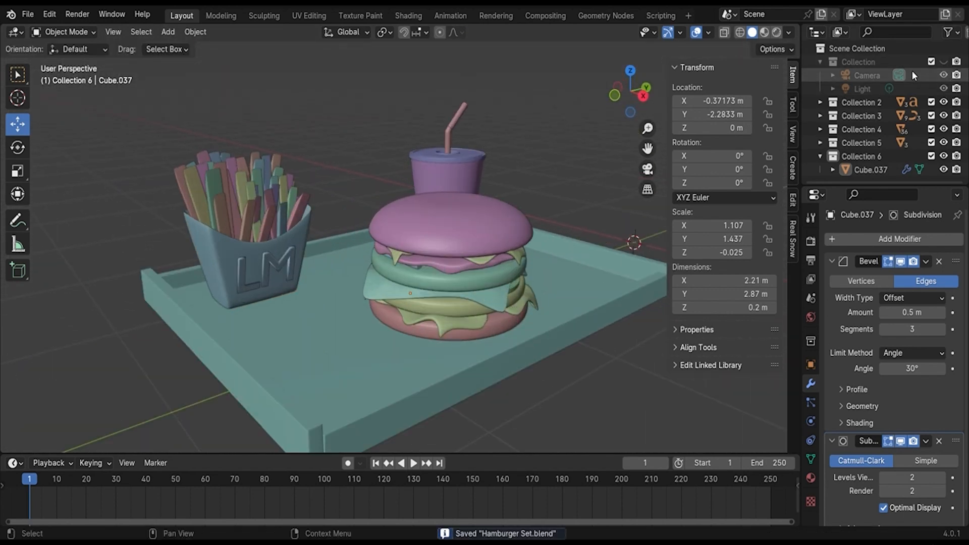
{"action": "middle_click_drag", "start_coordinate": [616, 300], "coordinate": [569, 326]}
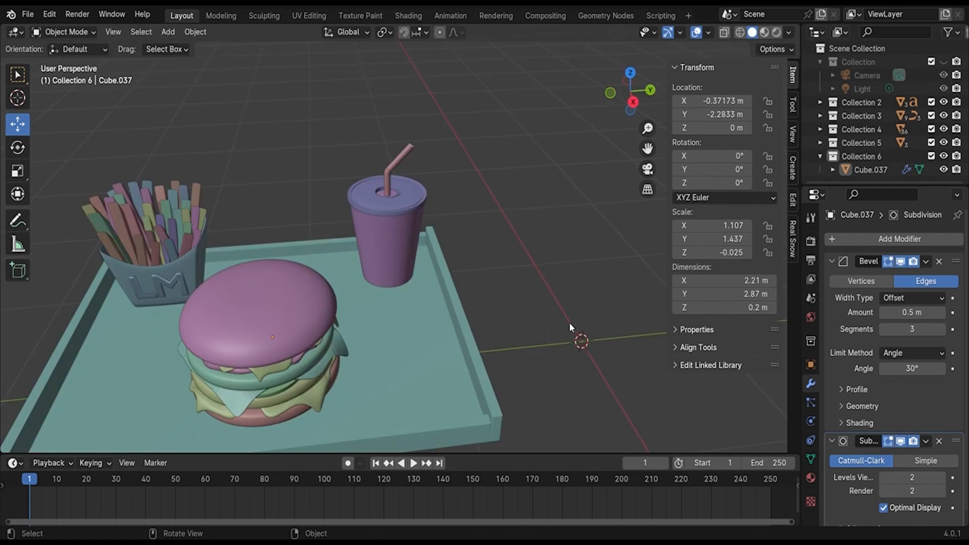
Add a plane mesh to Collection 6 and scale it down uniformly to 0.679
{"action": "left_click", "coordinate": [844, 156]}
{"action": "scroll", "coordinate": [624, 298], "scroll_direction": "down", "scroll_amount": 4}
{"action": "middle_click_drag", "start_coordinate": [625, 298], "coordinate": [592, 322]}
{"action": "key", "text": "shift+a"}
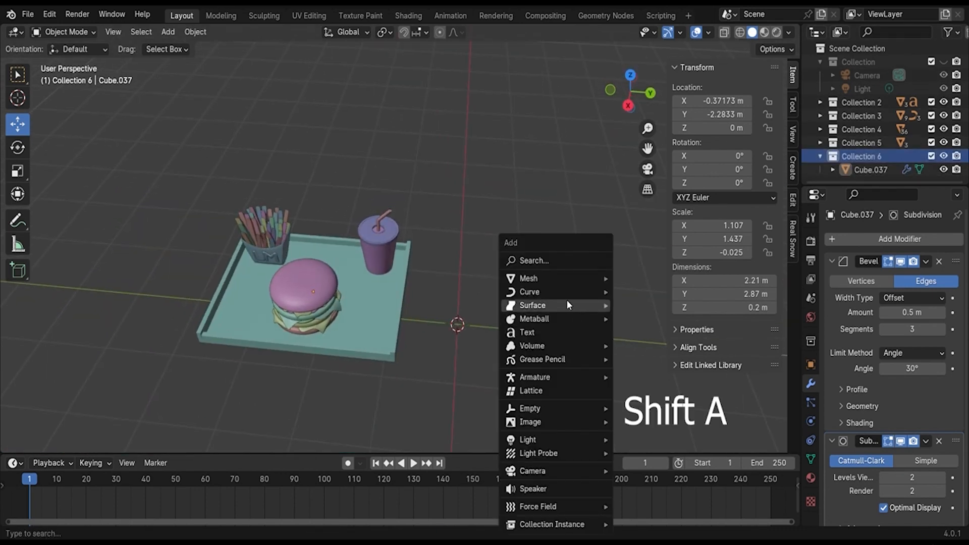
{"action": "mouse_move", "coordinate": [603, 279]}
{"action": "left_click", "coordinate": [639, 277]}
{"action": "key", "text": "s"}
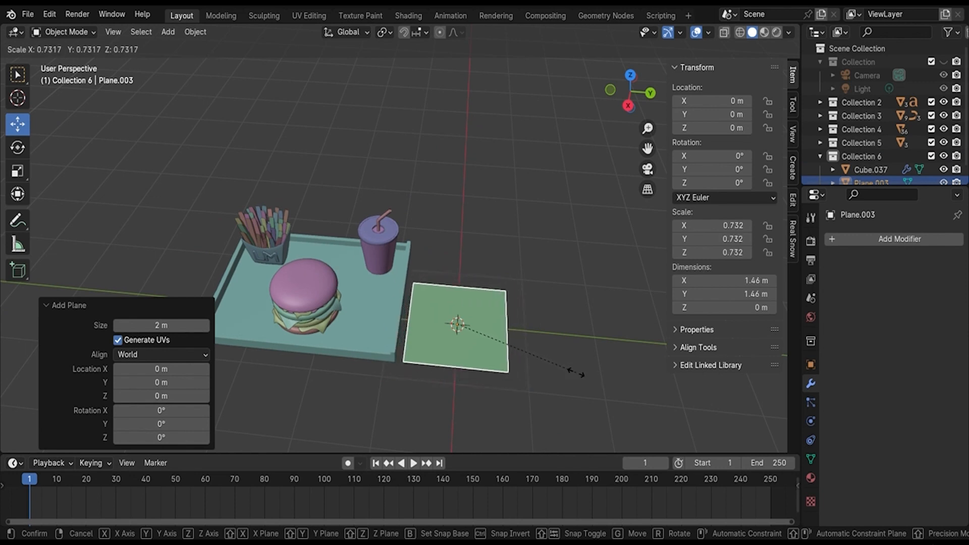
{"action": "left_click", "coordinate": [561, 374]}
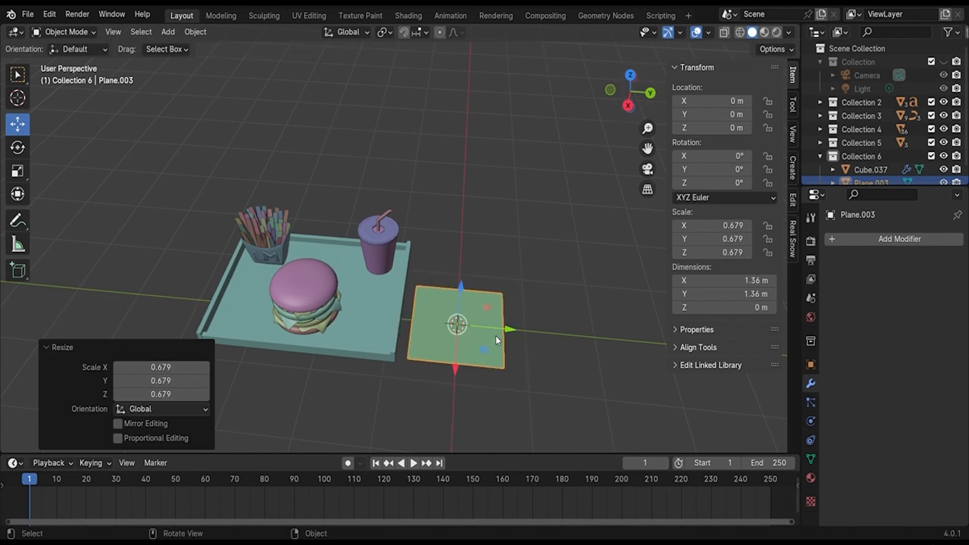
{"action": "key", "text": "g"}
{"action": "left_click", "coordinate": [358, 310]}
{"action": "key", "text": "ctrl+z"}
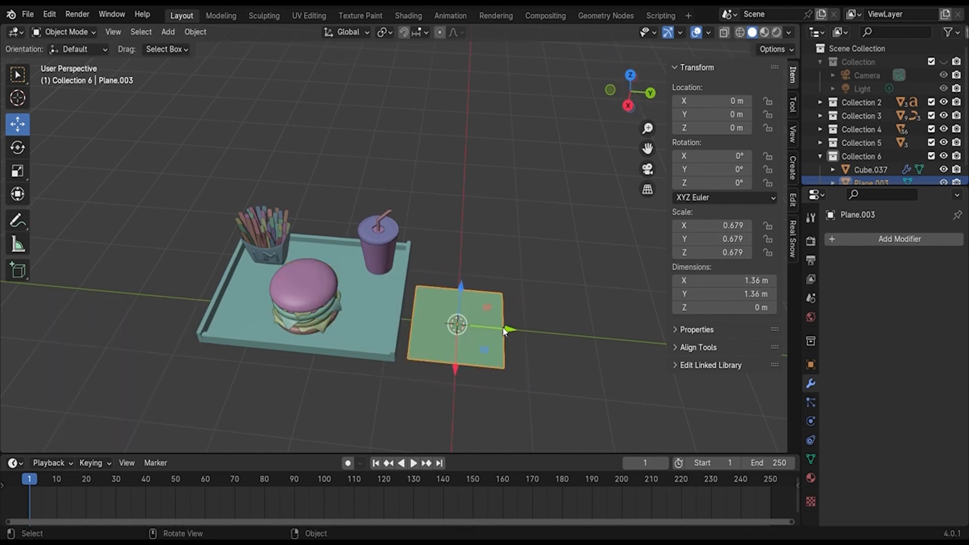
Move the plane -1.7512 m along Y onto the tray and raise it about 0.041 m along Z
{"action": "left_click_drag", "start_coordinate": [505, 331], "coordinate": [374, 310]}
{"action": "scroll", "coordinate": [369, 290], "scroll_direction": "up", "scroll_amount": 5}
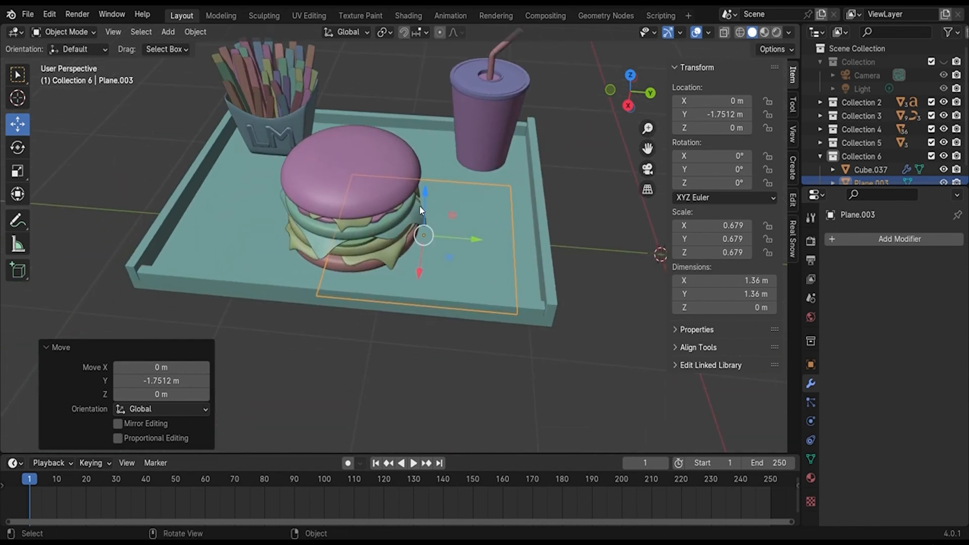
{"action": "left_click_drag", "start_coordinate": [419, 205], "coordinate": [420, 200]}
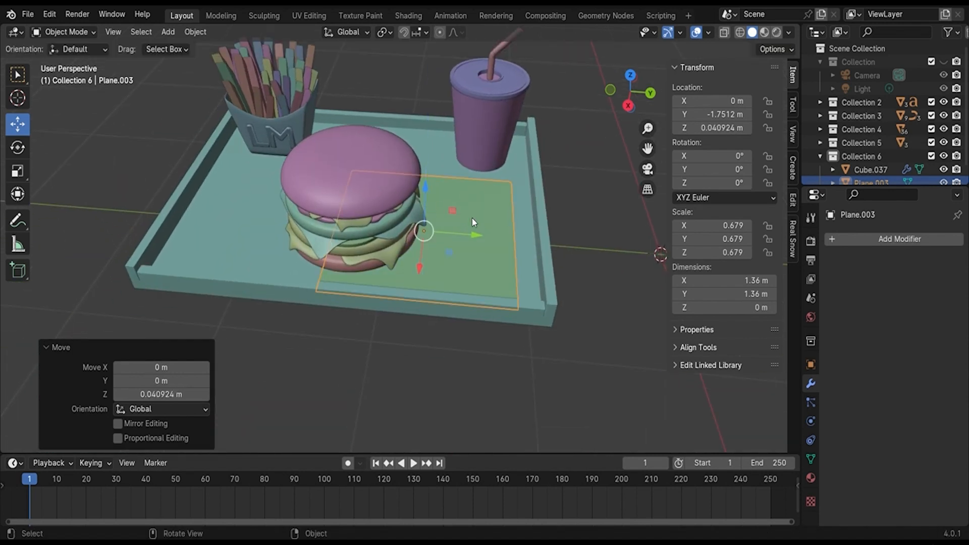
Add a Solidify modifier to the plane with a thickness of 0.02 m
{"action": "left_click", "coordinate": [865, 242]}
{"action": "mouse_move", "coordinate": [877, 241]}
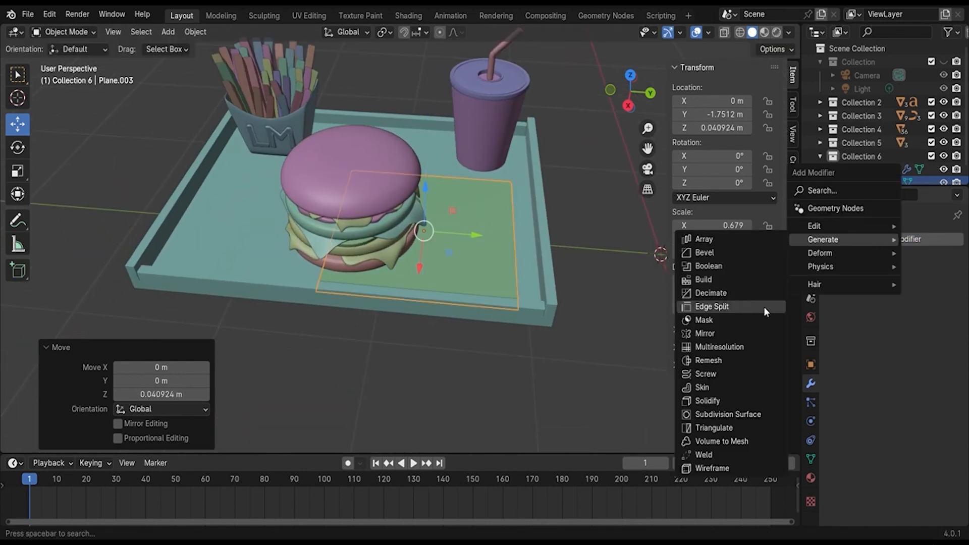
{"action": "left_click", "coordinate": [739, 402]}
{"action": "left_click", "coordinate": [940, 300]}
In top view, widen the plane to an X scale of 0.917 and shift it to about -0.347 m in X
{"action": "middle_click_drag", "start_coordinate": [587, 297], "coordinate": [545, 349]}
{"action": "left_click", "coordinate": [631, 89]}
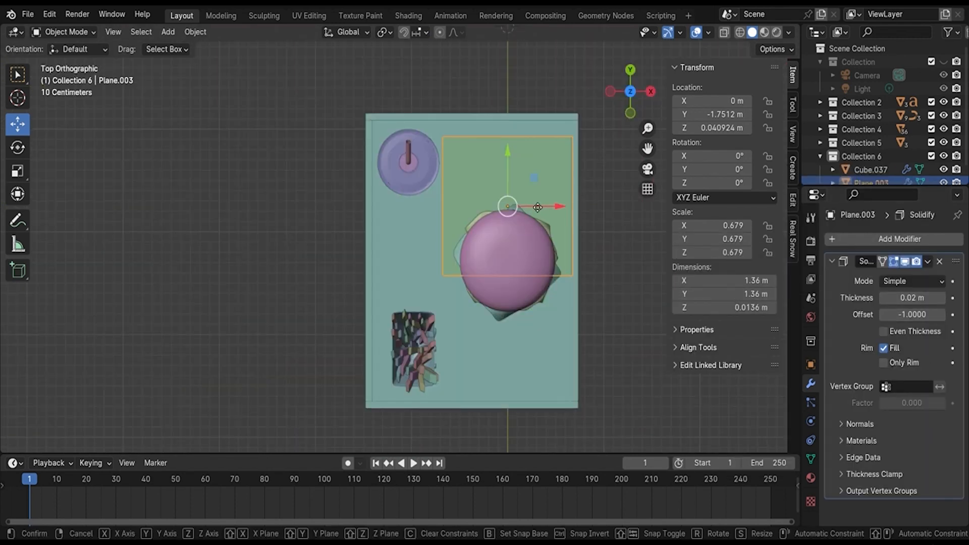
{"action": "mouse_move", "coordinate": [536, 207]}
{"action": "left_mouse_down"}
{"action": "mouse_move", "coordinate": [516, 206]}
{"action": "mouse_move", "coordinate": [560, 206]}
{"action": "mouse_move", "coordinate": [522, 211]}
{"action": "left_mouse_up"}
{"action": "left_click", "coordinate": [18, 171]}
{"action": "left_click", "coordinate": [18, 125]}
{"action": "left_click", "coordinate": [12, 168]}
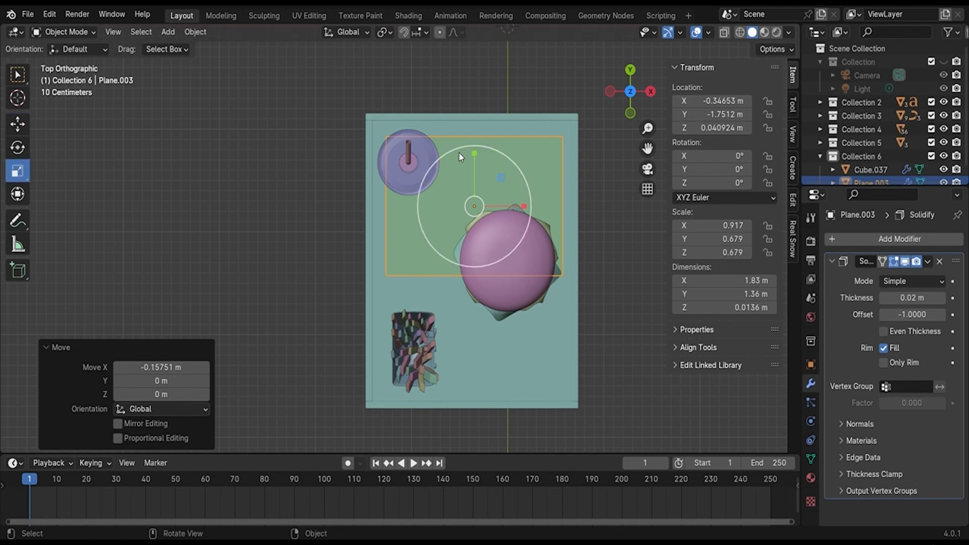
Stretch the plane along Y and move it to about -2.271 m in Y to cover the tray's length
{"action": "left_click_drag", "start_coordinate": [475, 155], "coordinate": [475, 145]}
{"action": "left_click_drag", "start_coordinate": [477, 121], "coordinate": [478, 113]}
{"action": "left_click", "coordinate": [20, 125]}
{"action": "left_click_drag", "start_coordinate": [473, 154], "coordinate": [472, 208]}
Enlarge the plane by about 1.11, shift it to X -0.373 m and narrow its X scale to 0.985 within the tray rim
{"action": "key", "text": "s"}
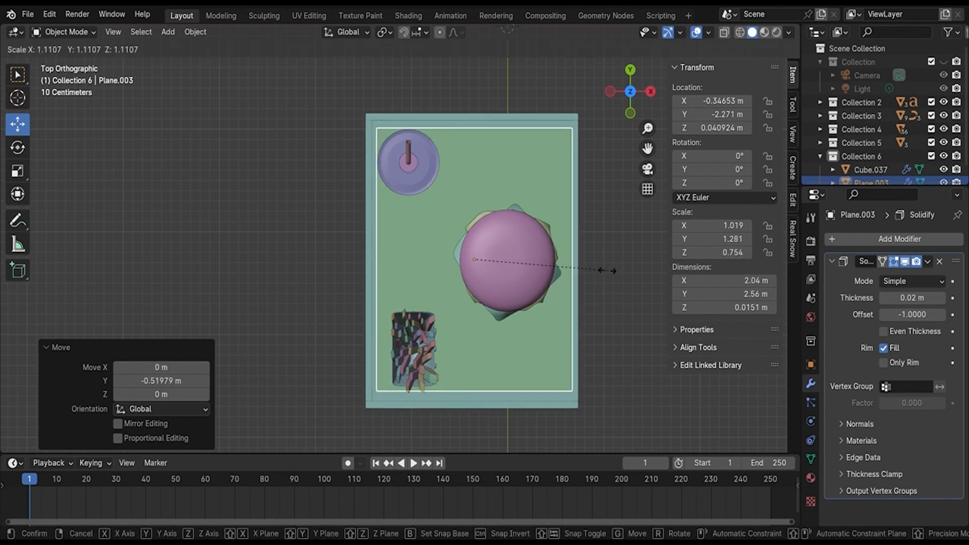
{"action": "left_click", "coordinate": [607, 271]}
{"action": "mouse_move", "coordinate": [516, 256]}
{"action": "left_mouse_down"}
{"action": "mouse_move", "coordinate": [494, 261]}
{"action": "mouse_move", "coordinate": [521, 267]}
{"action": "left_mouse_up"}
{"action": "left_click", "coordinate": [19, 173]}
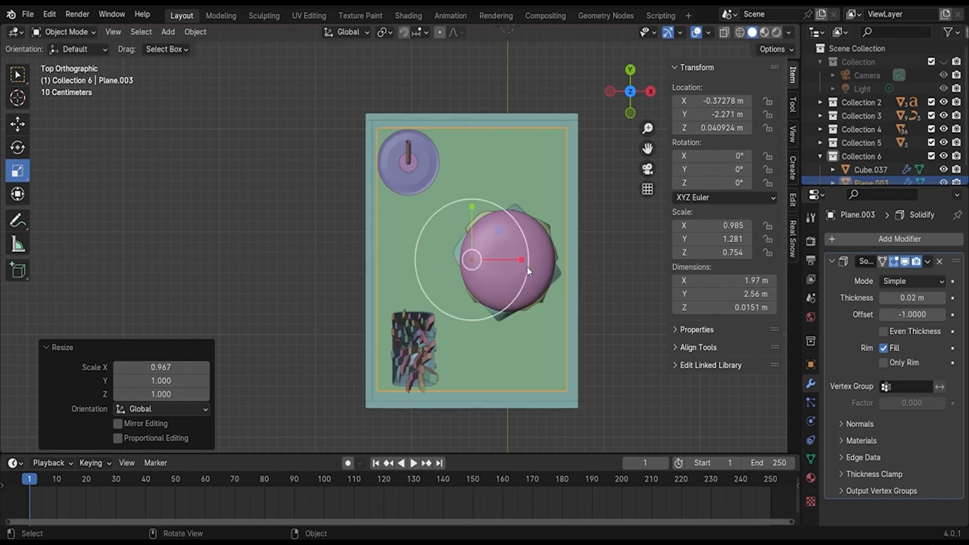
{"action": "scroll", "coordinate": [596, 283], "scroll_direction": "down", "scroll_amount": 1}
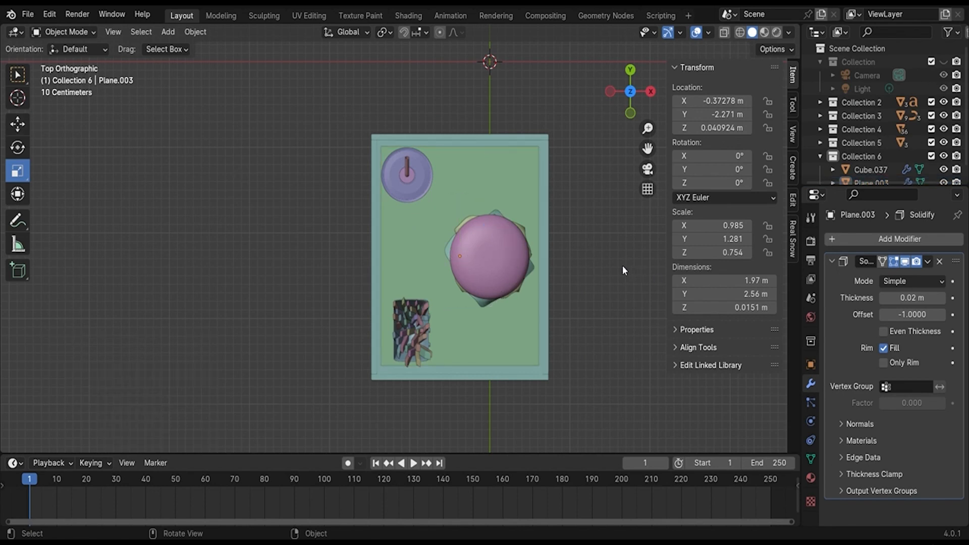
Hide Collection 6, select all the fries with their carton, and rotate them about 90° in top view
{"action": "middle_click_drag", "start_coordinate": [622, 266], "coordinate": [470, 204]}
{"action": "scroll", "coordinate": [413, 155], "scroll_direction": "up", "scroll_amount": 4}
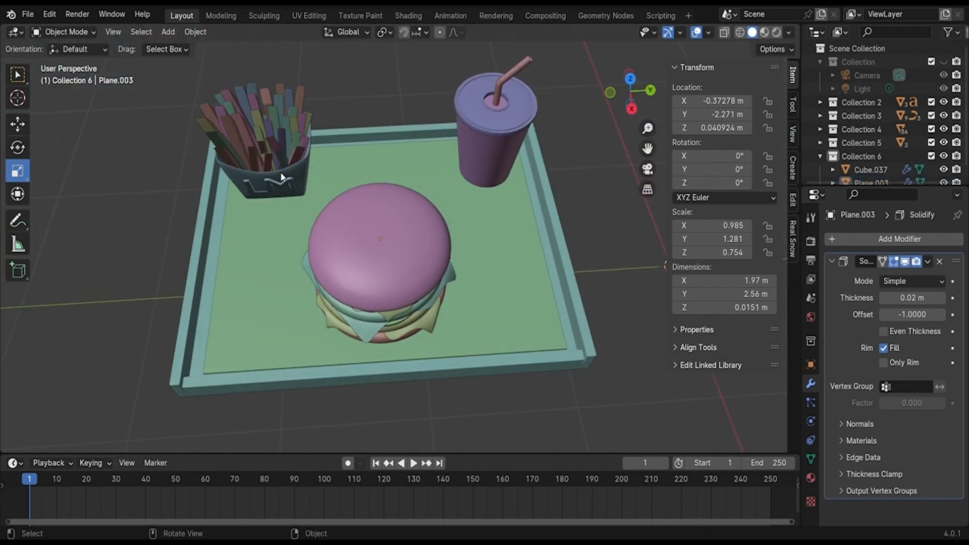
{"action": "left_click", "coordinate": [943, 156]}
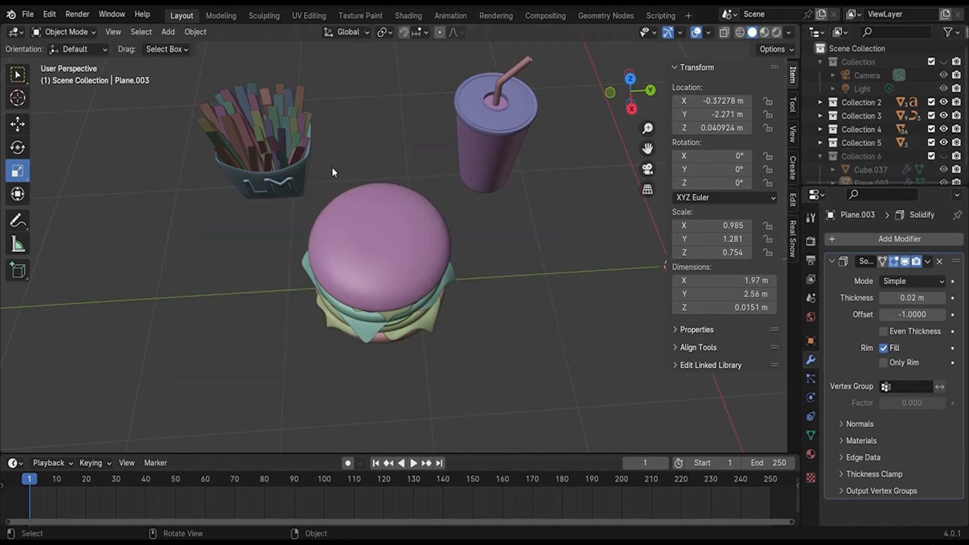
{"action": "left_click_drag", "start_coordinate": [341, 184], "coordinate": [168, 71]}
{"action": "left_click_drag", "start_coordinate": [167, 68], "coordinate": [167, 68]}
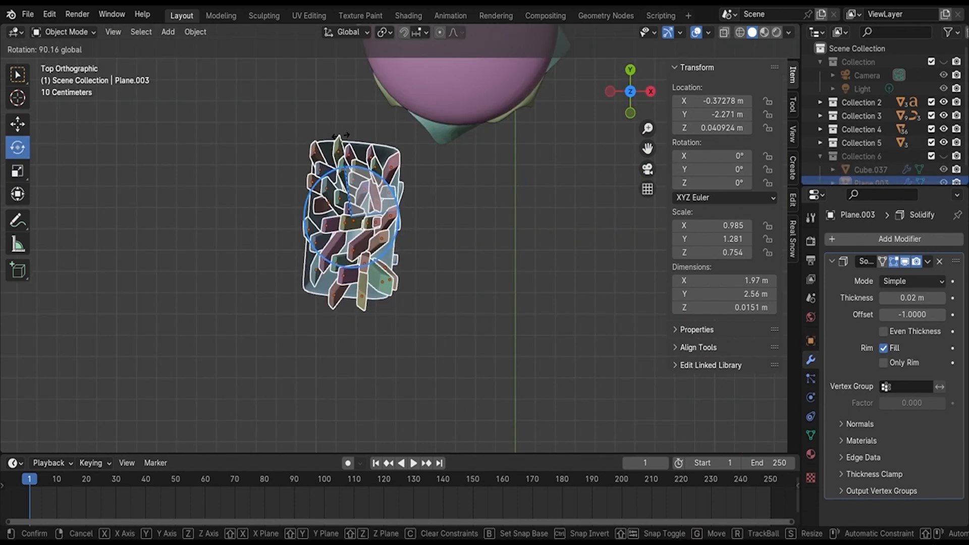
{"action": "left_click_drag", "start_coordinate": [340, 136], "coordinate": [337, 134]}
Move the selected fries and carton about -0.198 m along X and 0.484 m along Y
{"action": "left_click", "coordinate": [18, 125]}
{"action": "left_click_drag", "start_coordinate": [409, 222], "coordinate": [366, 208]}
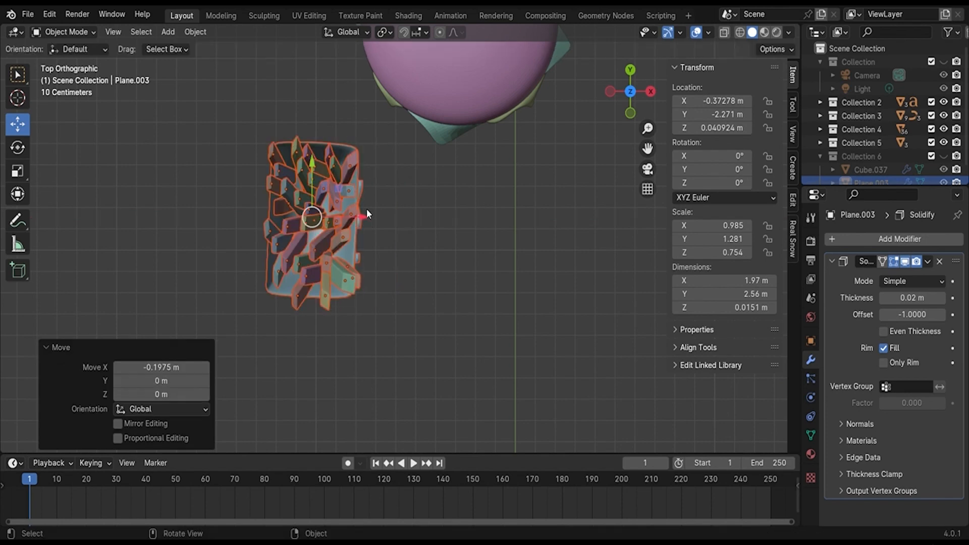
{"action": "middle_click_drag", "start_coordinate": [366, 208], "coordinate": [568, 297], "text": "shift"}
{"action": "left_click_drag", "start_coordinate": [479, 279], "coordinate": [477, 176]}
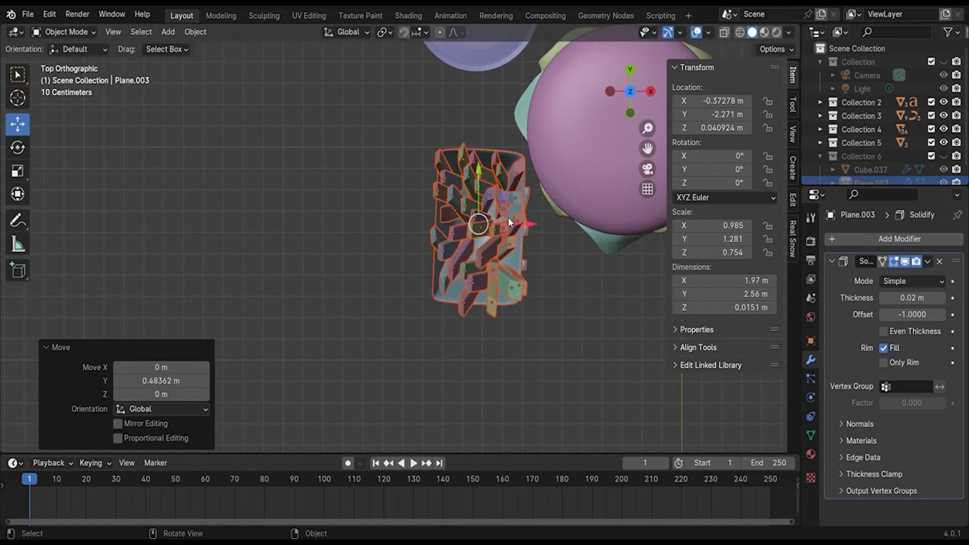
Nudge the fries and carton about -0.028 m along X, then 0.073 m and -0.102 m along Y
{"action": "left_click_drag", "start_coordinate": [506, 218], "coordinate": [499, 216]}
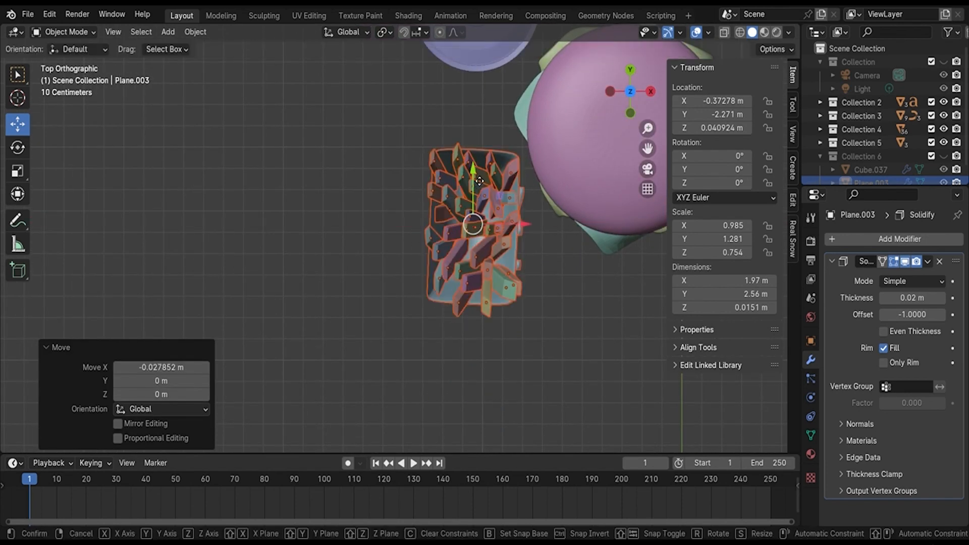
{"action": "left_click_drag", "start_coordinate": [474, 181], "coordinate": [474, 178]}
{"action": "middle_click_drag", "start_coordinate": [473, 177], "coordinate": [431, 178]}
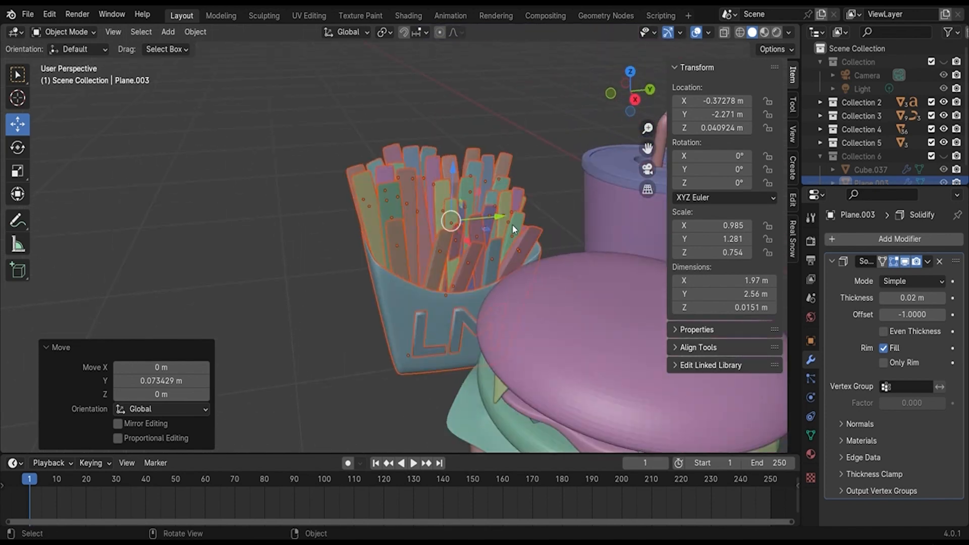
{"action": "scroll", "coordinate": [512, 228], "scroll_direction": "down", "scroll_amount": 3}
{"action": "middle_click_drag", "start_coordinate": [508, 229], "coordinate": [501, 209]}
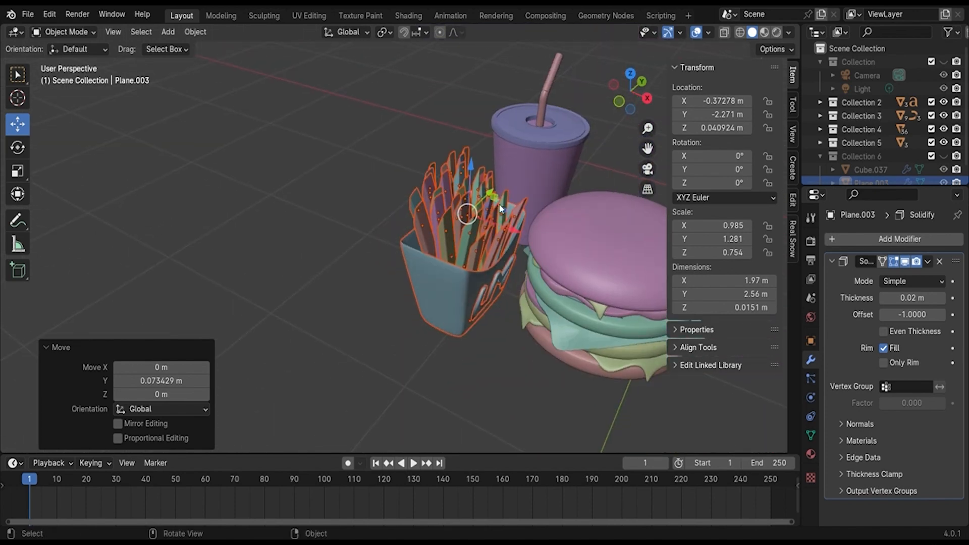
{"action": "left_click_drag", "start_coordinate": [501, 209], "coordinate": [508, 230]}
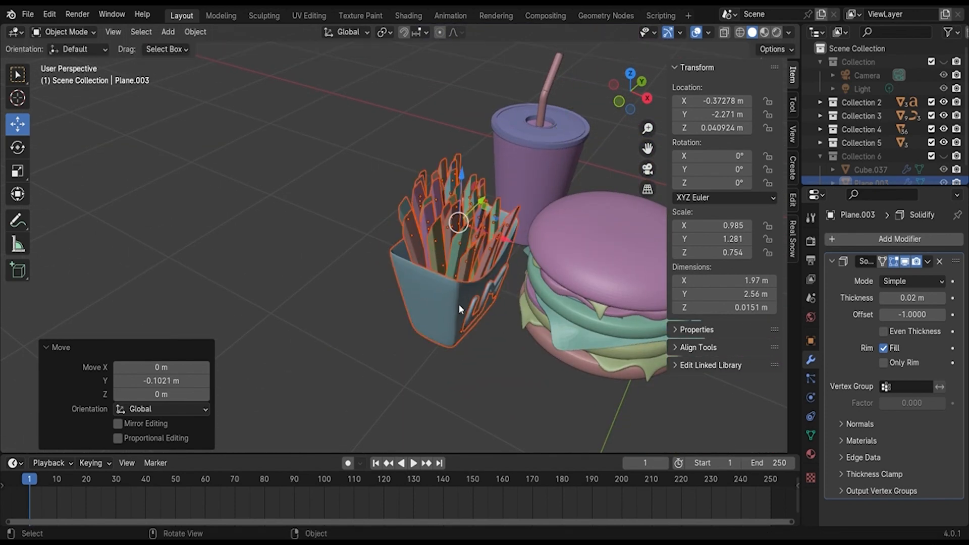
Show Collection 6 in camera view and select the tray together with its mat
{"action": "key", "text": "KP_0"}
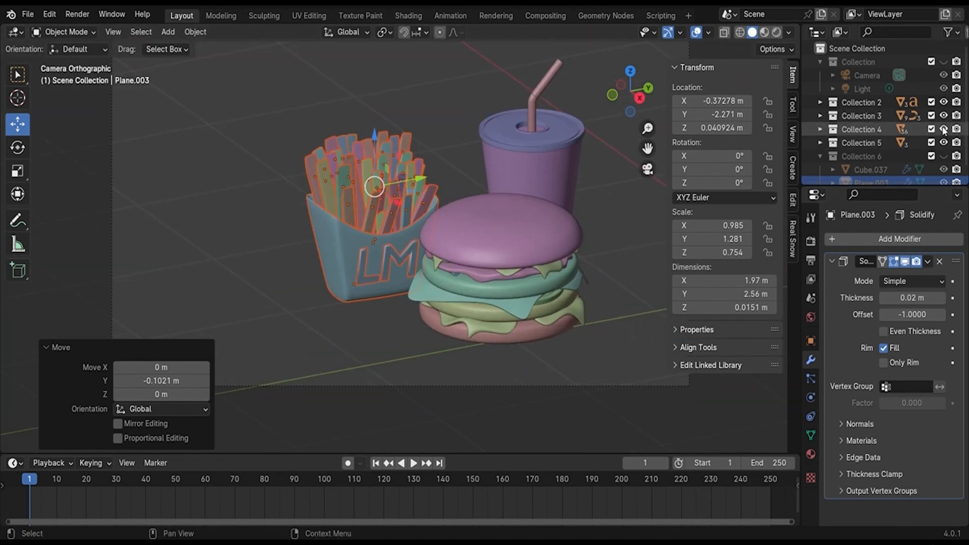
{"action": "left_click", "coordinate": [944, 156]}
{"action": "scroll", "coordinate": [559, 296], "scroll_direction": "down", "scroll_amount": 2}
{"action": "left_click", "coordinate": [568, 270]}
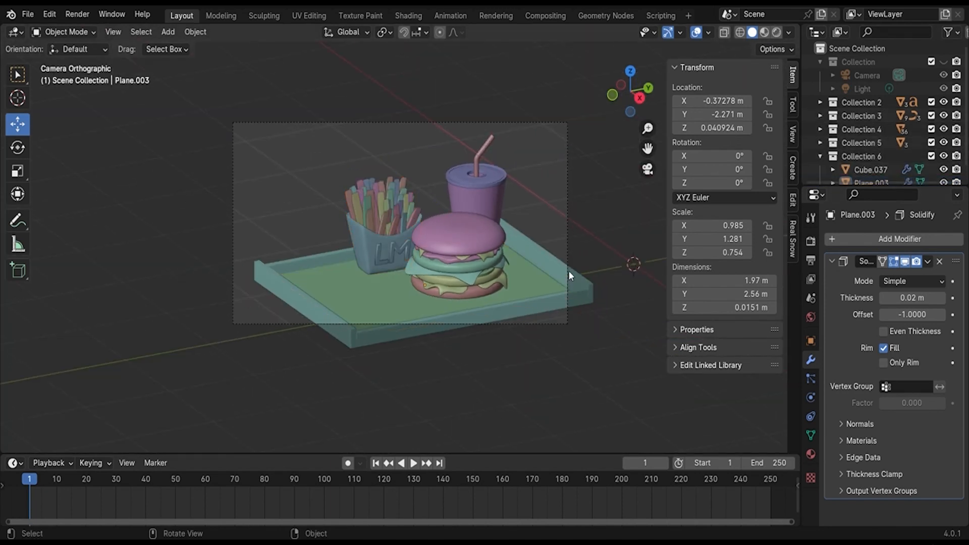
{"action": "left_click", "coordinate": [543, 277]}
{"action": "left_click", "coordinate": [535, 289], "text": "shift"}
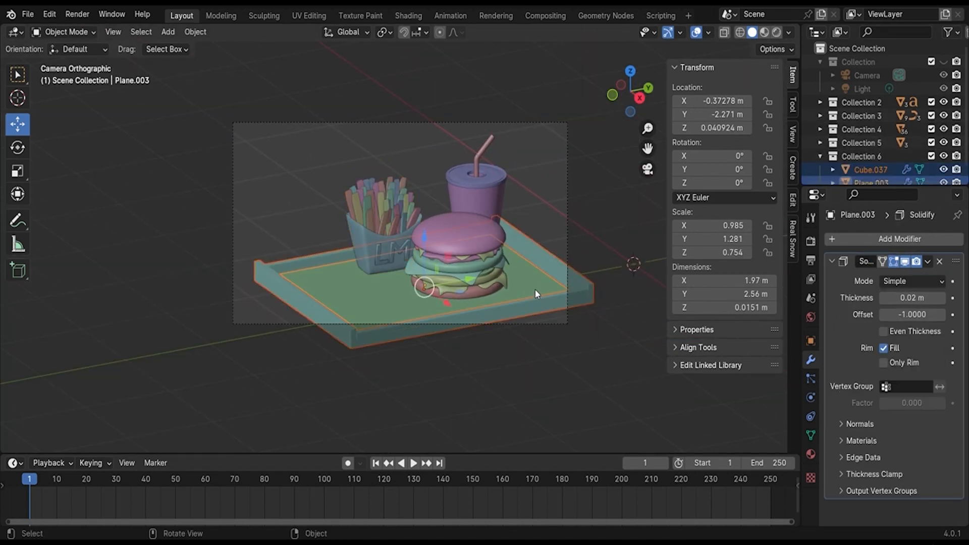
Shrink and shift the tray and mat to fit around the food, bringing the mat to scale 0.884 by 0.868 at X -0.486 m, Y -1.898 m
{"action": "left_click", "coordinate": [631, 71]}
{"action": "scroll", "coordinate": [555, 166], "scroll_direction": "down", "scroll_amount": 4}
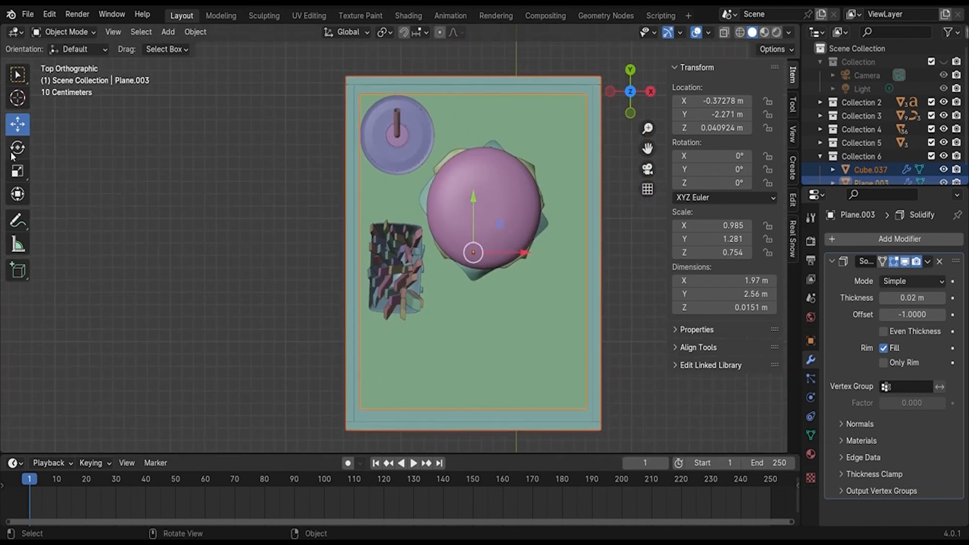
{"action": "left_click", "coordinate": [18, 170]}
{"action": "left_click_drag", "start_coordinate": [474, 200], "coordinate": [465, 163]}
{"action": "left_click", "coordinate": [17, 124]}
{"action": "left_click_drag", "start_coordinate": [514, 216], "coordinate": [504, 214]}
{"action": "left_click", "coordinate": [23, 172]}
{"action": "key", "text": "ctrl+z"}
{"action": "middle_click_drag", "start_coordinate": [605, 278], "coordinate": [458, 153]}
{"action": "left_click_drag", "start_coordinate": [582, 325], "coordinate": [495, 314]}
{"action": "left_click", "coordinate": [21, 126]}
{"action": "left_click", "coordinate": [604, 317]}
{"action": "middle_click_drag", "start_coordinate": [604, 317], "coordinate": [552, 311]}
{"action": "key", "text": "KP_0"}
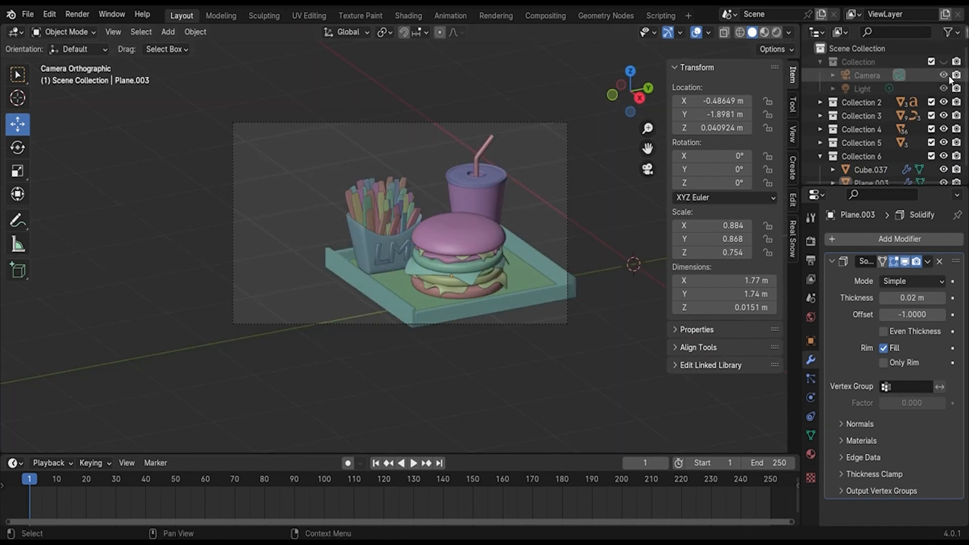
Unhide the first collection, select the camera, and set its location to Y -6.1143 m and Z 3.7745 m
{"action": "left_click", "coordinate": [943, 62]}
{"action": "left_click", "coordinate": [867, 75]}
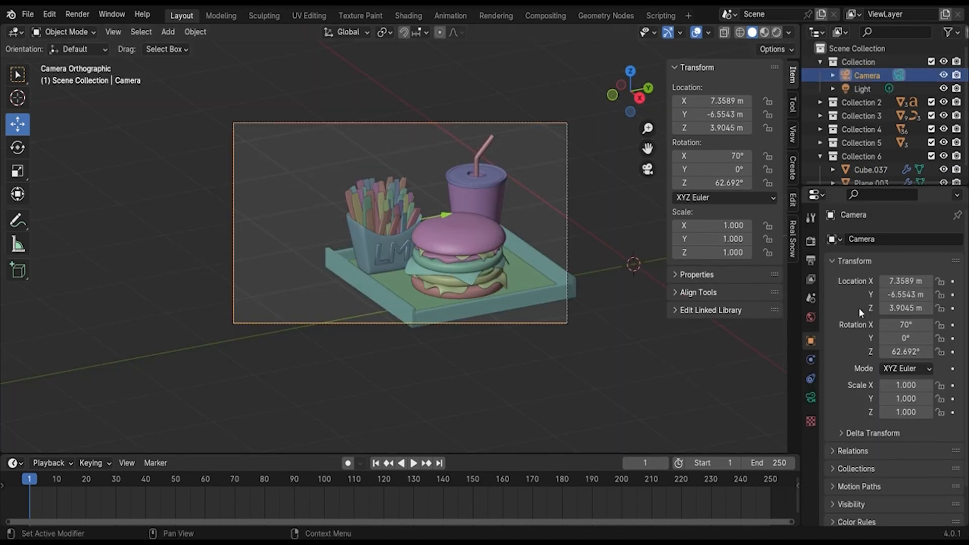
{"action": "mouse_move", "coordinate": [906, 295]}
{"action": "left_mouse_down"}
{"action": "mouse_move", "coordinate": [929, 294]}
{"action": "mouse_move", "coordinate": [896, 307]}
{"action": "mouse_move", "coordinate": [908, 309]}
{"action": "left_mouse_up"}
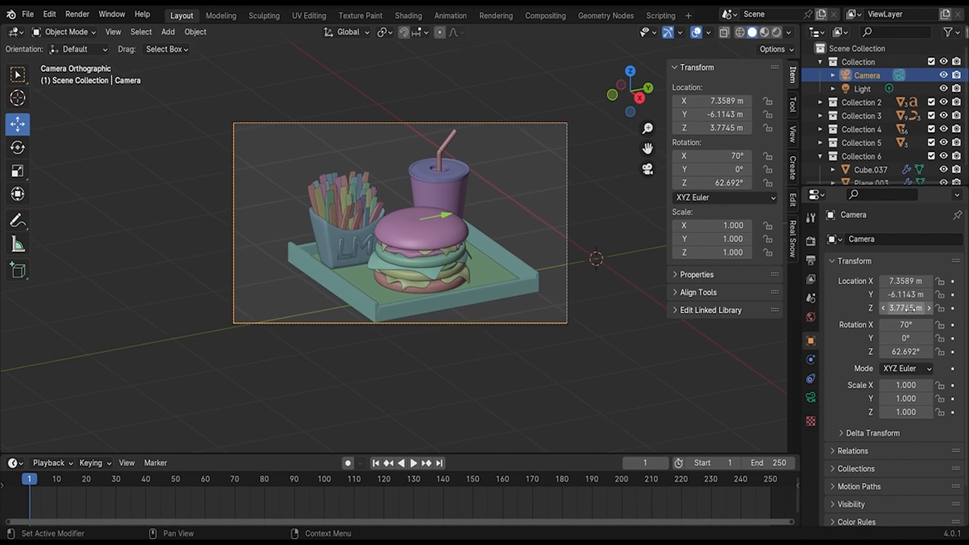
Set the camera's orthographic scale to 3.700 and save the file
{"action": "left_click", "coordinate": [810, 398]}
{"action": "left_click", "coordinate": [940, 303]}
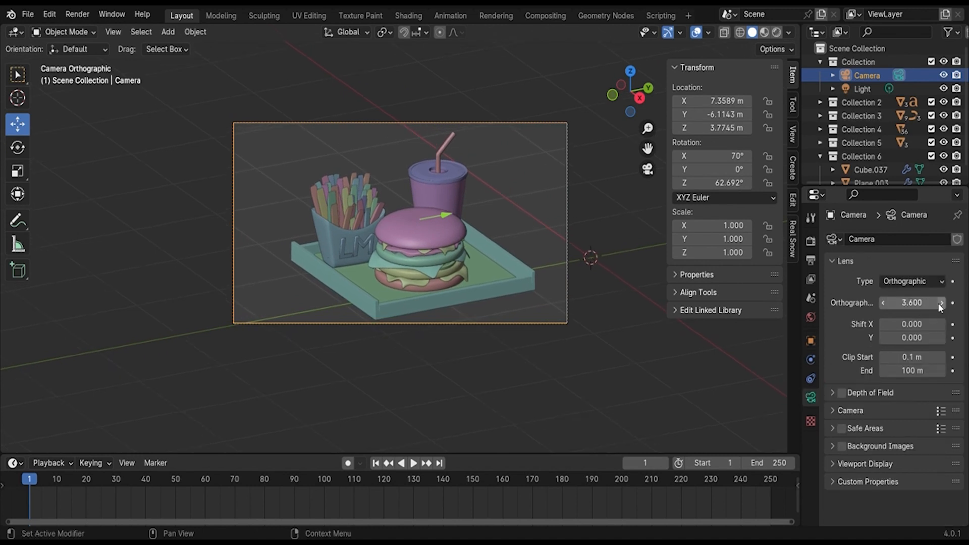
{"action": "left_click", "coordinate": [940, 303]}
{"action": "left_click", "coordinate": [630, 307]}
{"action": "scroll", "coordinate": [630, 306], "scroll_direction": "up", "scroll_amount": 2}
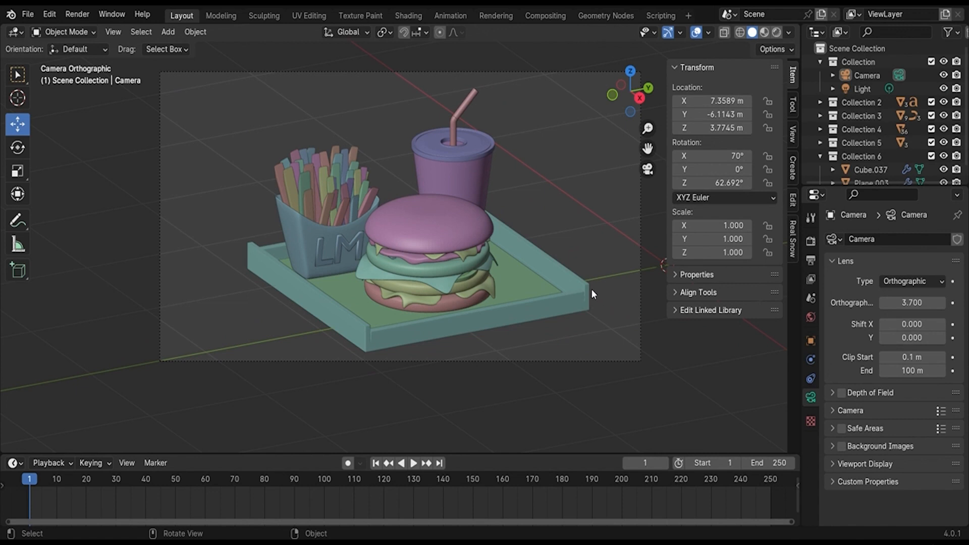
{"action": "key", "text": "KP_0"}
{"action": "key", "text": "ctrl+s"}
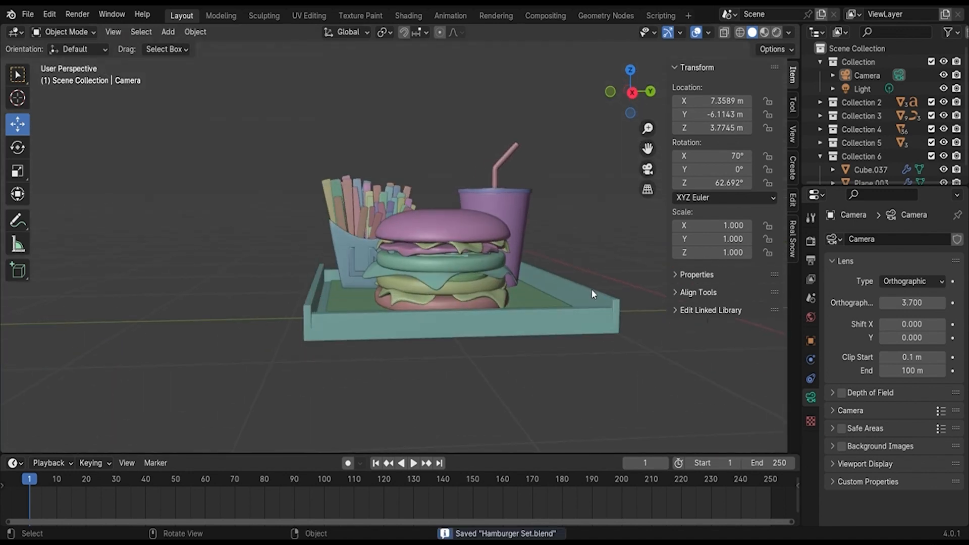
Add a plane at the origin as the ground and scale it up to about 2.903
{"action": "left_click", "coordinate": [630, 70]}
{"action": "key", "text": "shift+a"}
{"action": "key", "text": "shift+a"}
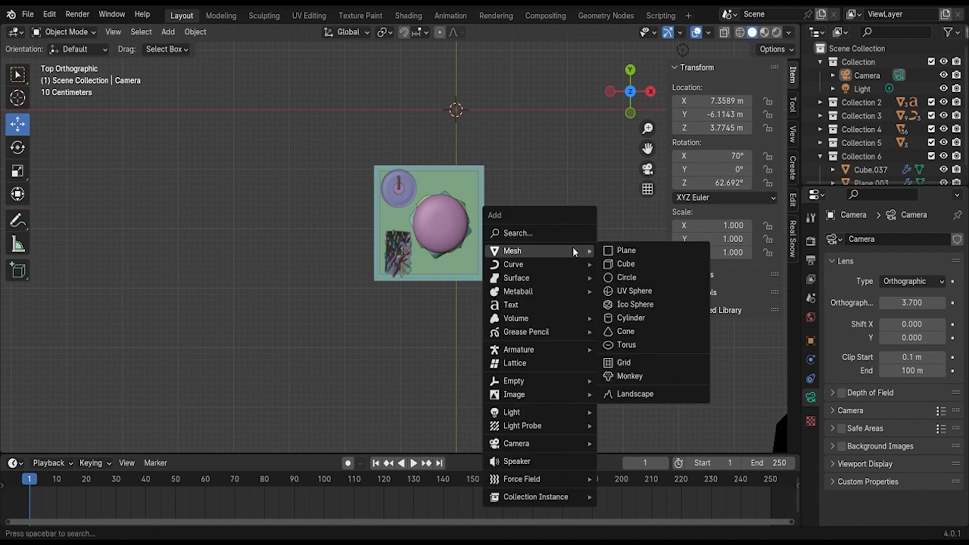
{"action": "left_click", "coordinate": [626, 251]}
{"action": "key", "text": "s"}
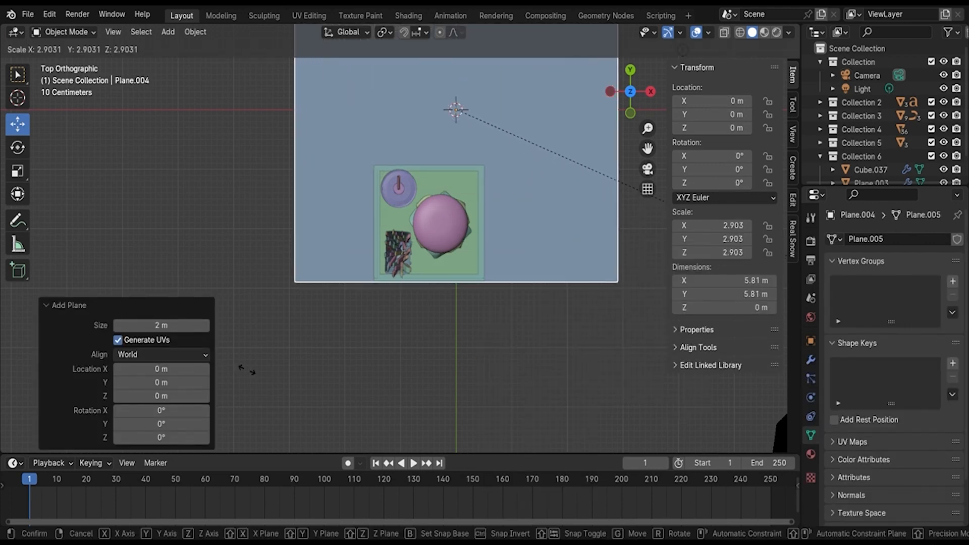
{"action": "left_click", "coordinate": [629, 151]}
Move the ground plane about -1.765 m along Y so it lies under the tray
{"action": "left_click", "coordinate": [650, 92]}
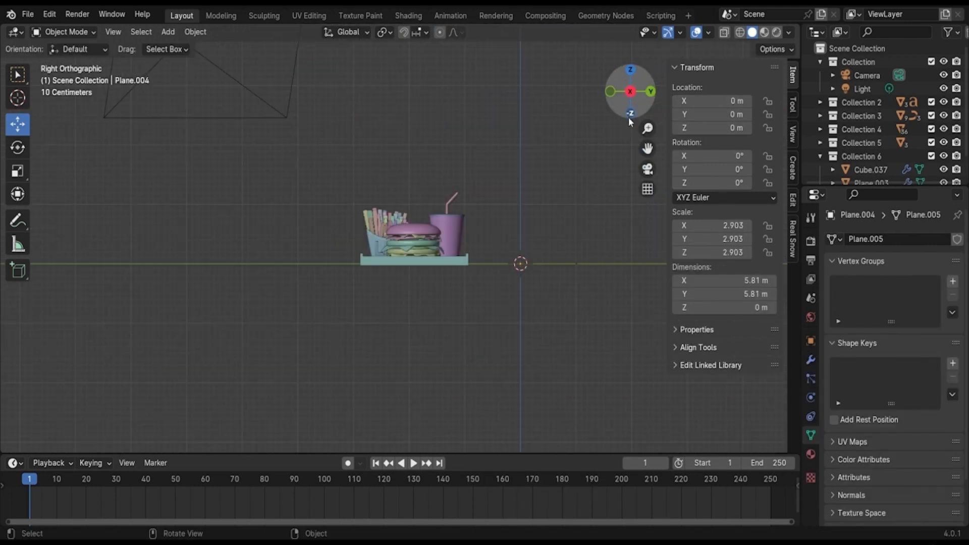
{"action": "key", "text": "b"}
{"action": "left_click_drag", "start_coordinate": [596, 313], "coordinate": [527, 236]}
{"action": "middle_click_drag", "start_coordinate": [526, 235], "coordinate": [532, 291]}
{"action": "left_click", "coordinate": [568, 317]}
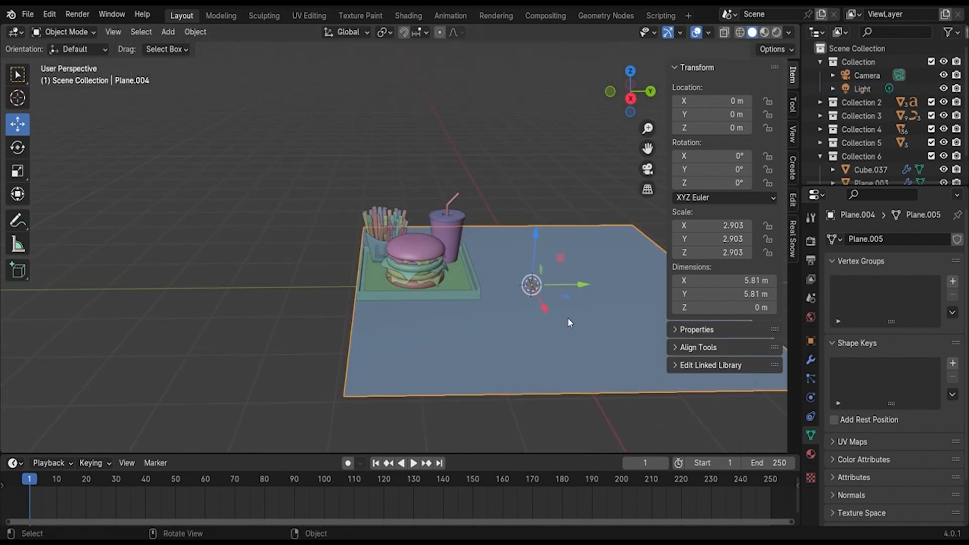
{"action": "left_click_drag", "start_coordinate": [567, 284], "coordinate": [461, 298]}
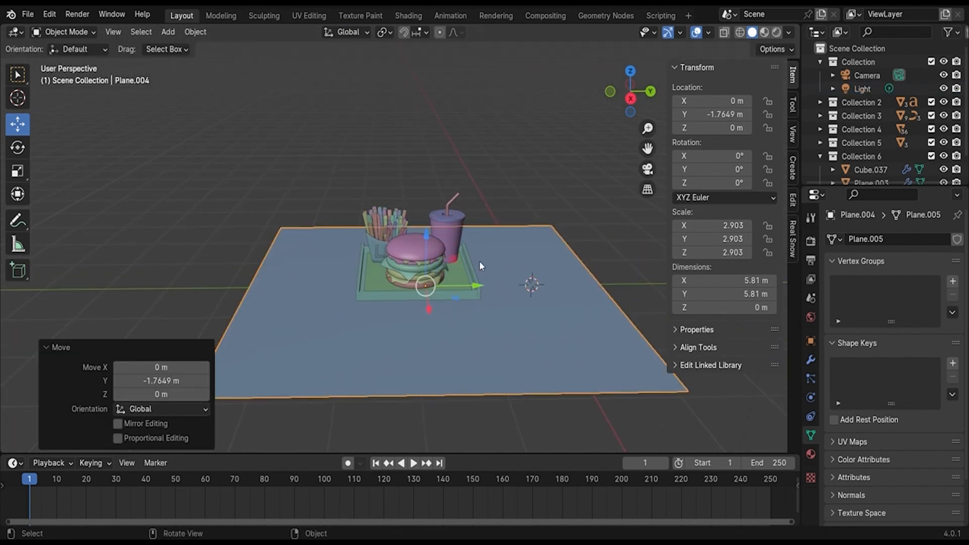
Resize the ground plane to a scale of about 4.509 so it extends well around the tray
{"action": "key", "text": "KP_0"}
{"action": "left_click", "coordinate": [626, 73]}
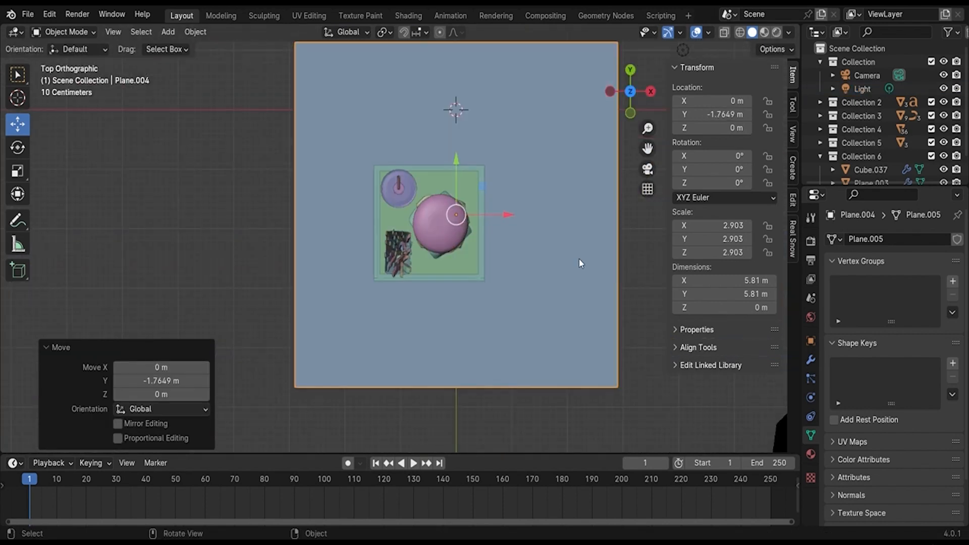
{"action": "key", "text": "KP_0"}
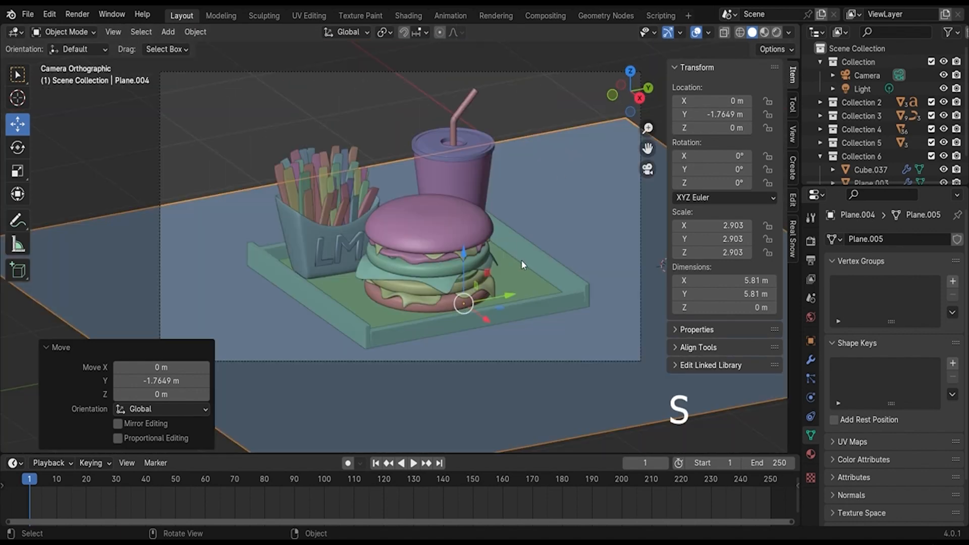
{"action": "key", "text": "s"}
{"action": "left_click", "coordinate": [606, 336]}
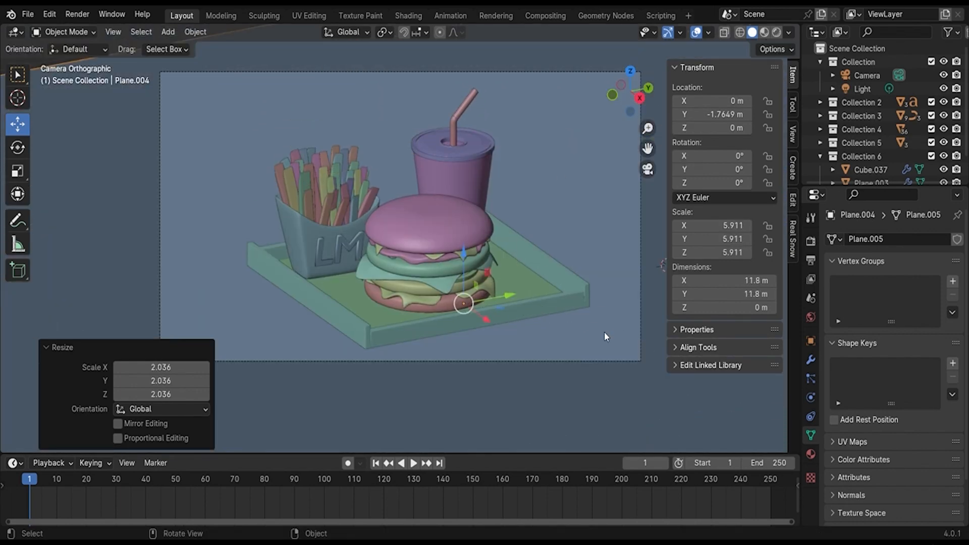
{"action": "scroll", "coordinate": [529, 316], "scroll_direction": "down", "scroll_amount": 4}
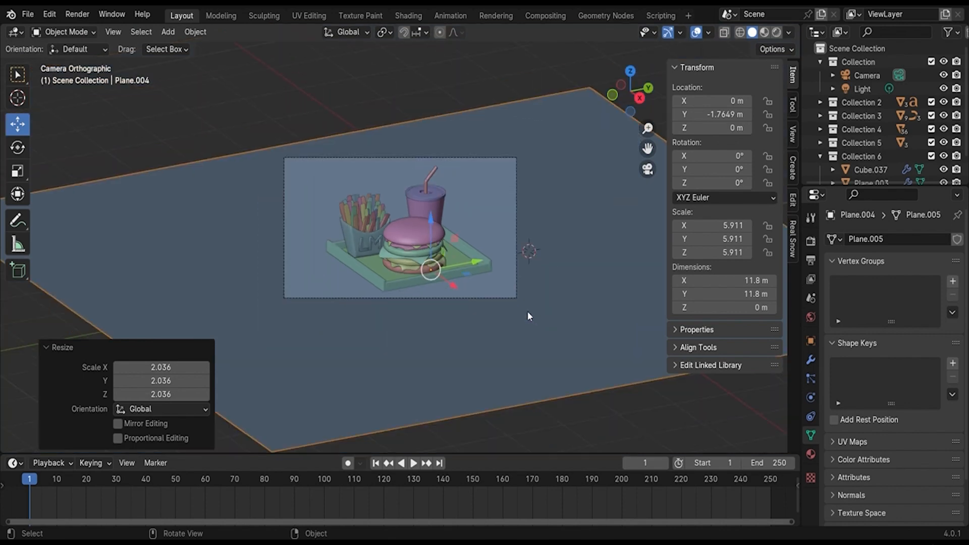
{"action": "key", "text": "s"}
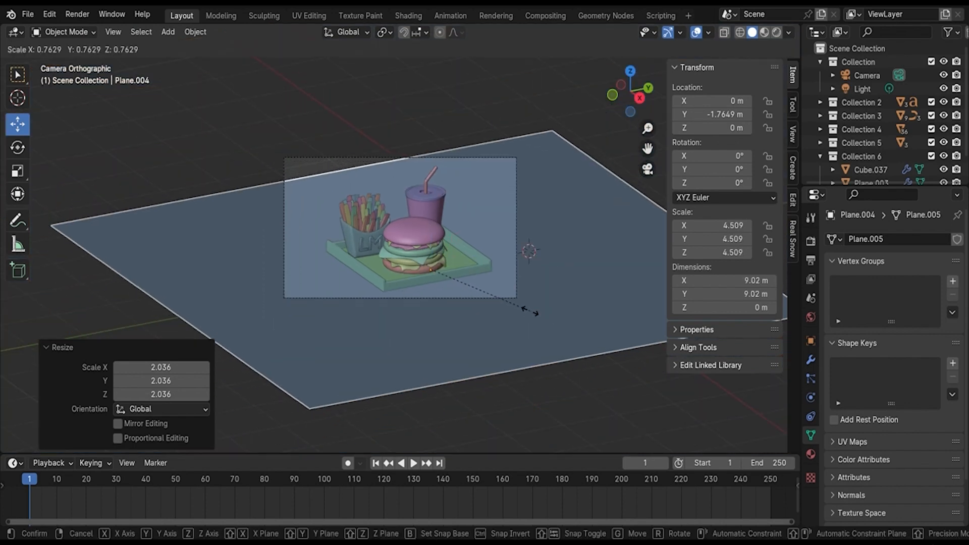
{"action": "left_click", "coordinate": [457, 276]}
Shift the ground plane about -1.444 m along X to fill the camera frame behind the food
{"action": "key", "text": "g"}
{"action": "key", "text": "x"}
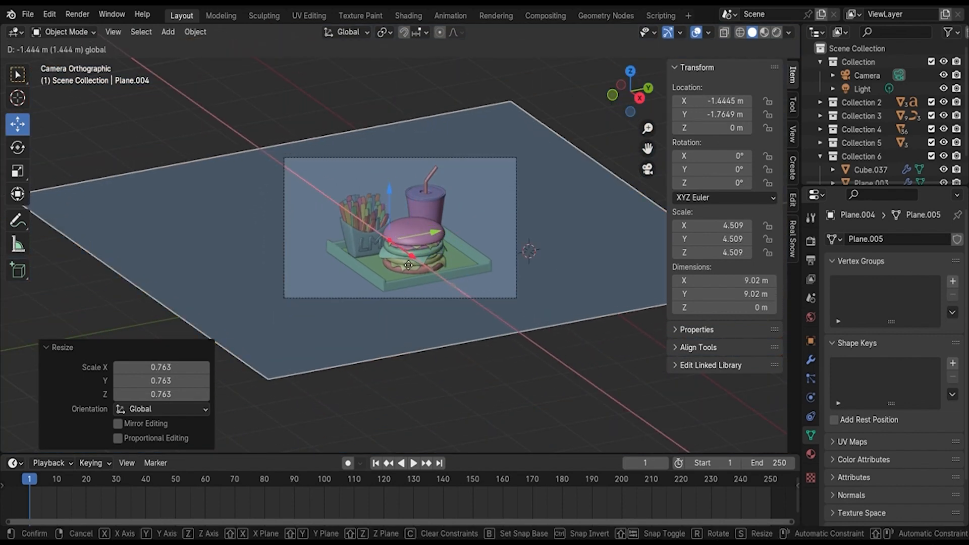
{"action": "left_click", "coordinate": [502, 360]}
{"action": "scroll", "coordinate": [503, 359], "scroll_direction": "up", "scroll_amount": 2}
{"action": "middle_click_drag", "start_coordinate": [502, 359], "coordinate": [516, 350]}
{"action": "scroll", "coordinate": [517, 349], "scroll_direction": "up", "scroll_amount": 4}
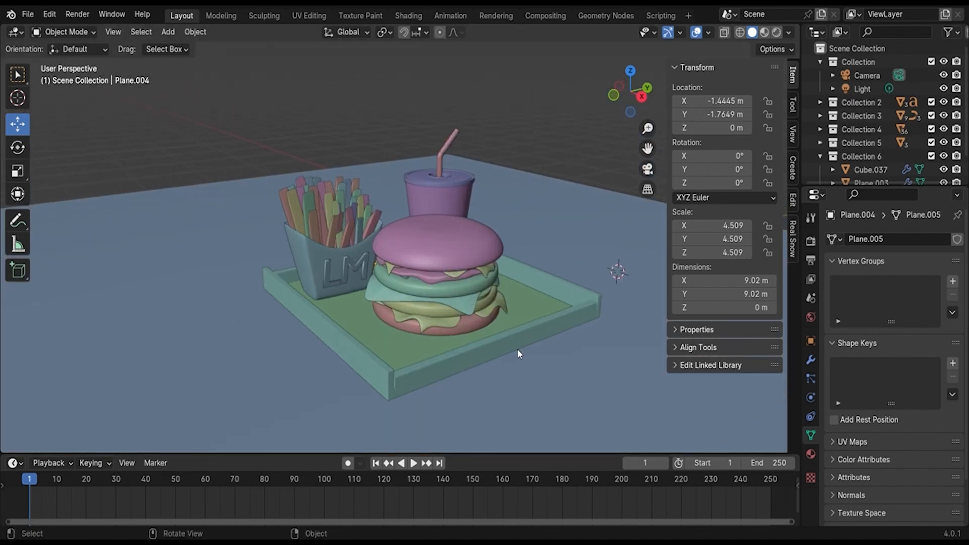
Lower the ground plane to Z -0.0299 m at the tray's underside, and raise all objects together by about 0.032 m
{"action": "left_click", "coordinate": [642, 96]}
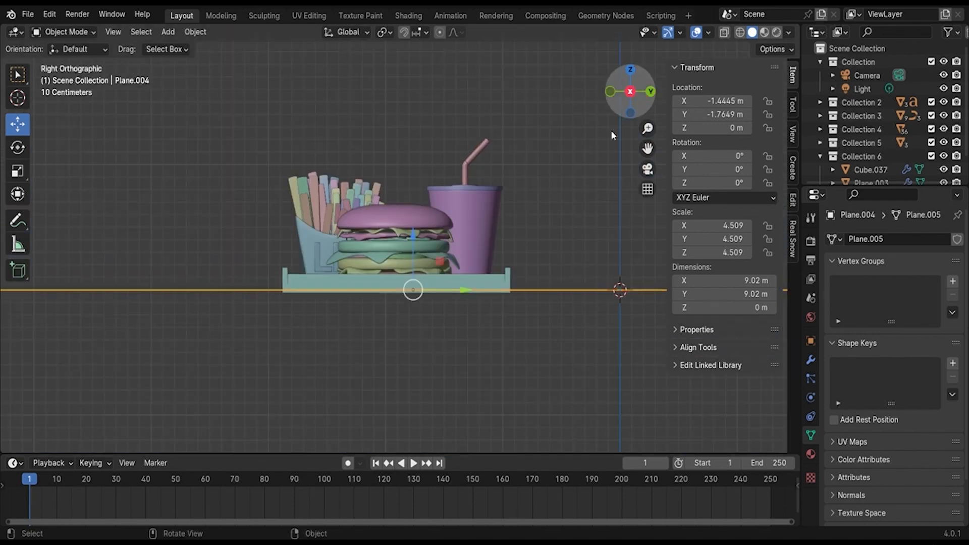
{"action": "scroll", "coordinate": [432, 272], "scroll_direction": "up", "scroll_amount": 4}
{"action": "left_click_drag", "start_coordinate": [421, 275], "coordinate": [424, 287]}
{"action": "left_click_drag", "start_coordinate": [156, 94], "coordinate": [634, 384]}
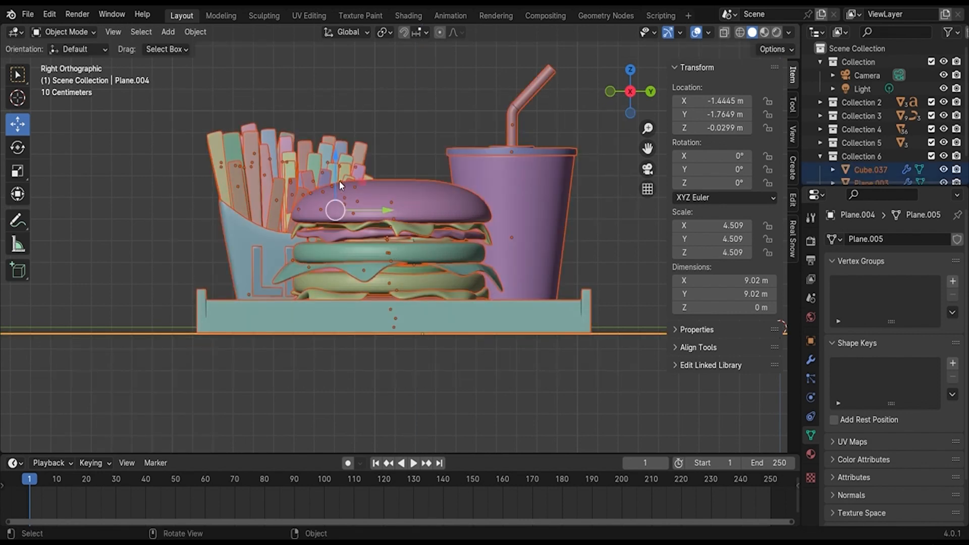
{"action": "left_click_drag", "start_coordinate": [339, 182], "coordinate": [339, 175]}
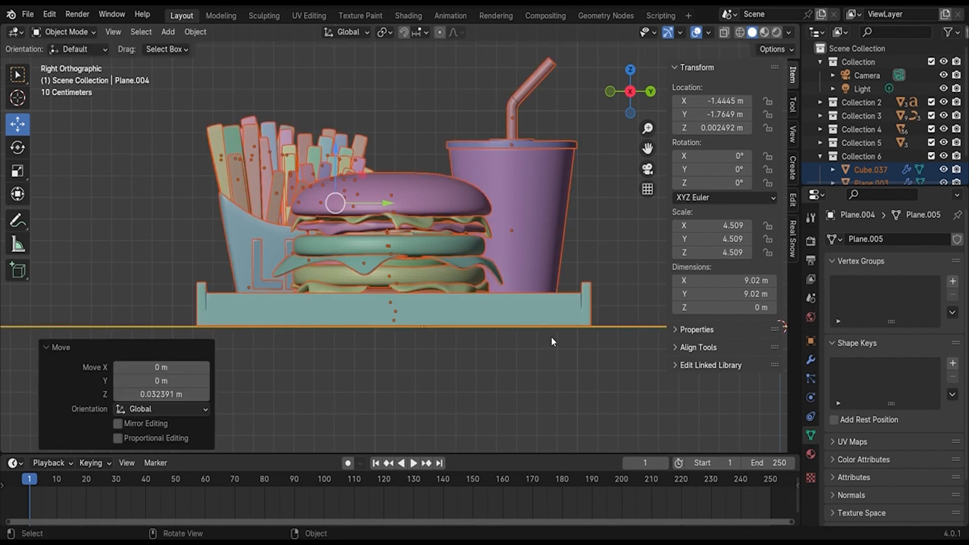
{"action": "left_click", "coordinate": [551, 337]}
Switch the camera view to rendered shading and save the file
{"action": "scroll", "coordinate": [458, 297], "scroll_direction": "down", "scroll_amount": 3}
{"action": "middle_click_drag", "start_coordinate": [458, 298], "coordinate": [548, 322]}
{"action": "key", "text": "KP_0"}
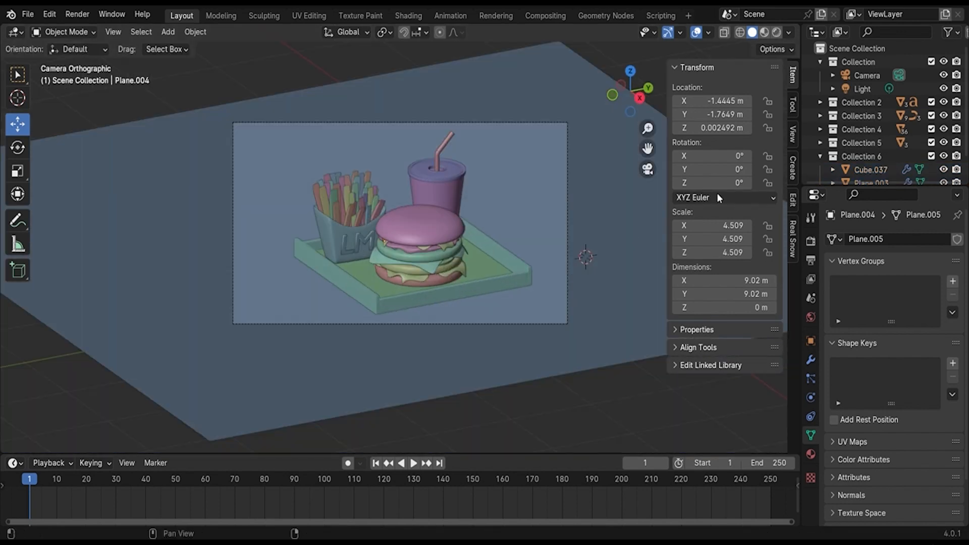
{"action": "key", "text": "z"}
{"action": "left_click", "coordinate": [394, 188]}
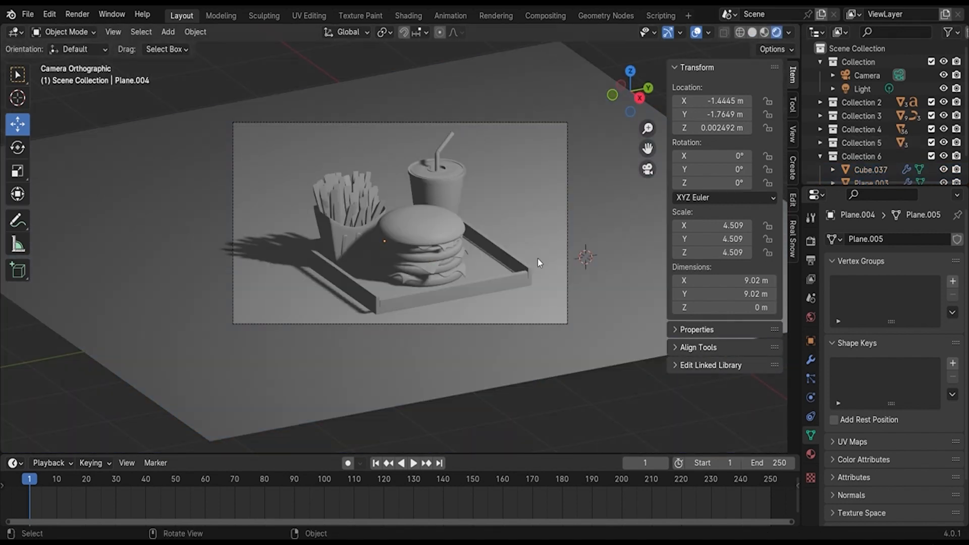
{"action": "key", "text": "ctrl+s"}
Start a still image render of the tray scene
{"action": "scroll", "coordinate": [539, 262], "scroll_direction": "up", "scroll_amount": 3}
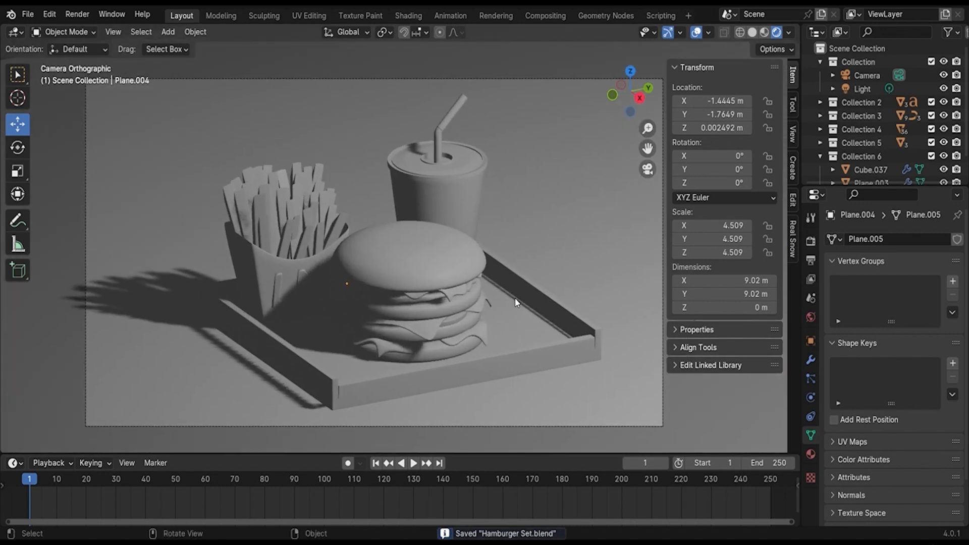
{"action": "left_click", "coordinate": [77, 15]}
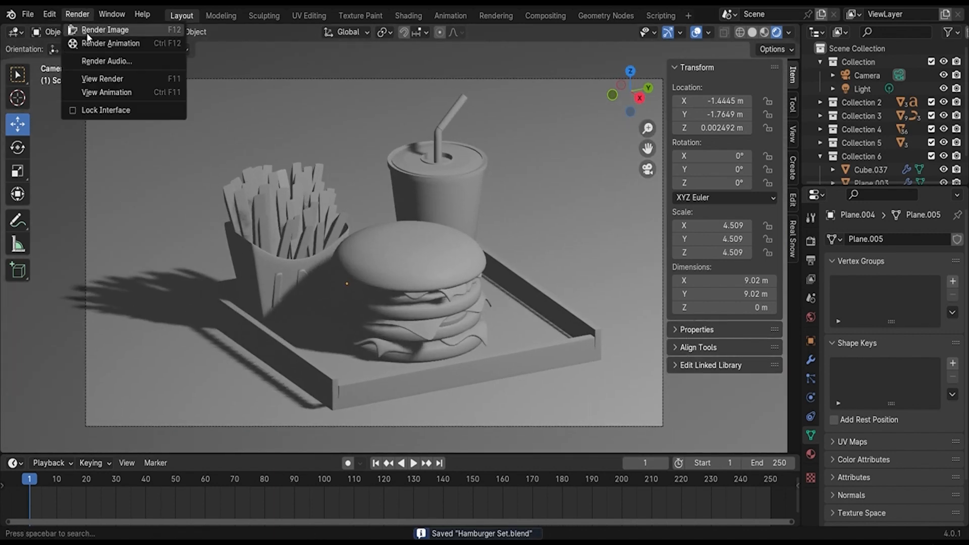